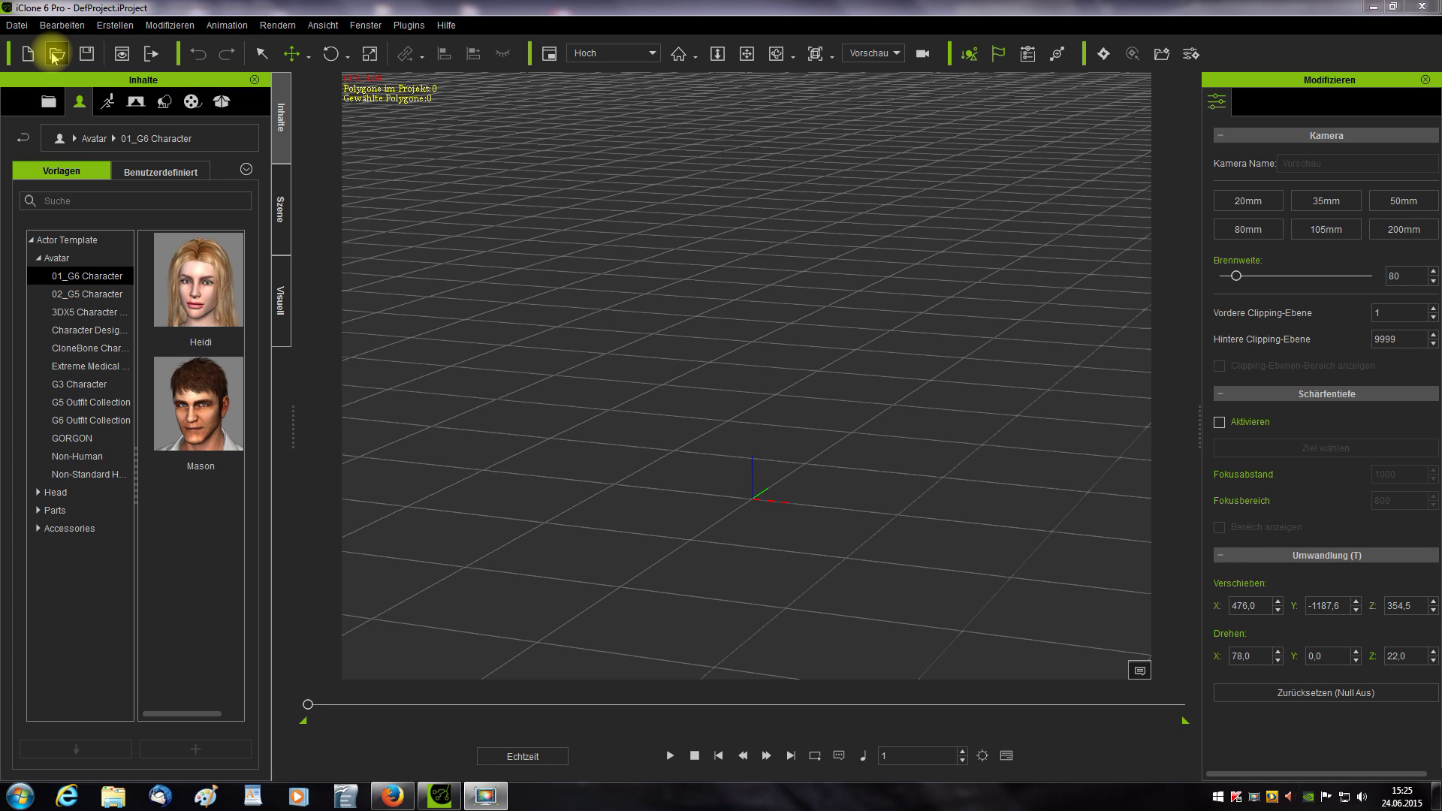
View the saved projects in the iClone 6 Project folder and close the file dialog without opening one.
left_click(54, 54)
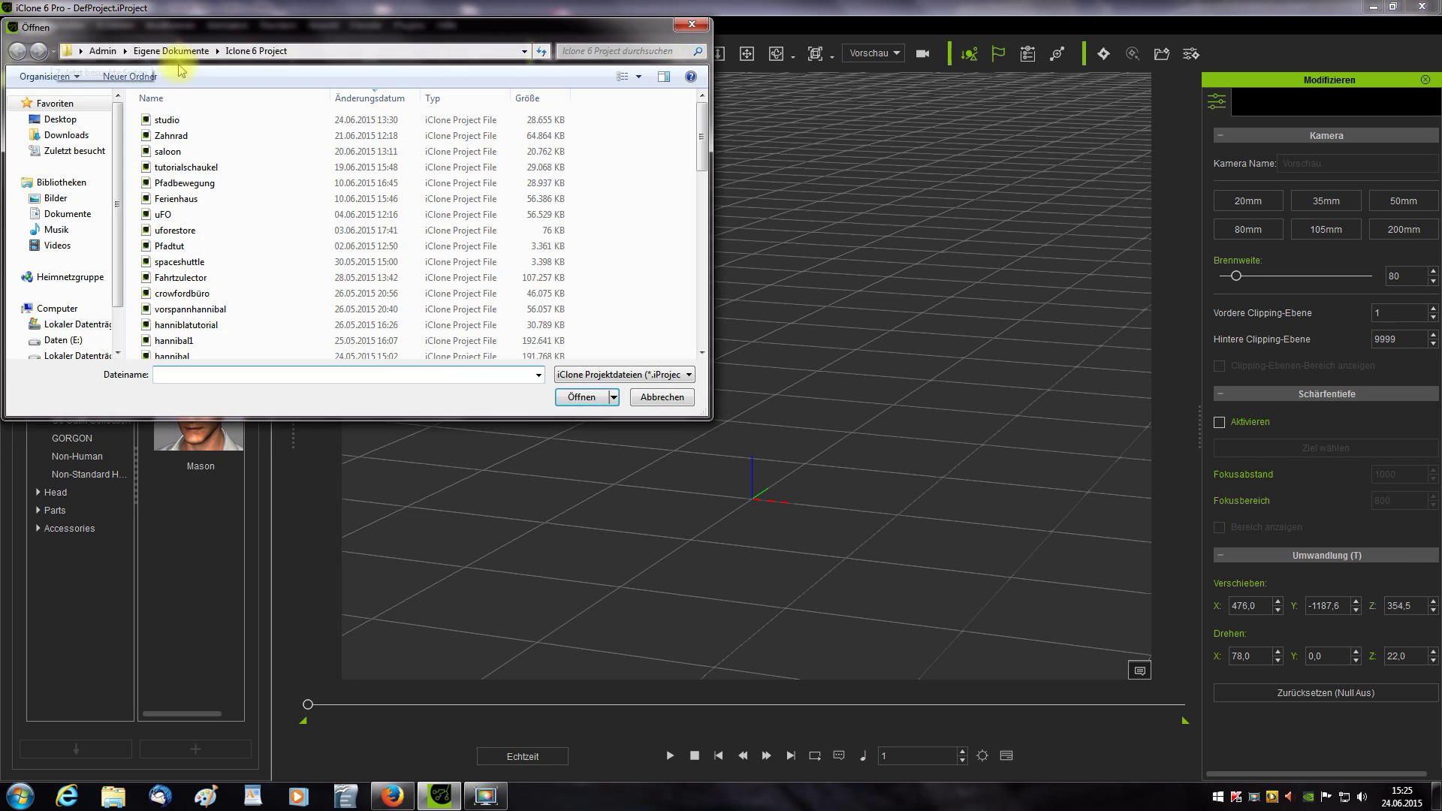
left_click(691, 27)
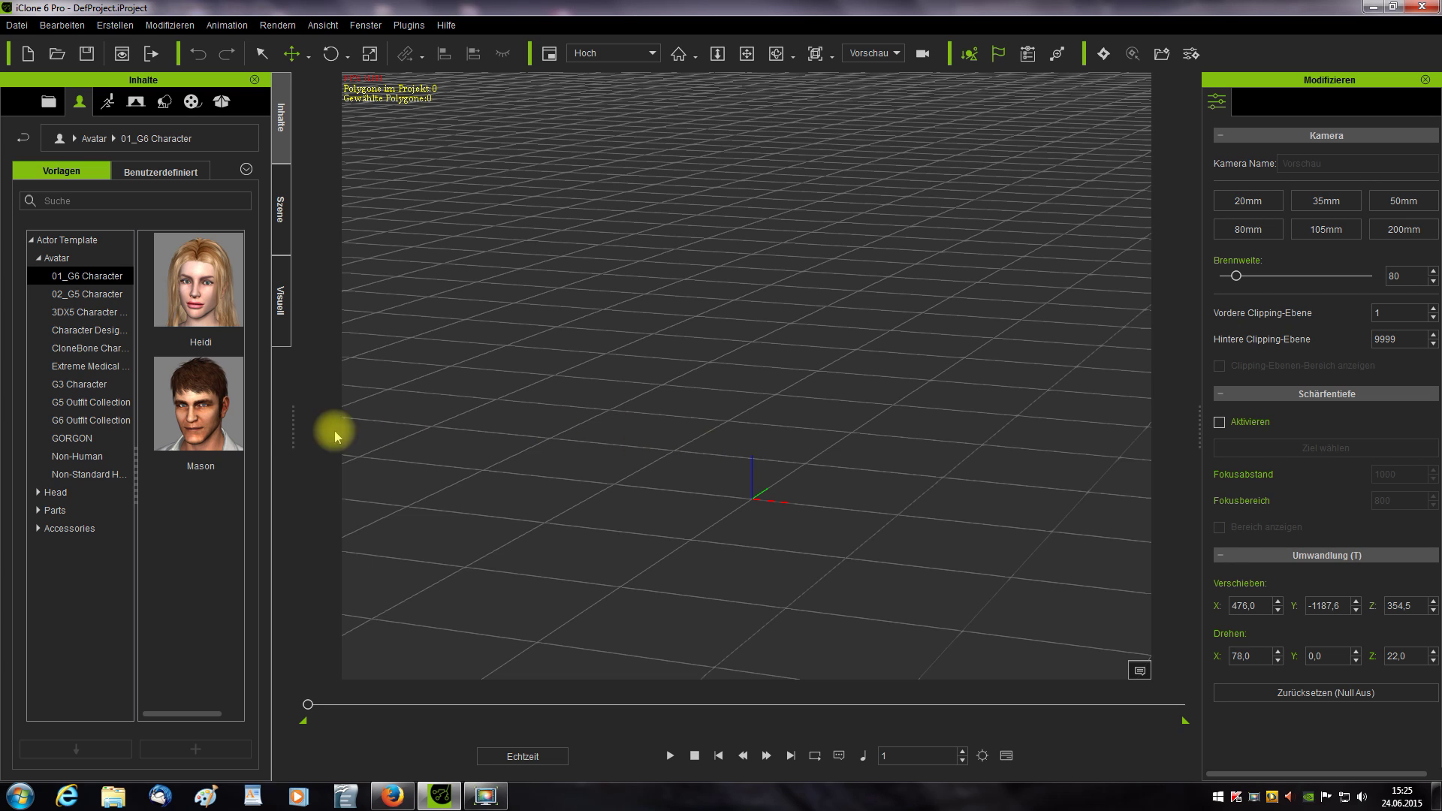
Add the G6 character Mason and the G5 character Chuck to the scene, leaving Mason selected.
double_click(197, 413)
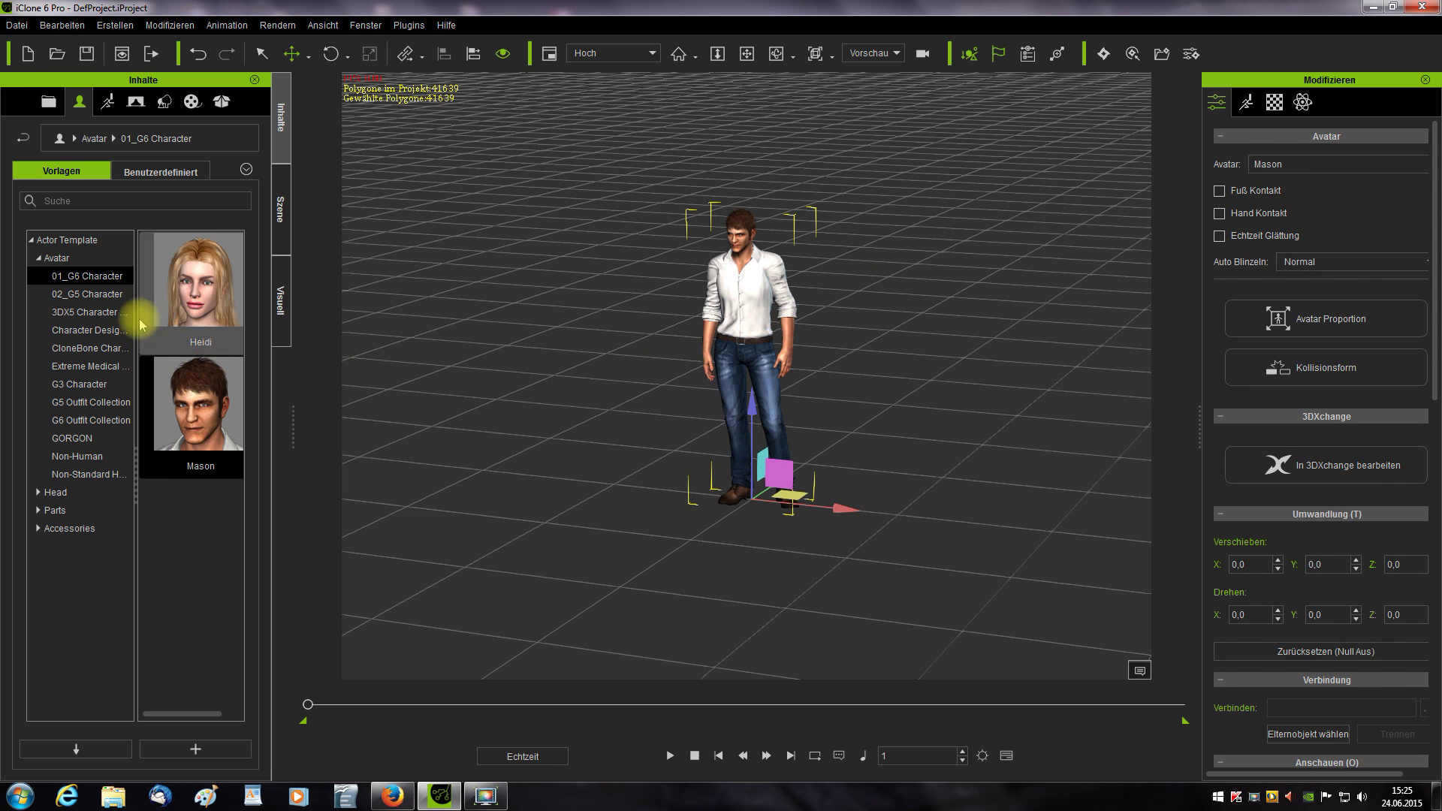
left_click(98, 293)
left_click_drag(208, 299, 751, 376)
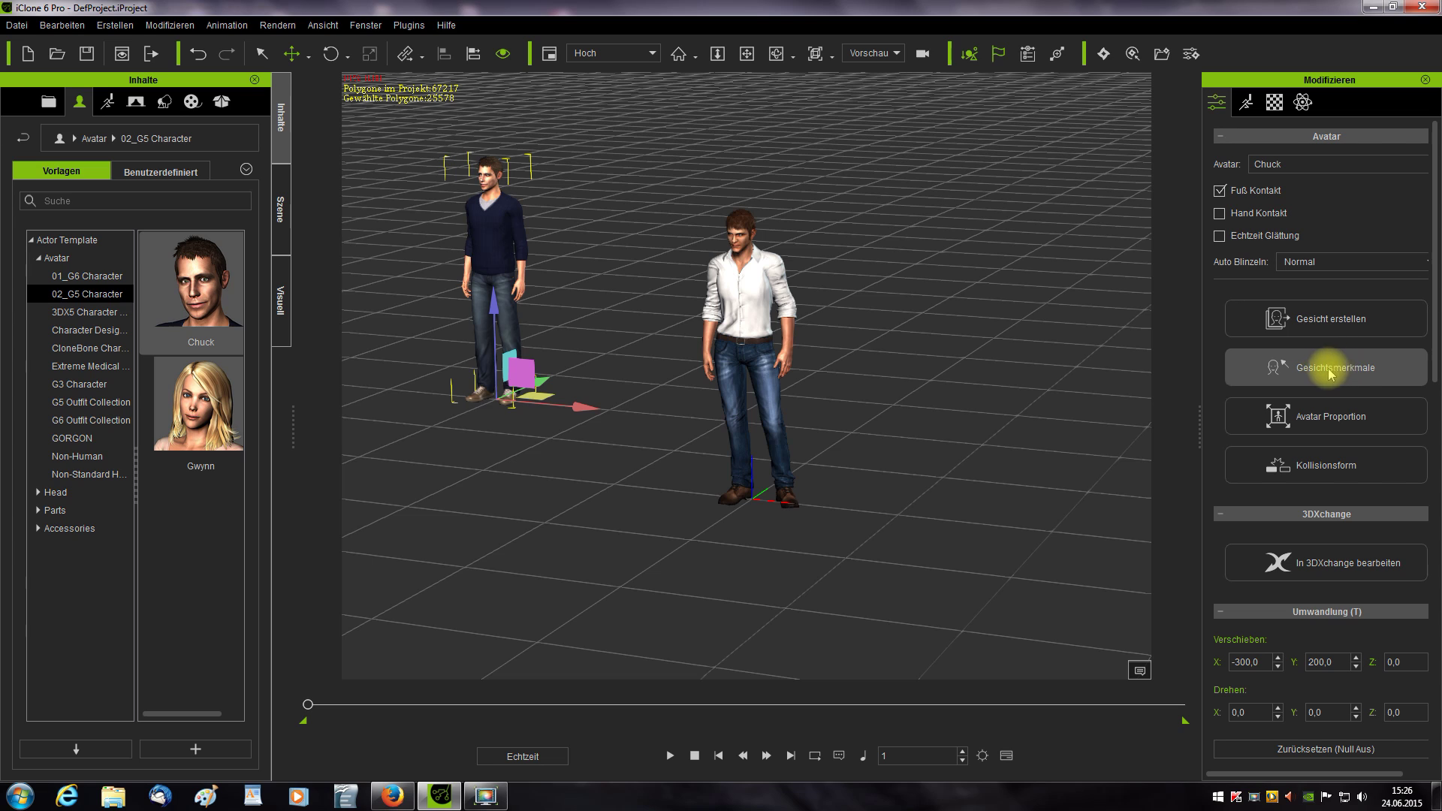
left_click(740, 298)
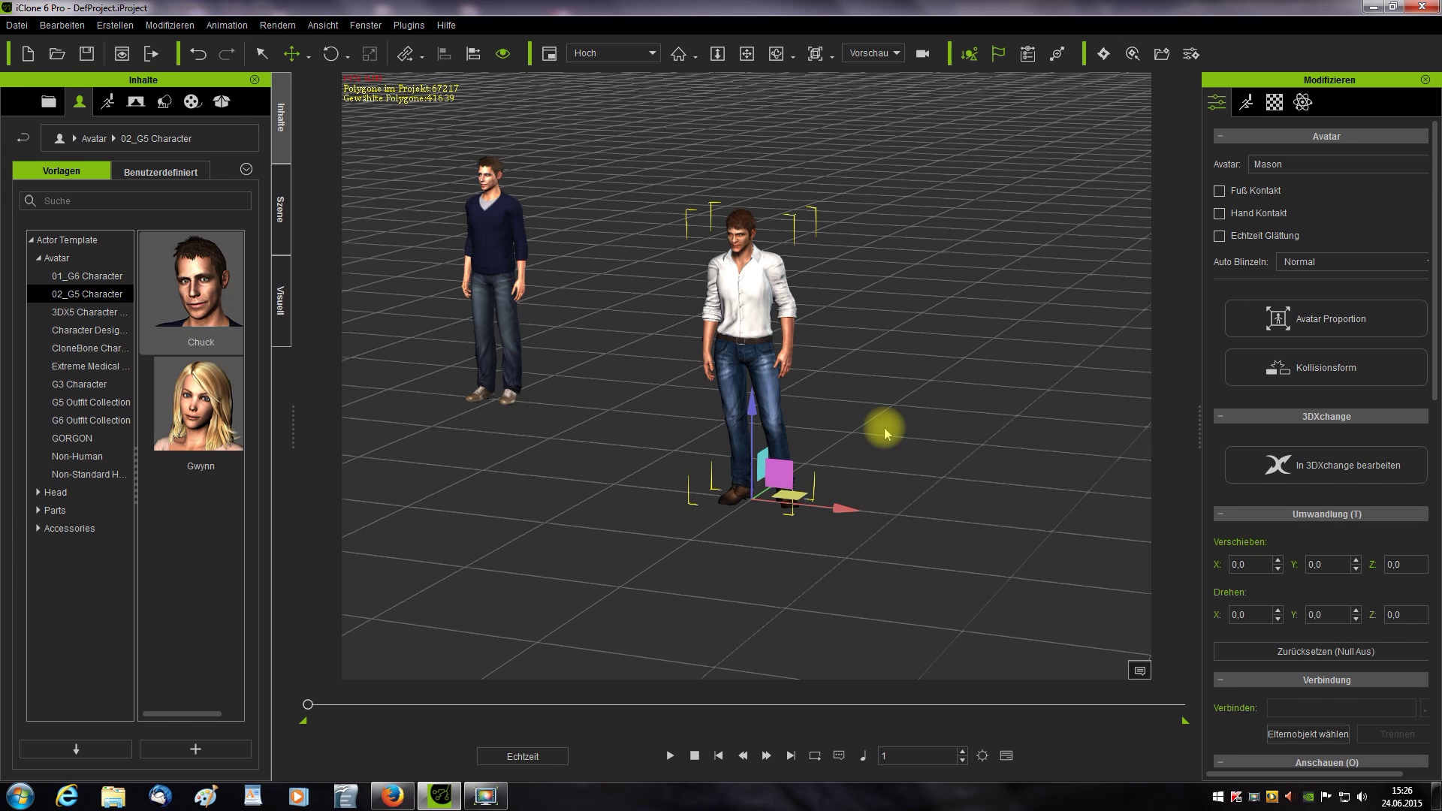
Switch to Firefox, open the translated version of Reallusion's iClone Upgrade search result, and look through the iClone version history.
left_click(393, 796)
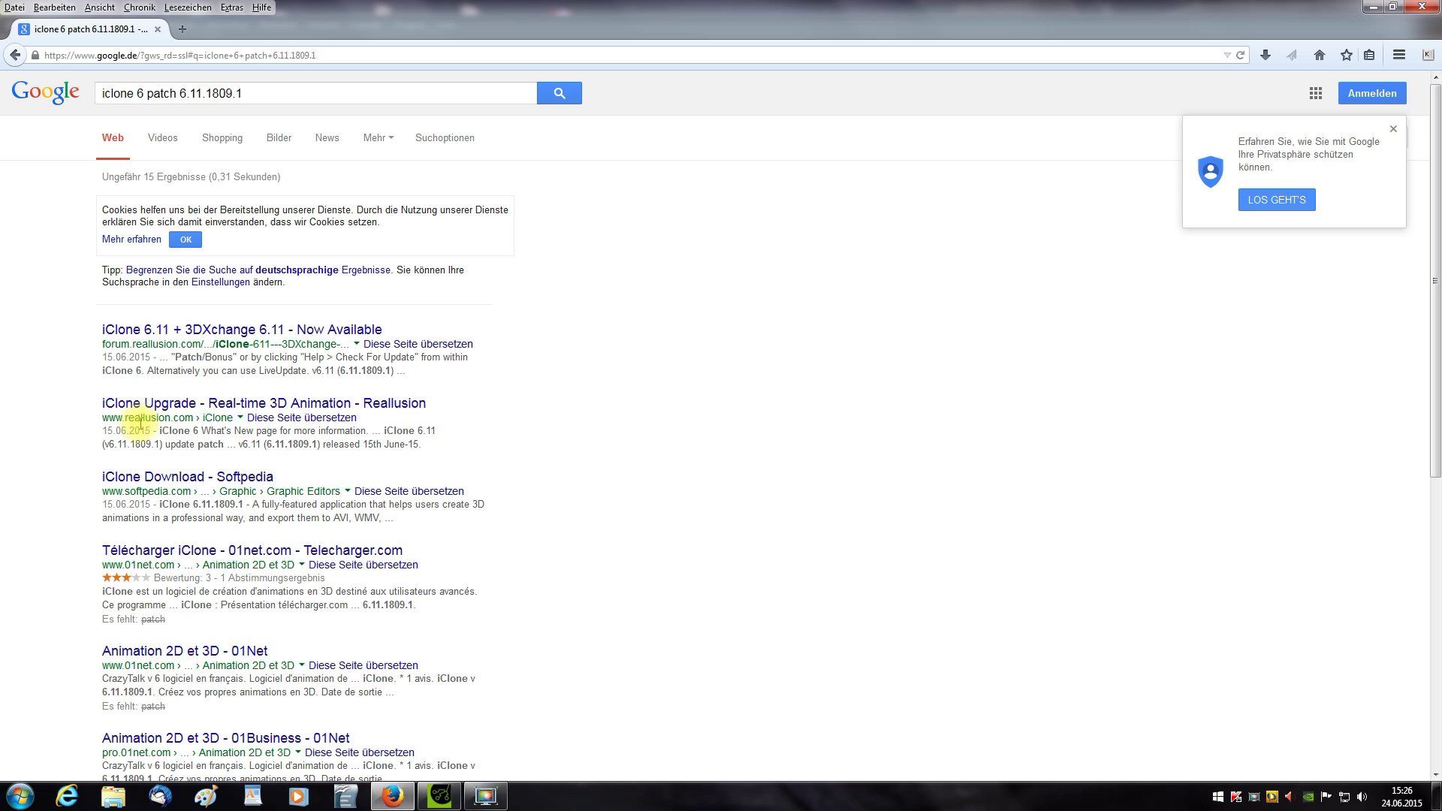
left_click(314, 423)
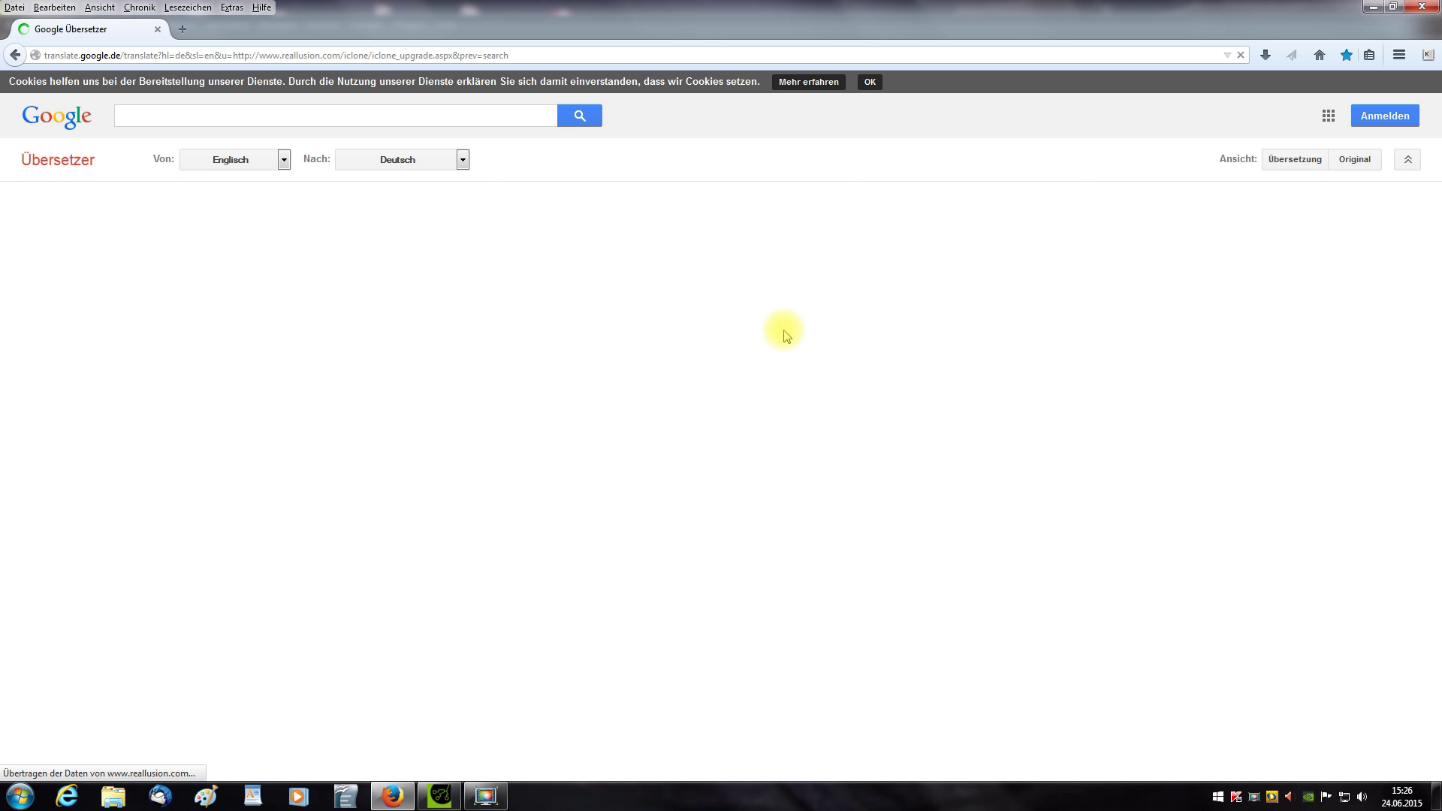
scroll(785, 335, "down", 7)
scroll(786, 334, "down", 2)
scroll(783, 328, "up", 3)
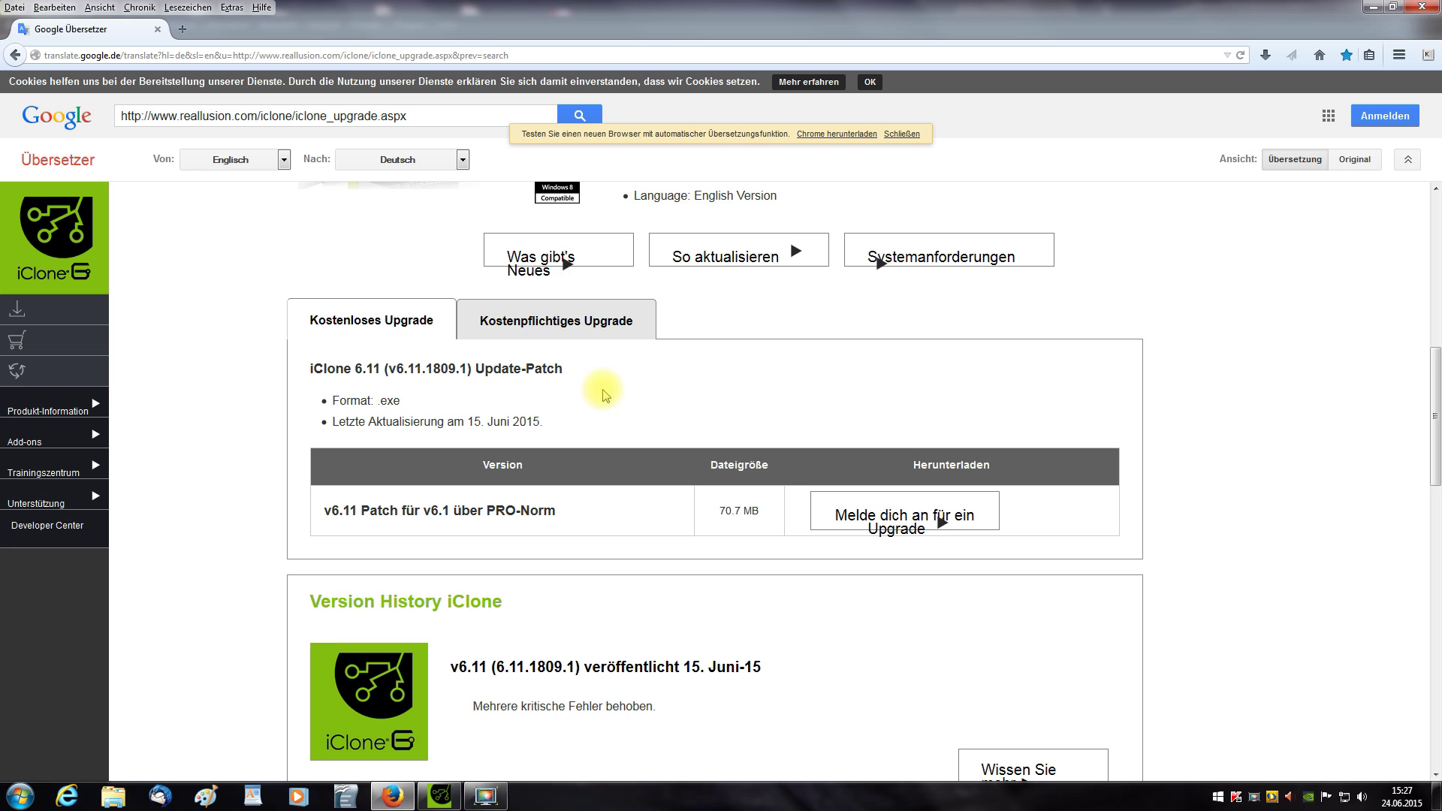
scroll(606, 394, "down", 5)
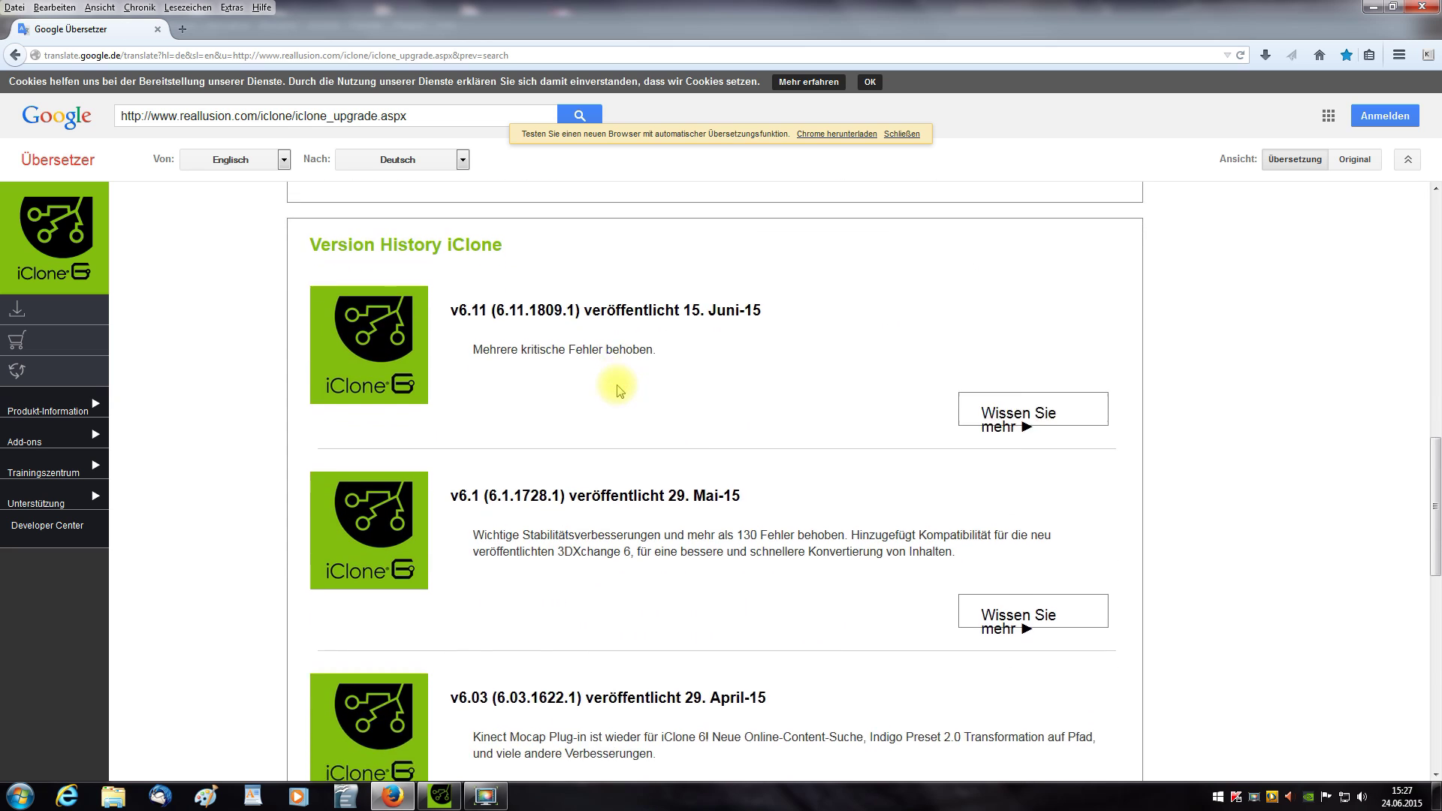
scroll(617, 389, "down", 10)
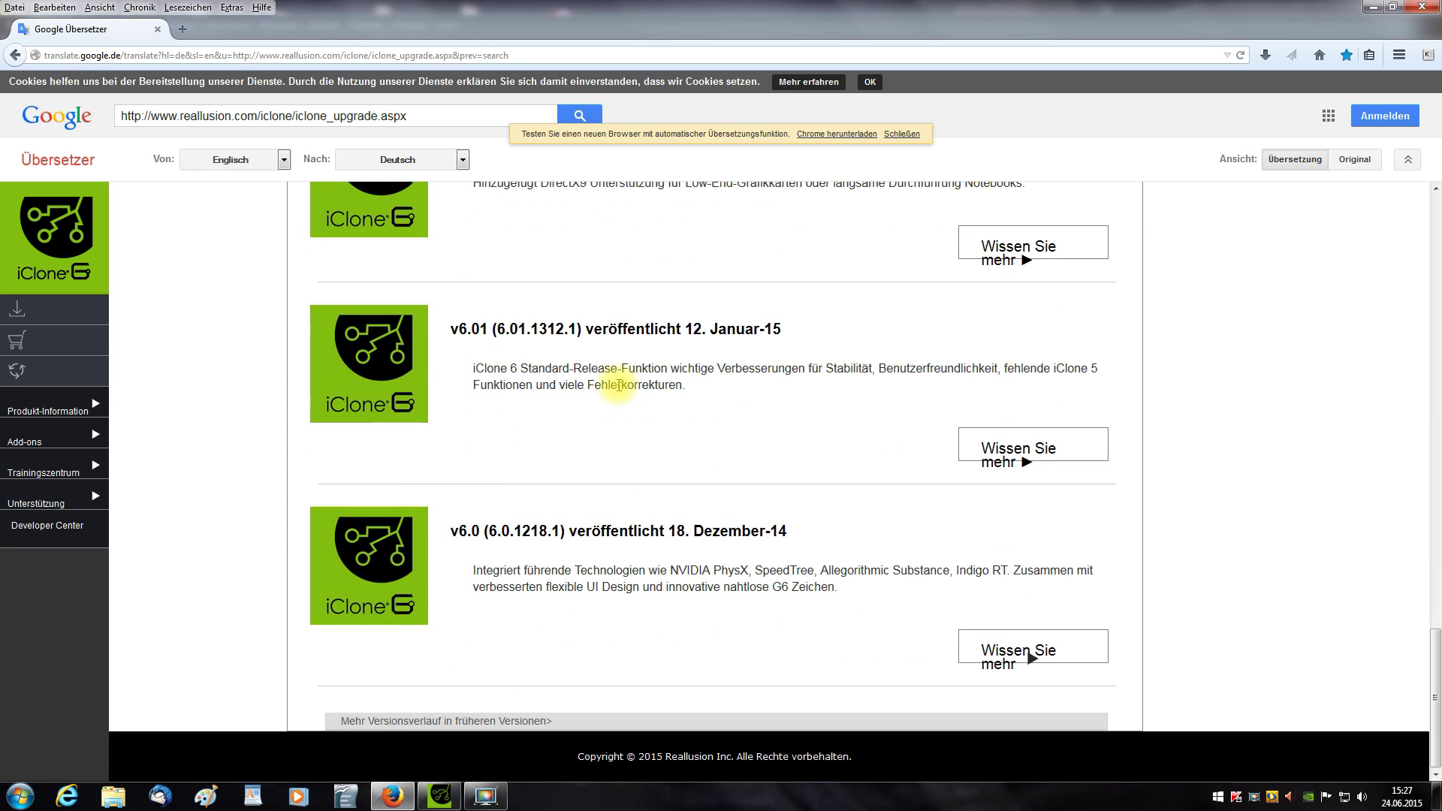
scroll(618, 387, "up", 2)
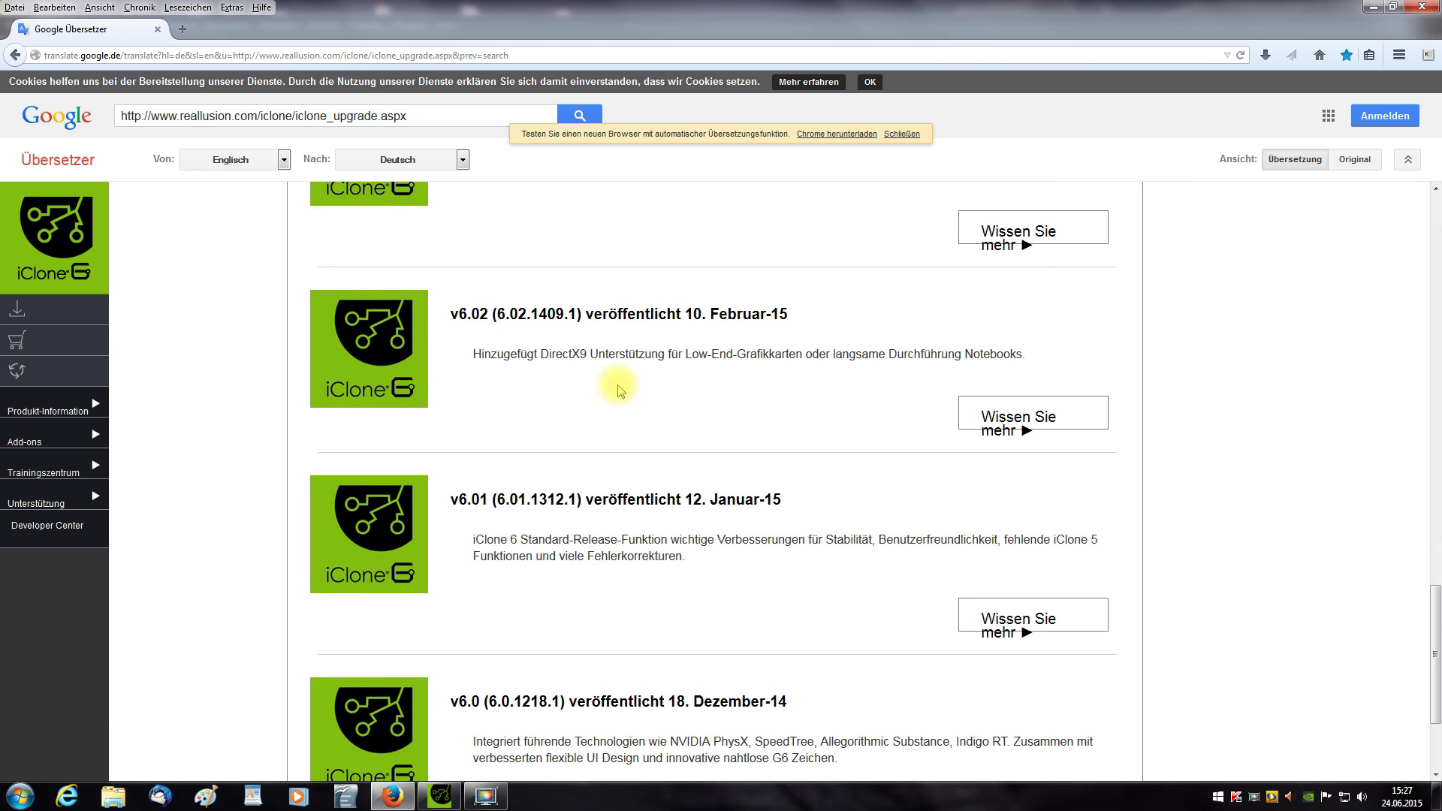
scroll(631, 385, "up", 2)
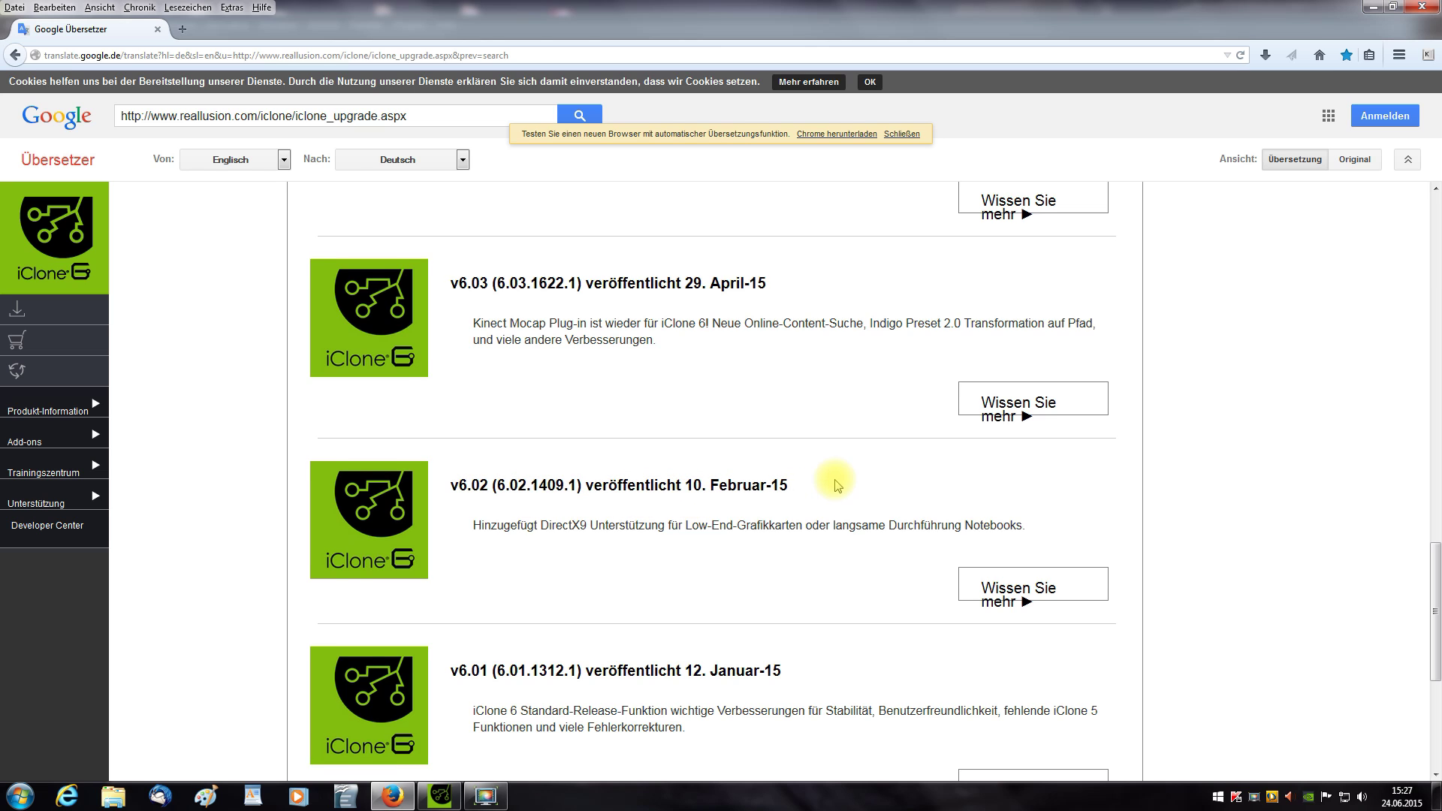
scroll(835, 481, "up", 2)
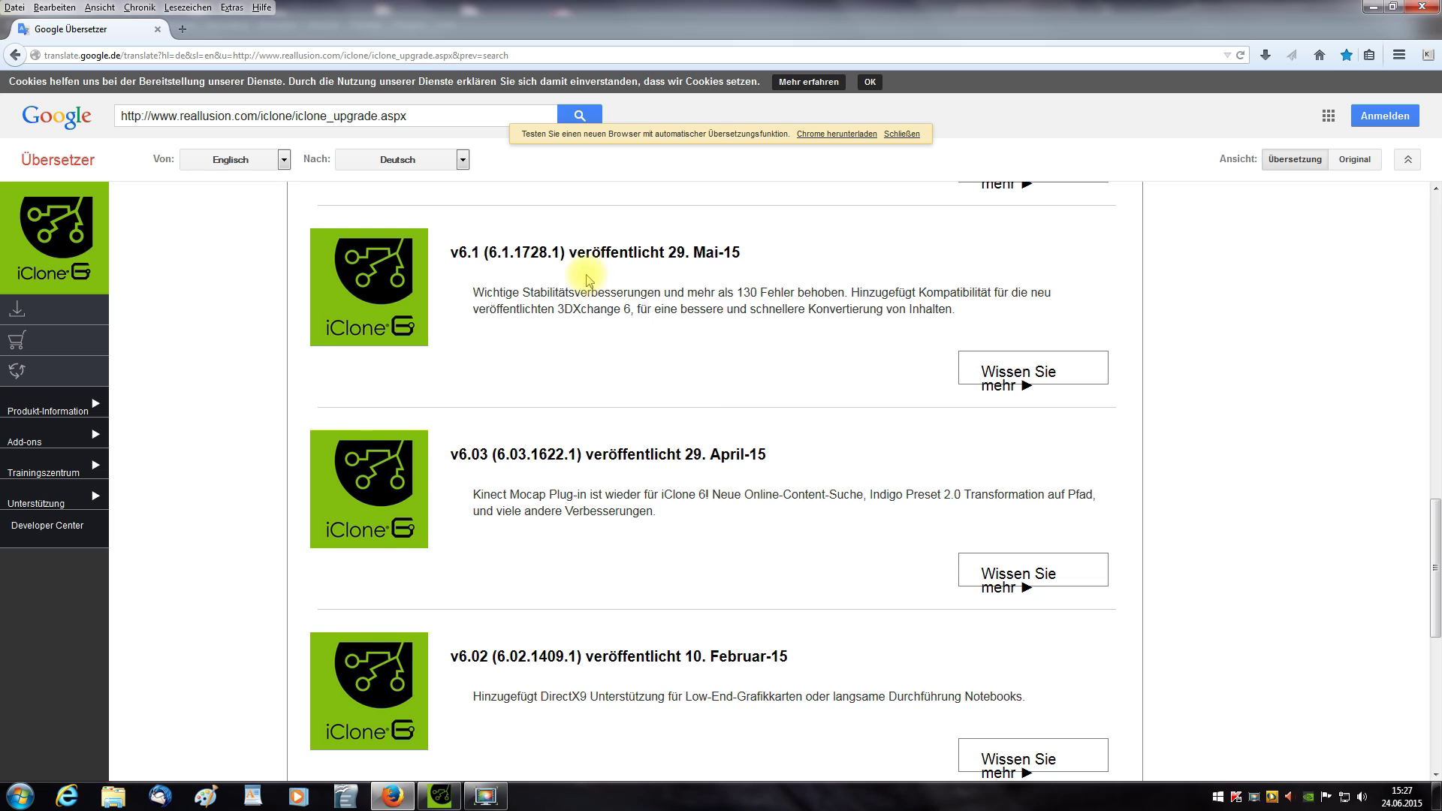
scroll(586, 280, "up", 1)
scroll(587, 359, "up", 2)
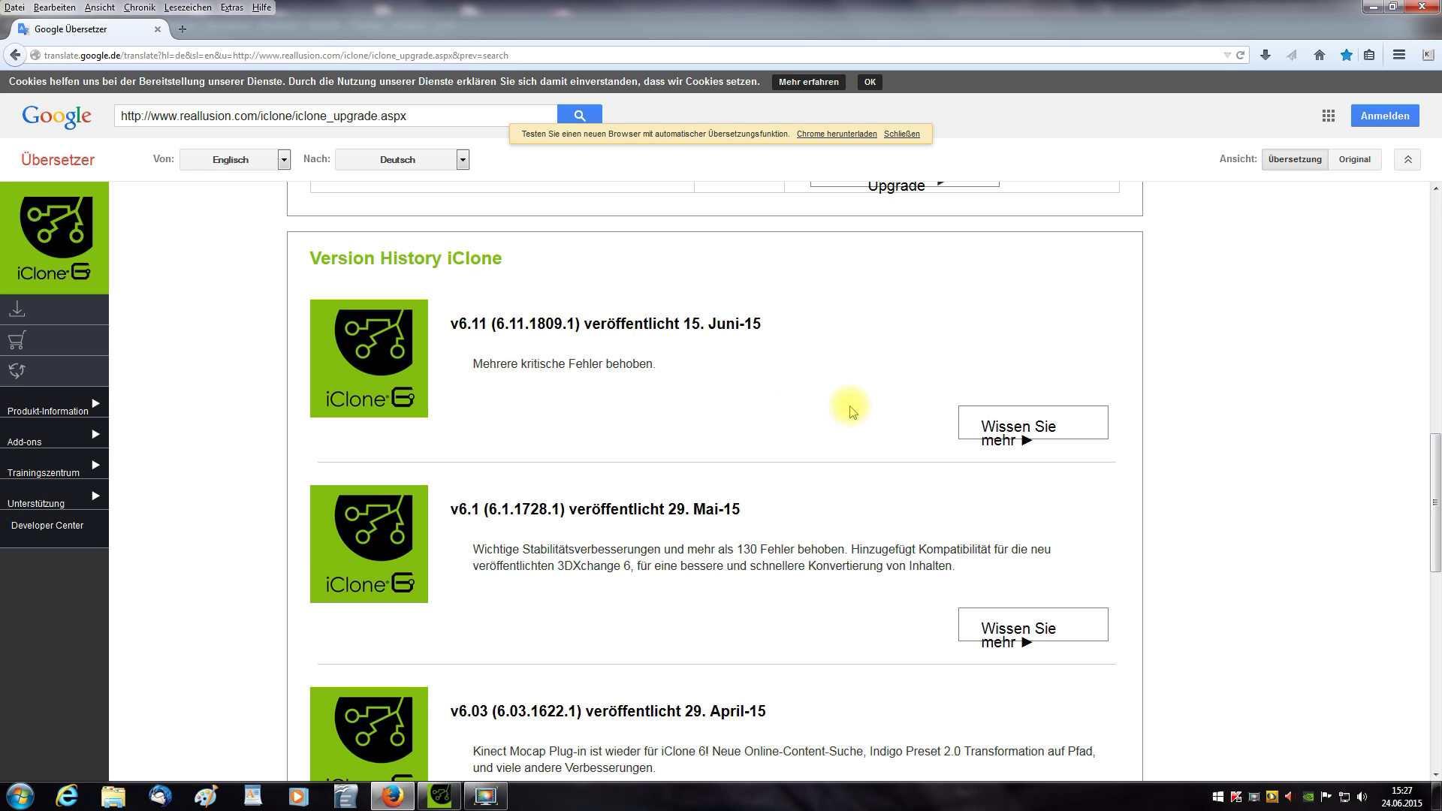
Expand the details of the v6.11 release in the version history and read its list of fixes.
mouse_move(1014, 431)
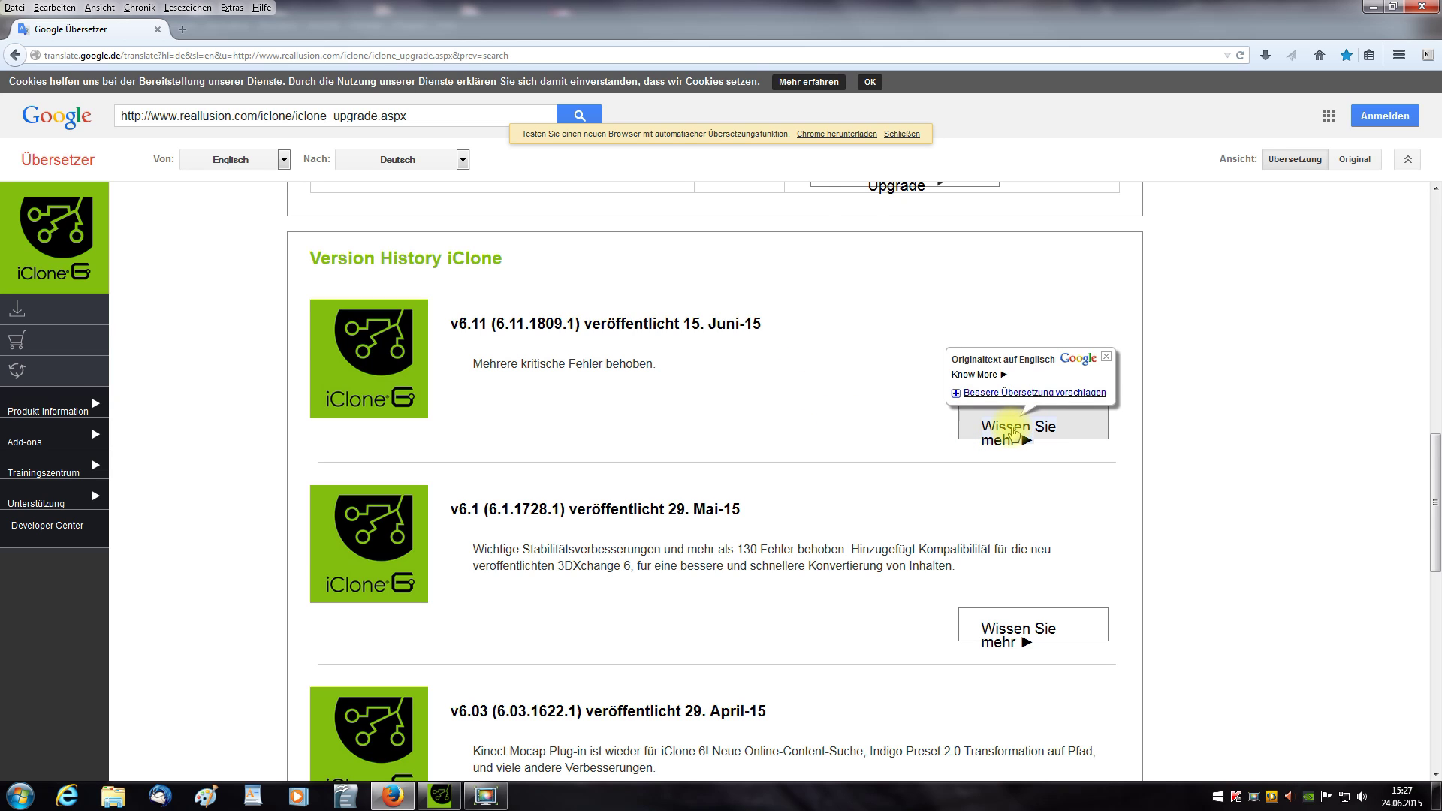
left_click(1014, 431)
scroll(744, 399, "down", 3)
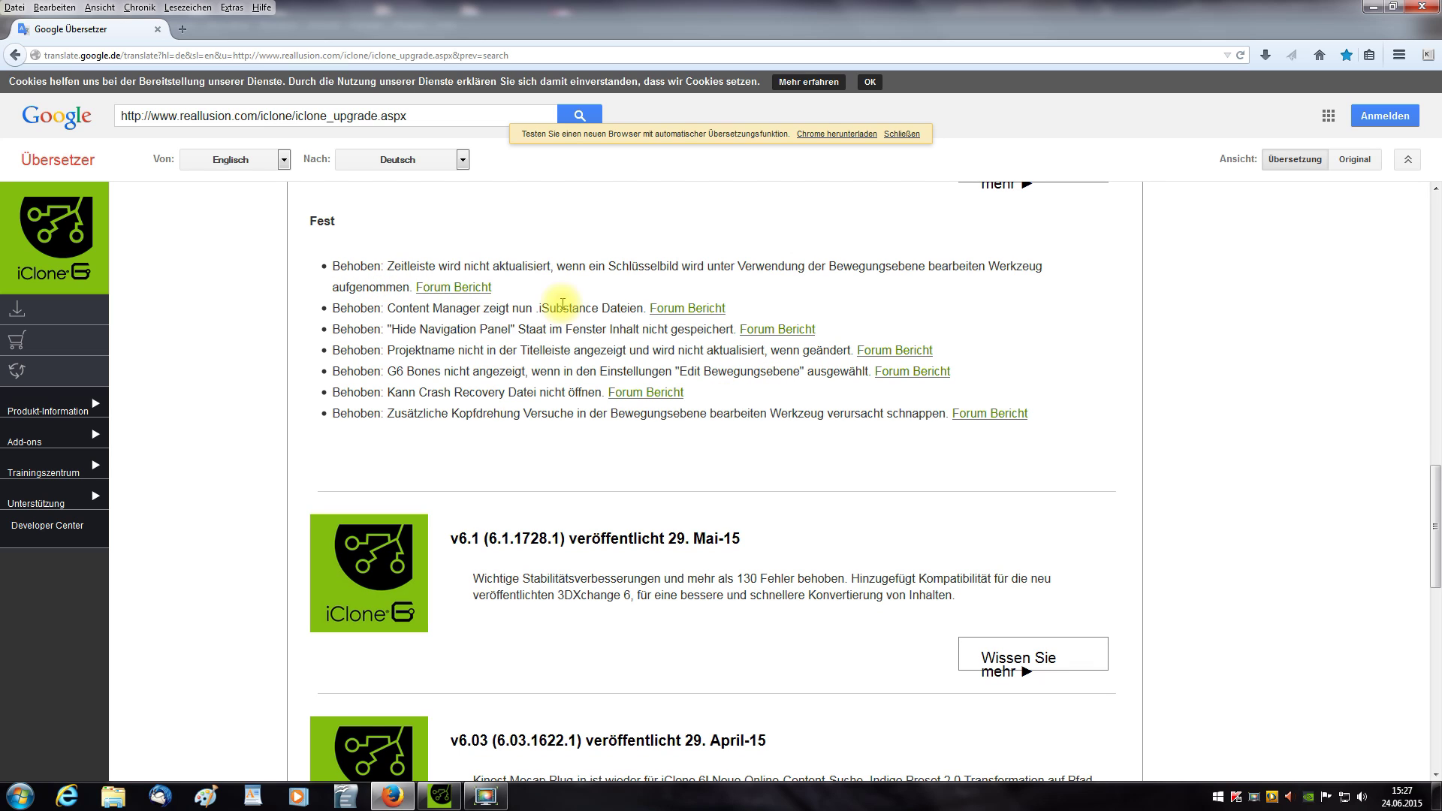
mouse_move(413, 323)
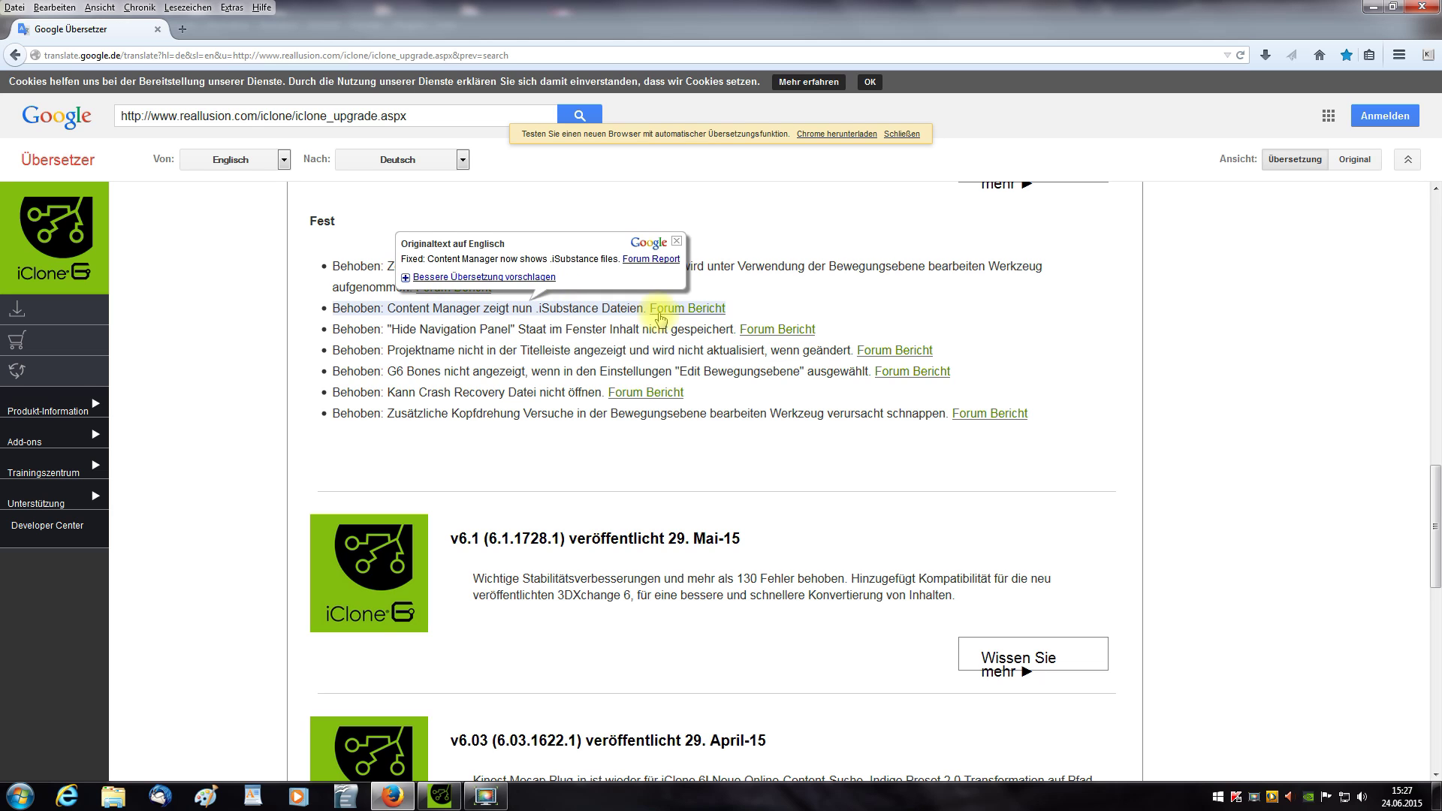
scroll(934, 300, "down", 2)
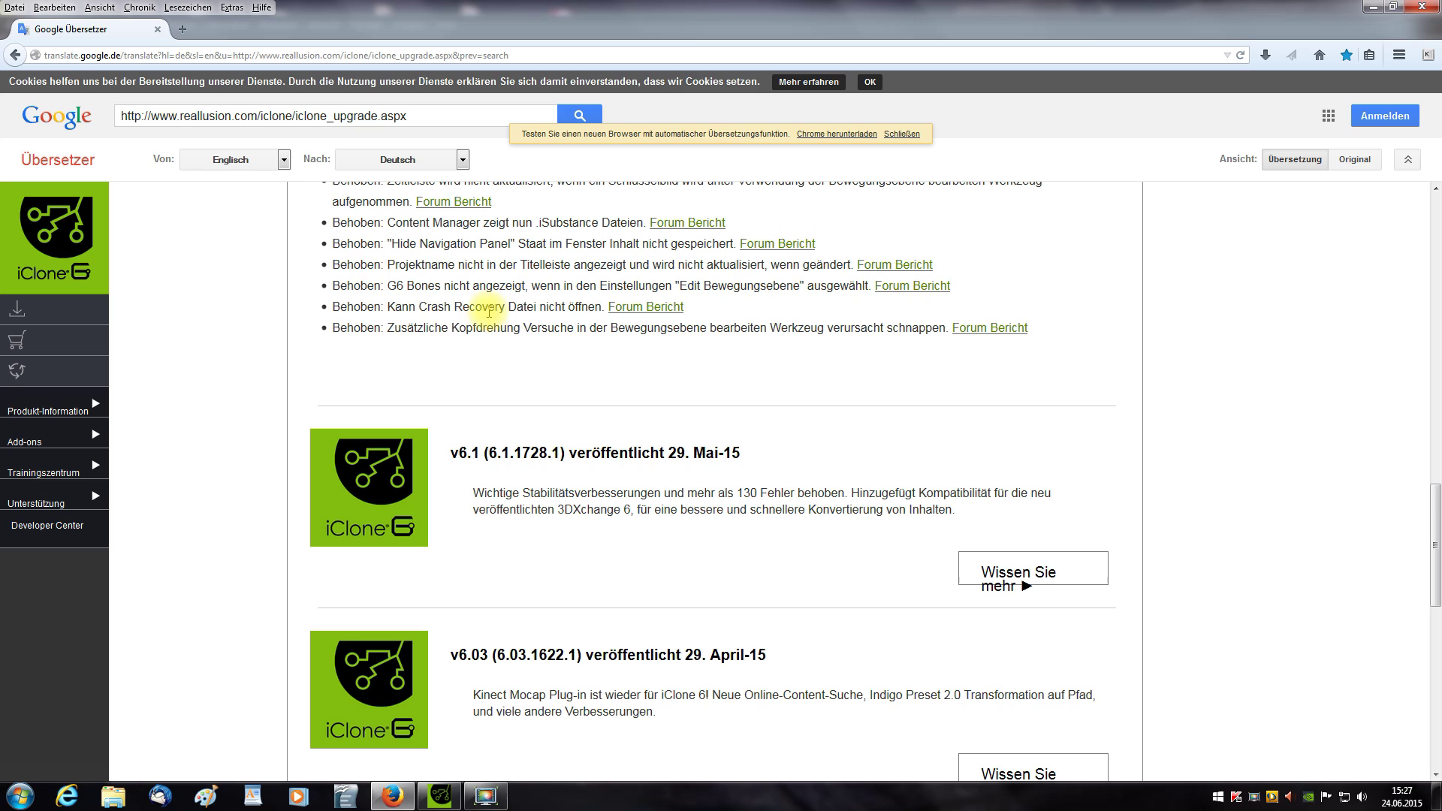
scroll(976, 359, "down", 2)
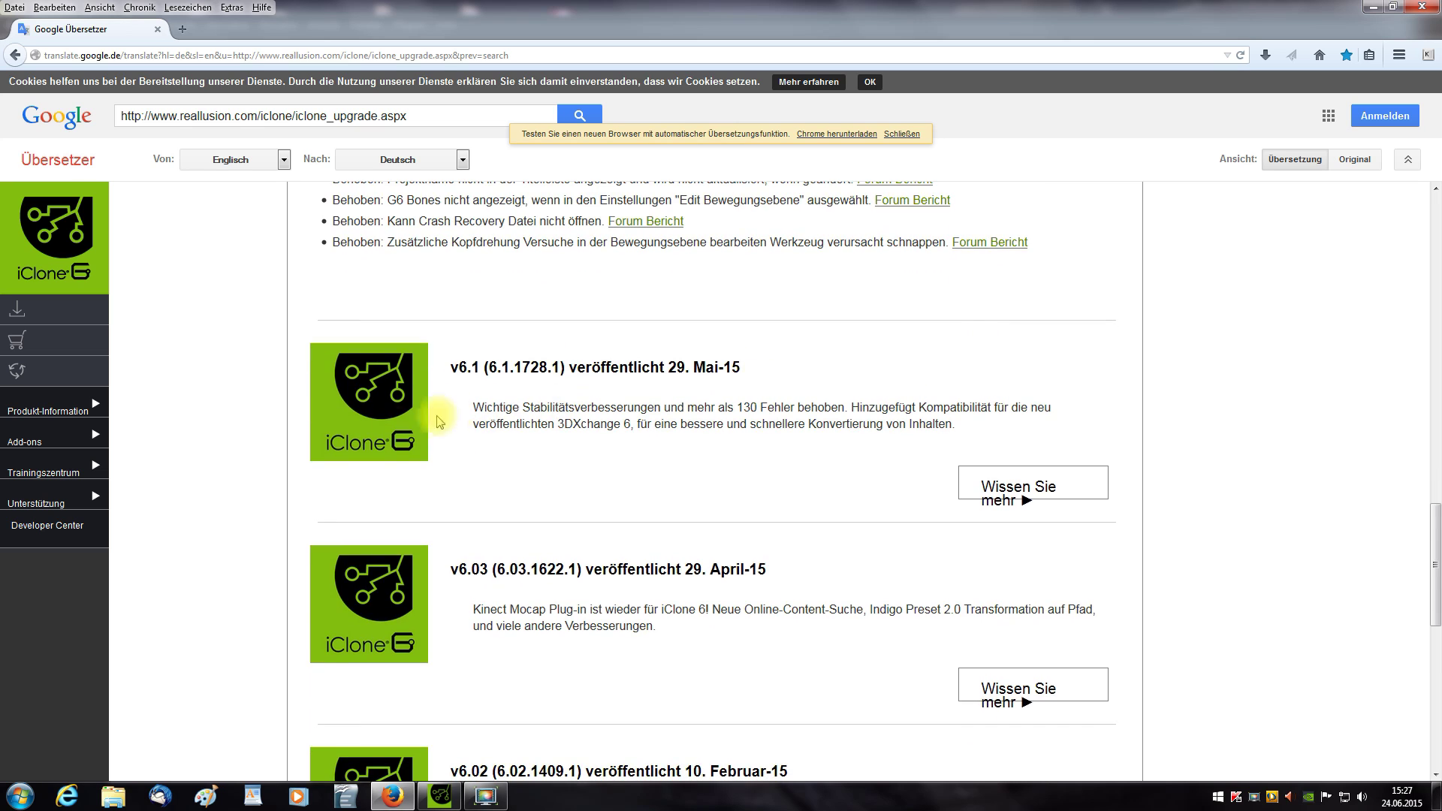
Expand the details of the v6.1 release and examine its additions, changes and fixes.
mouse_move(1012, 500)
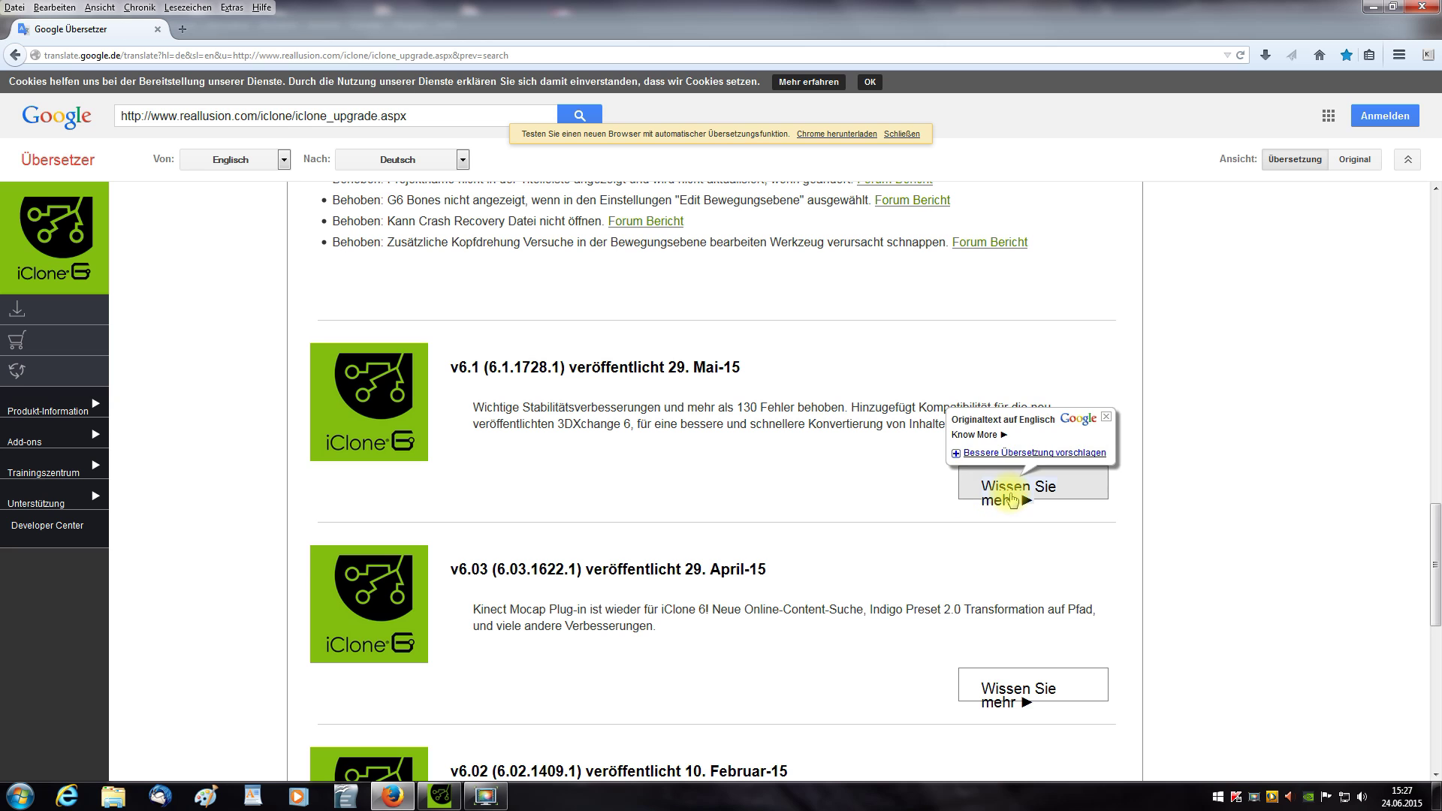
left_click(1011, 496)
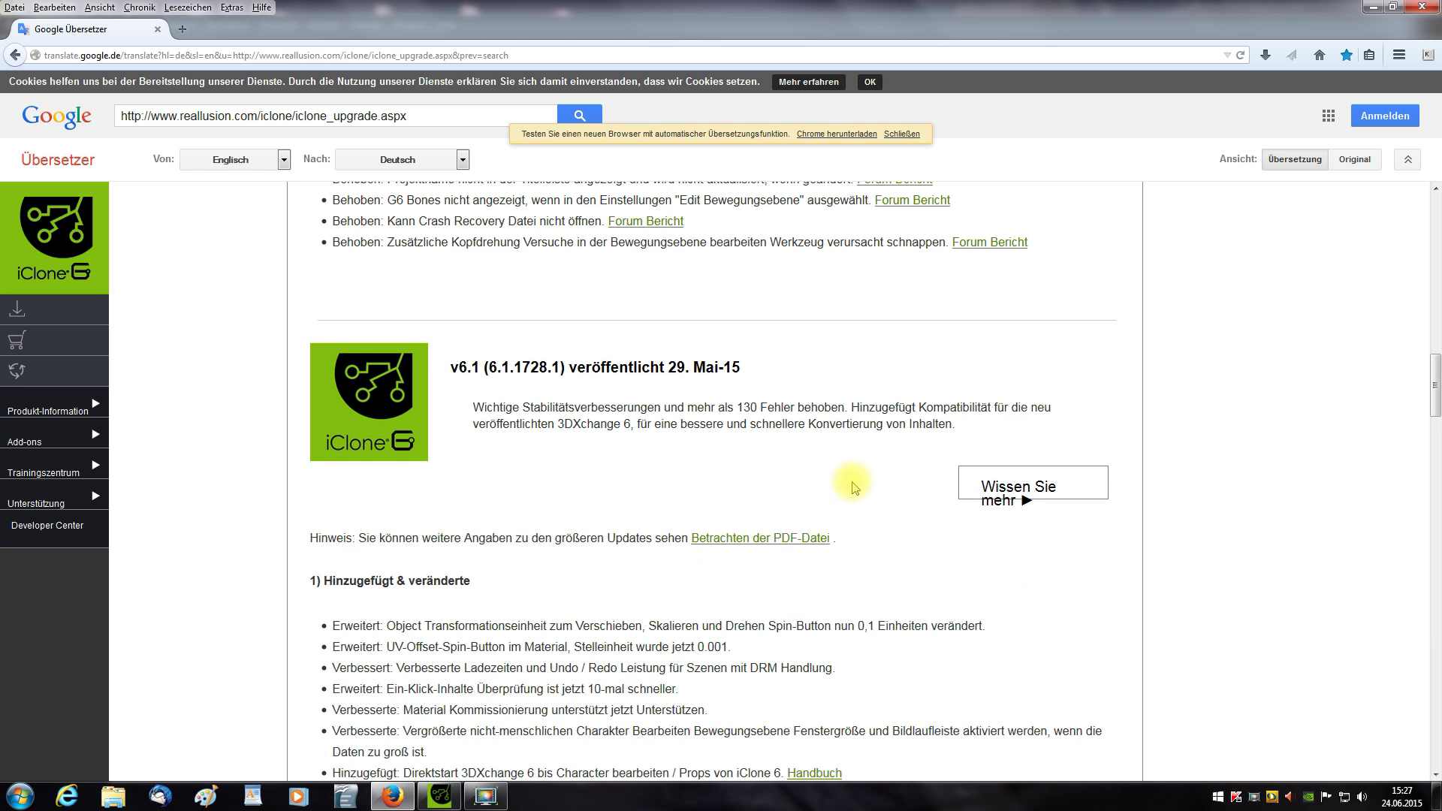
scroll(852, 487, "down", 4)
scroll(852, 487, "down", 4)
scroll(852, 487, "up", 12)
scroll(852, 487, "up", 3)
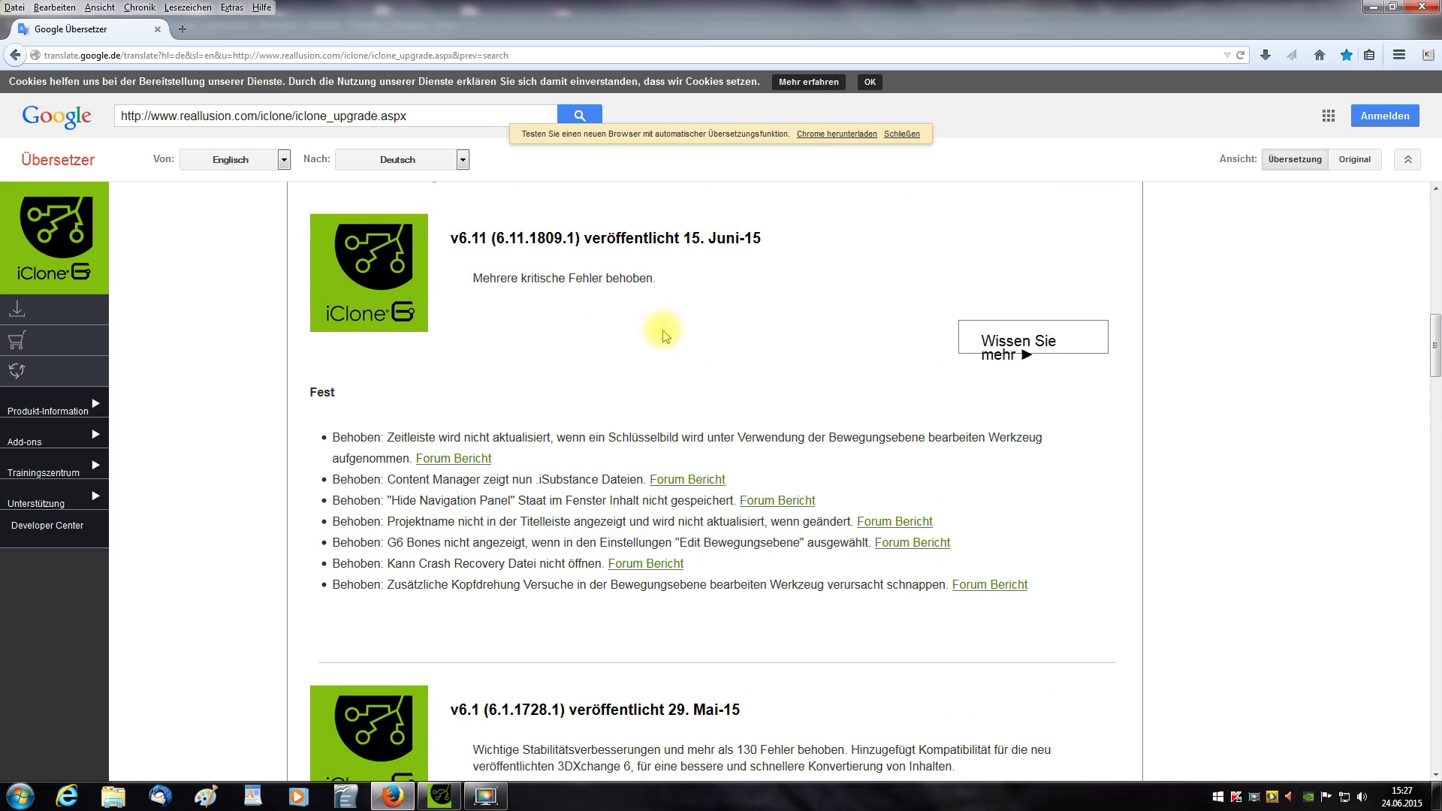
scroll(747, 357, "down", 10)
scroll(476, 398, "down", 7)
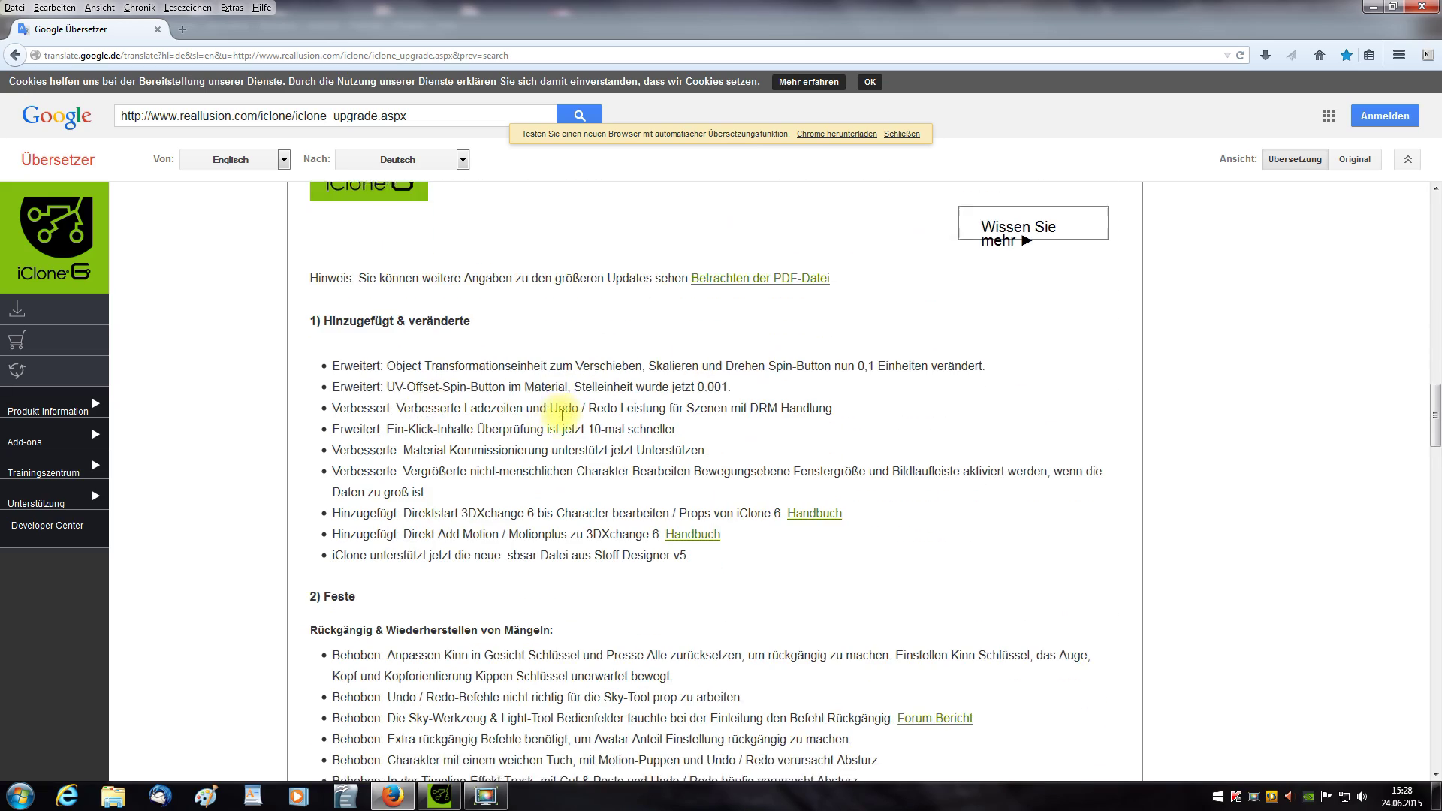
scroll(564, 421, "down", 19)
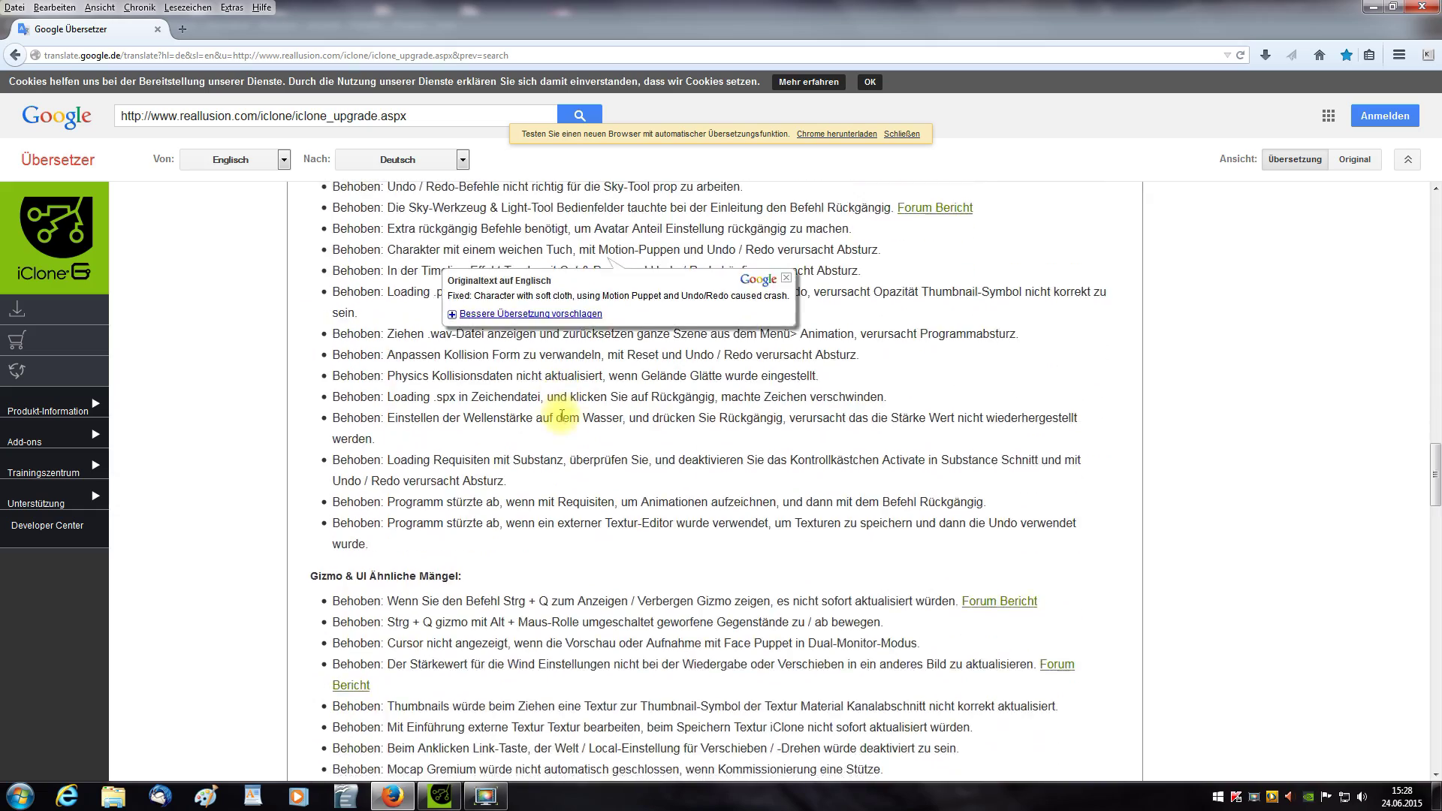
scroll(562, 421, "down", 6)
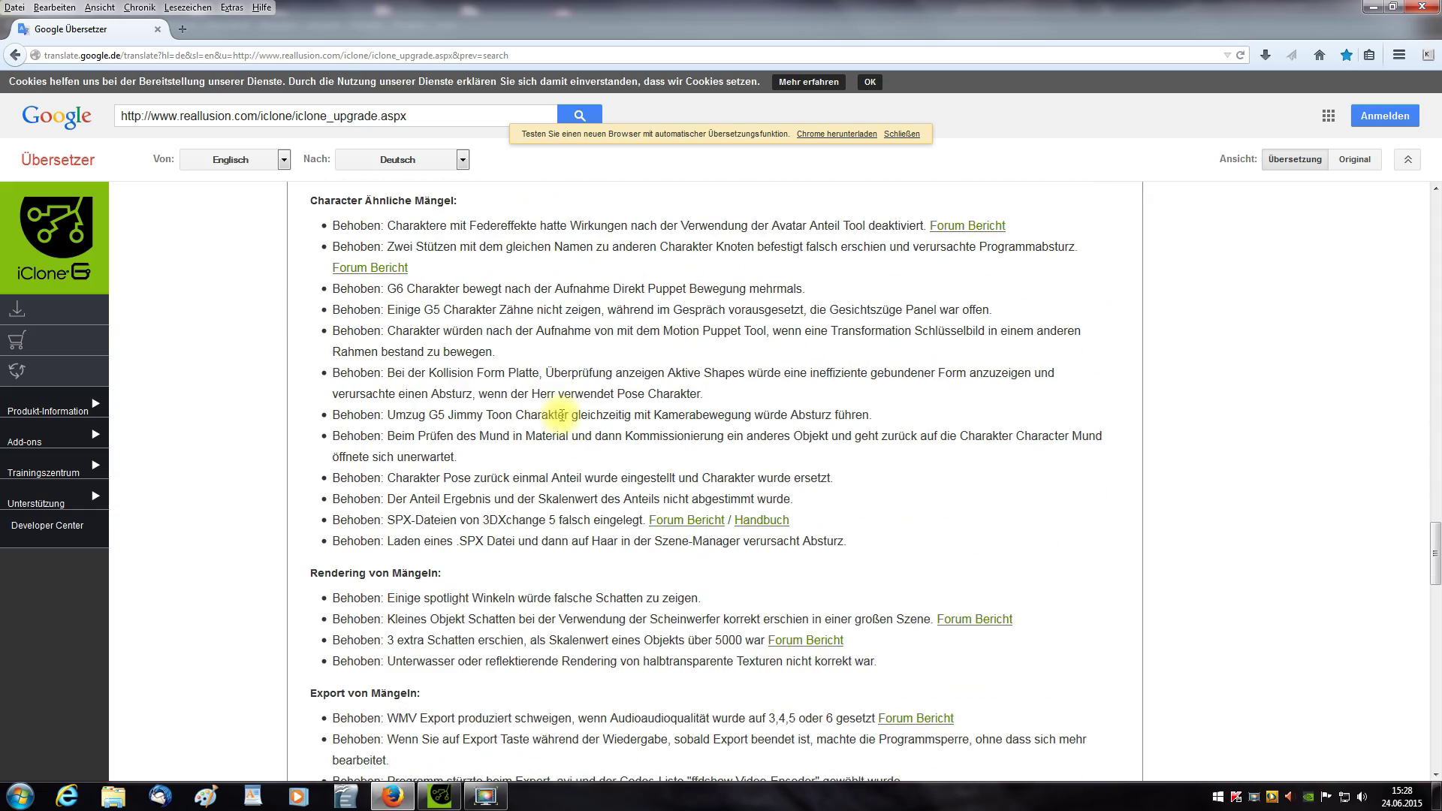
scroll(561, 415, "up", 20)
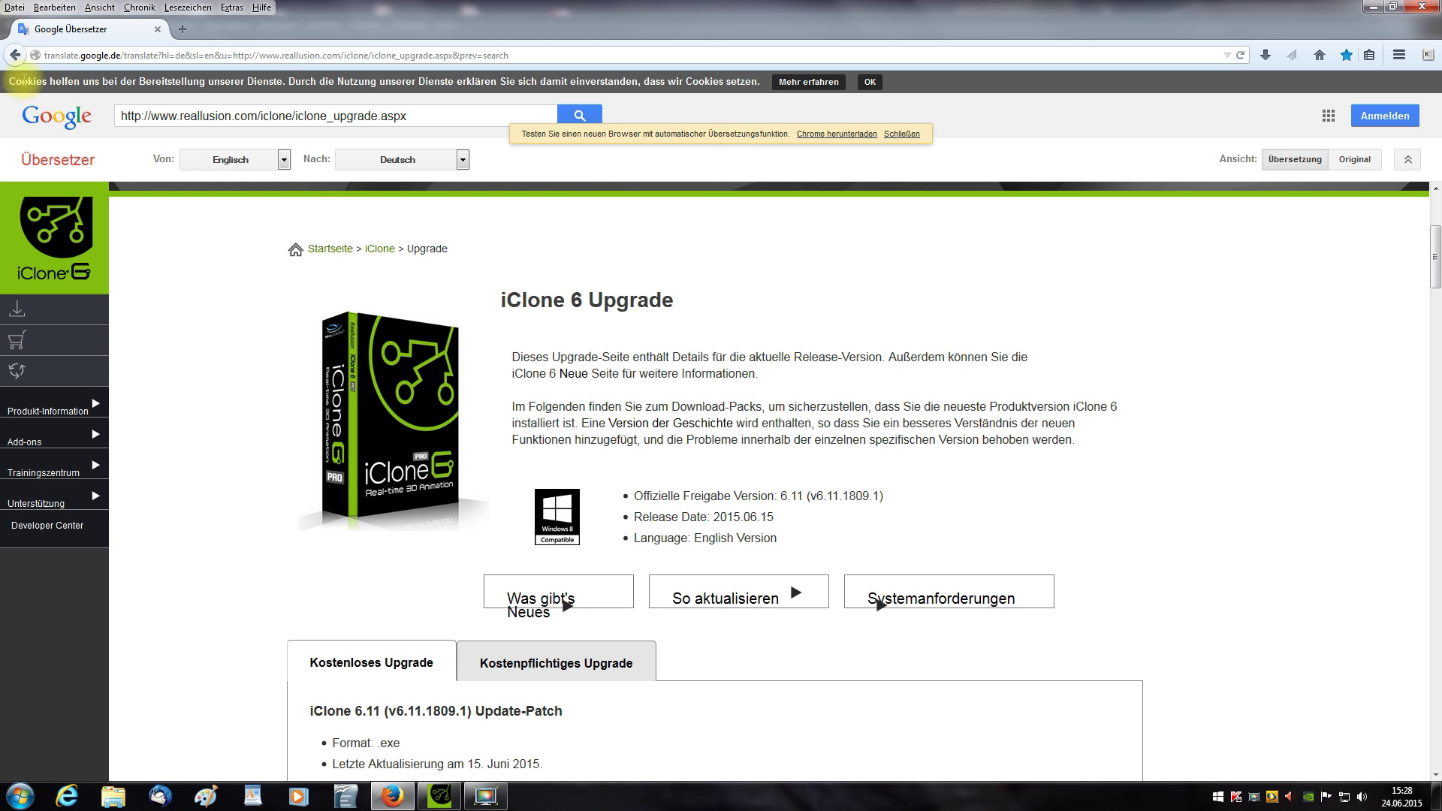
Go back to the Google search results and switch back to iClone 6.
left_click(14, 55)
left_click(126, 99)
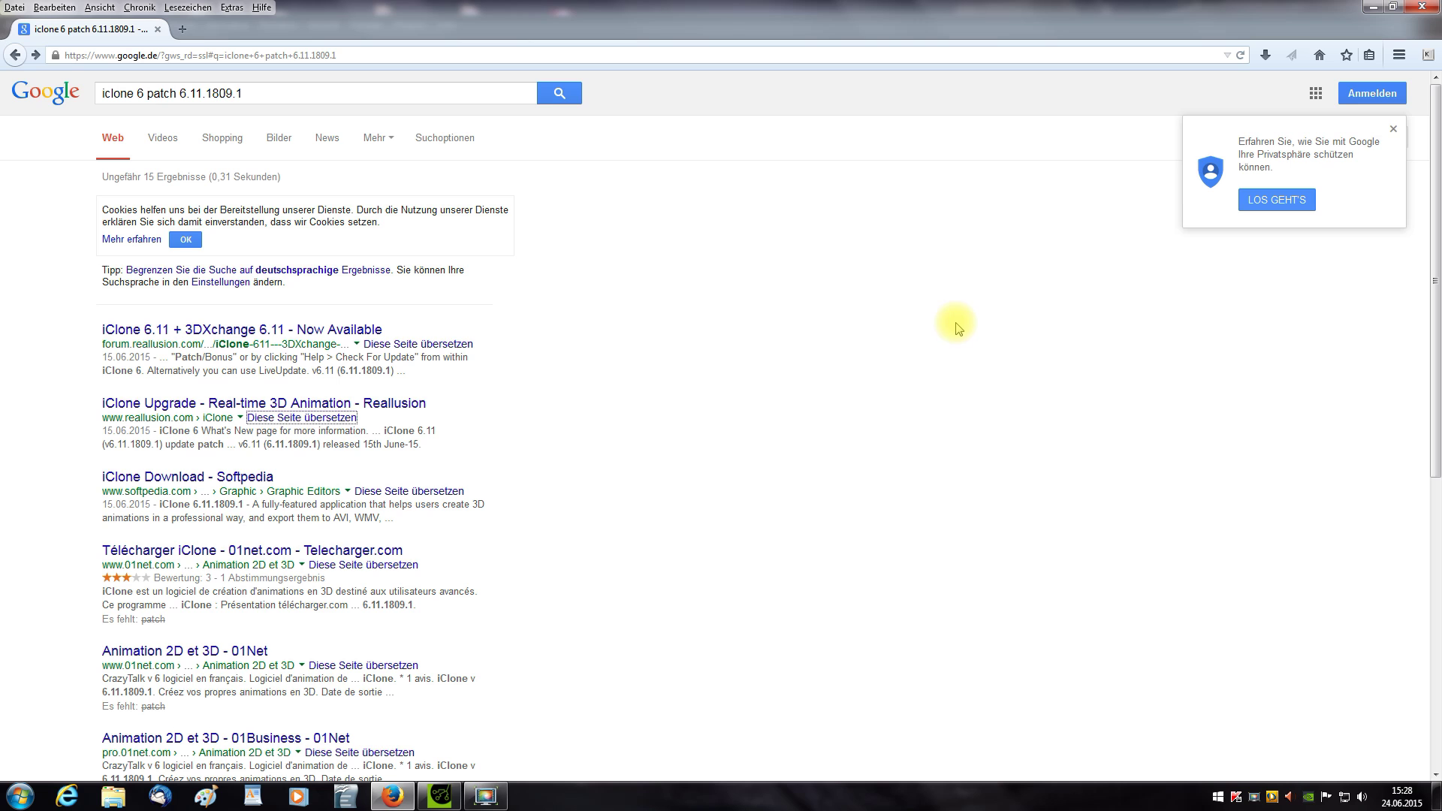
key("alt+Tab")
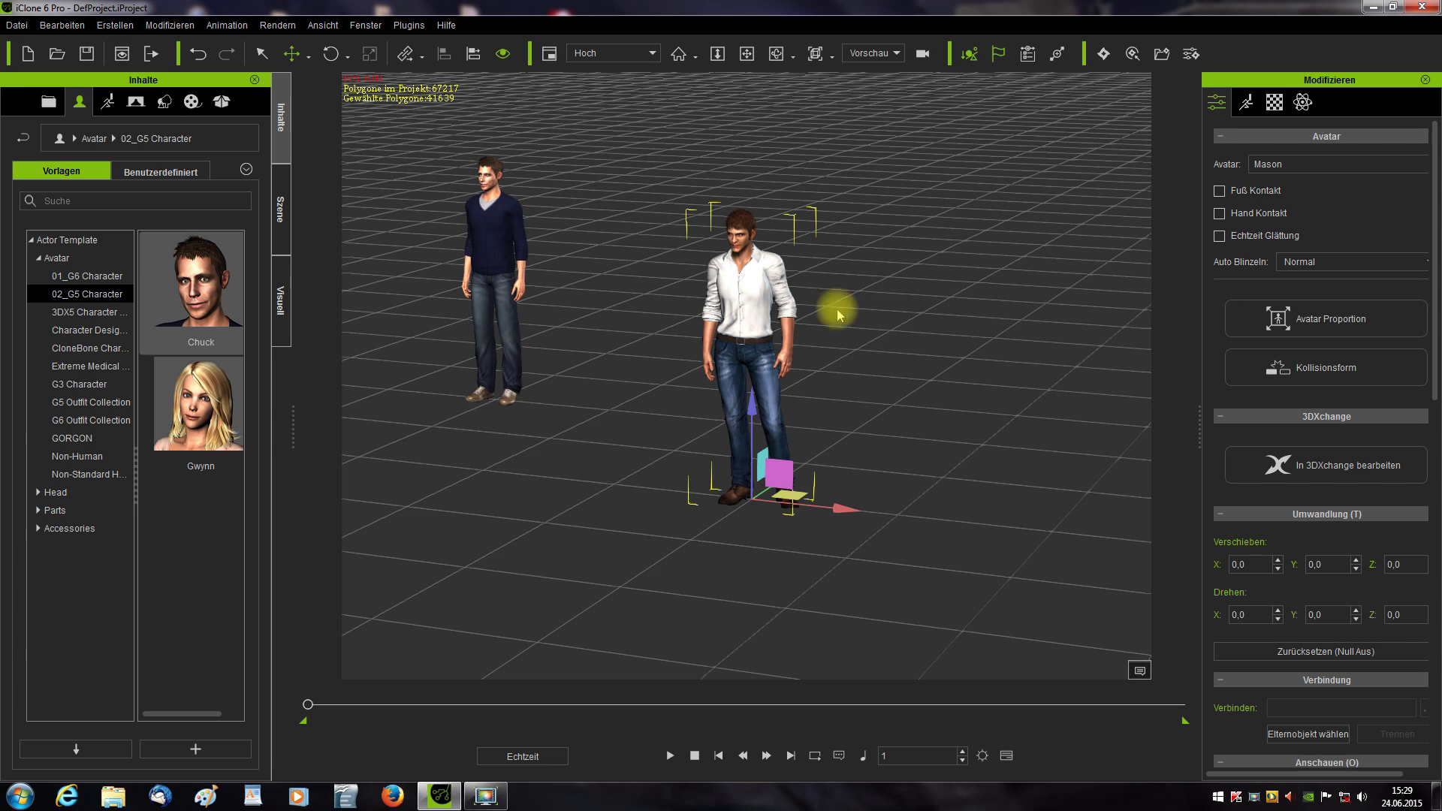
Browse the custom props and the custom avatars in the content library.
left_click(163, 103)
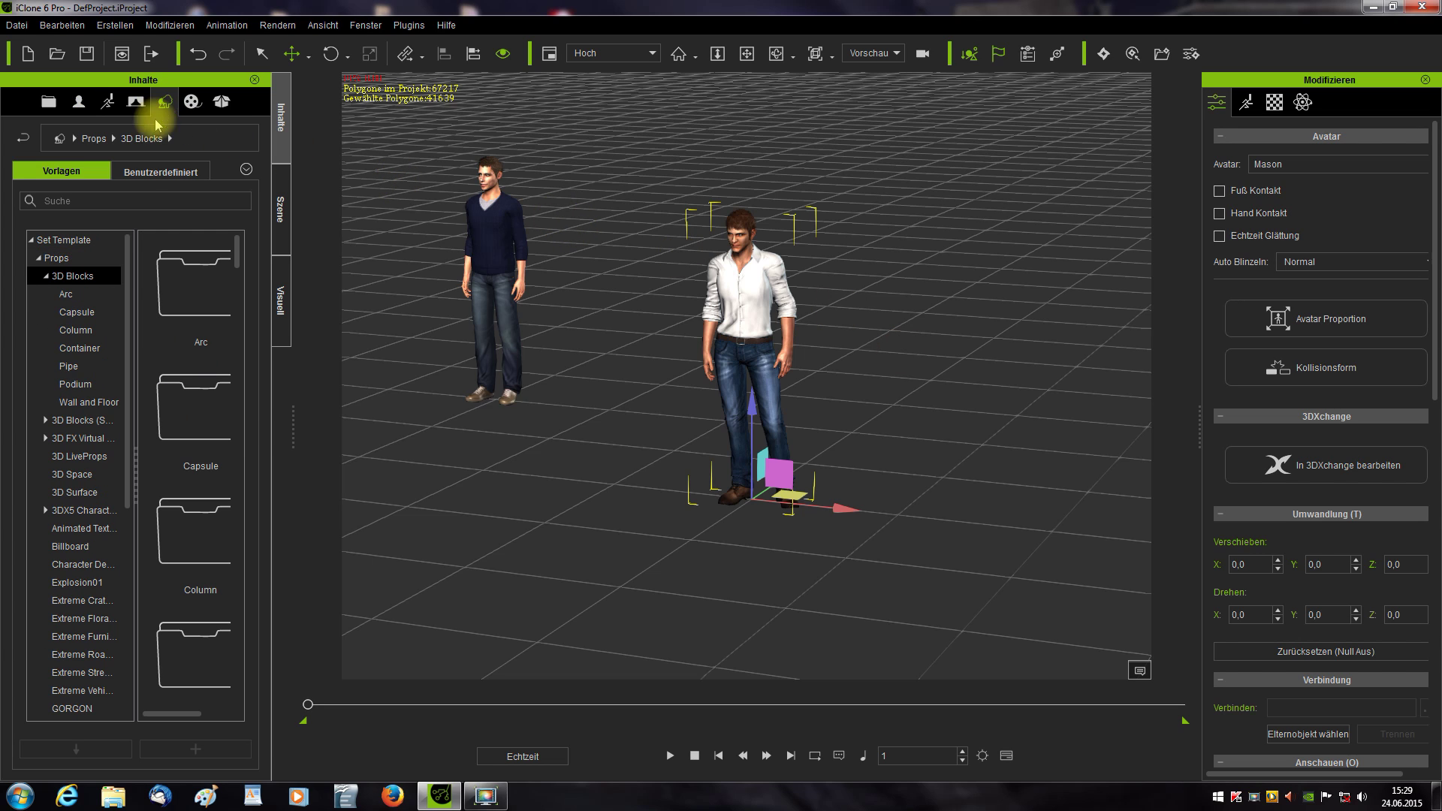
left_click(160, 171)
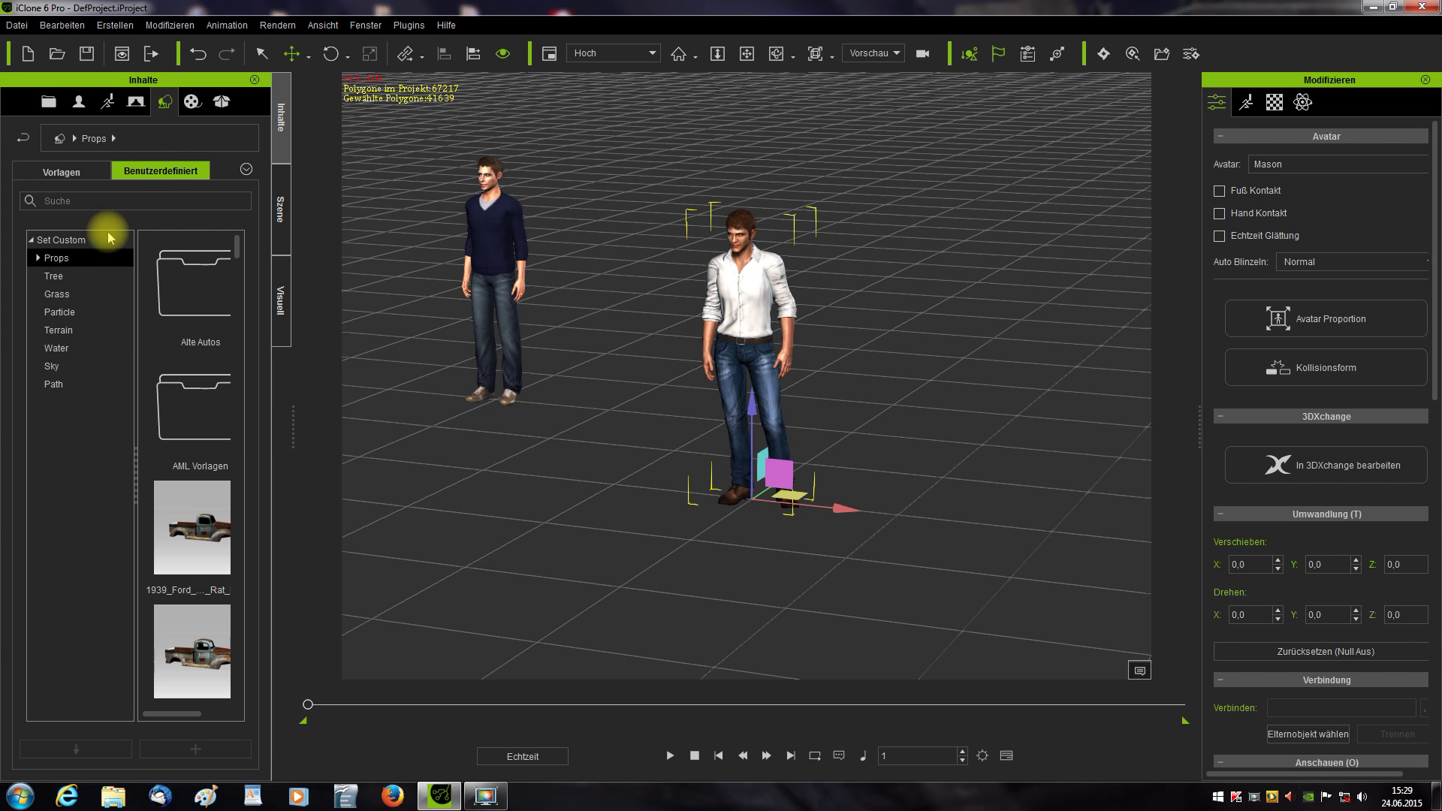
mouse_move(238, 248)
left_mouse_down()
mouse_move(238, 321)
mouse_move(238, 238)
left_mouse_up()
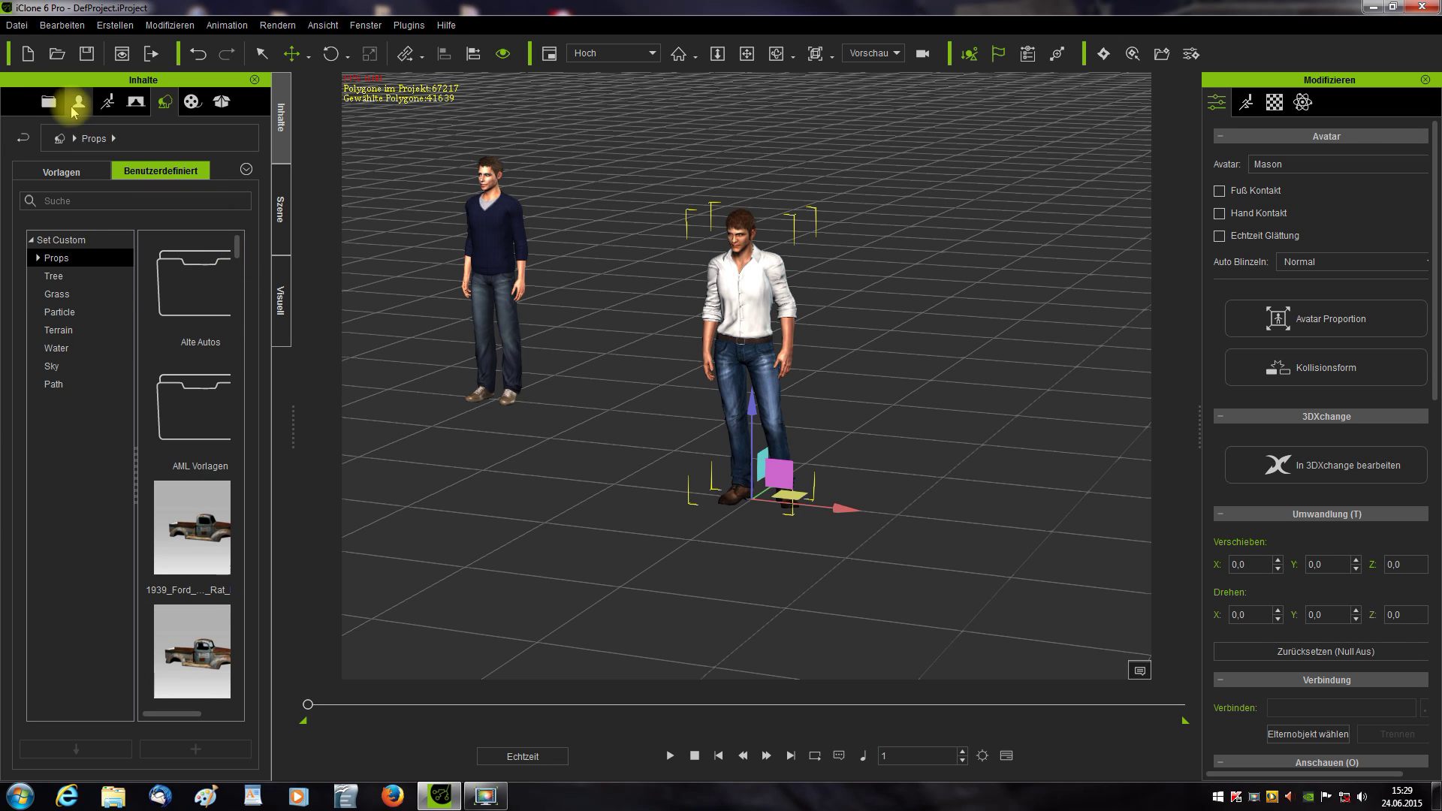
left_click(76, 109)
left_click(150, 169)
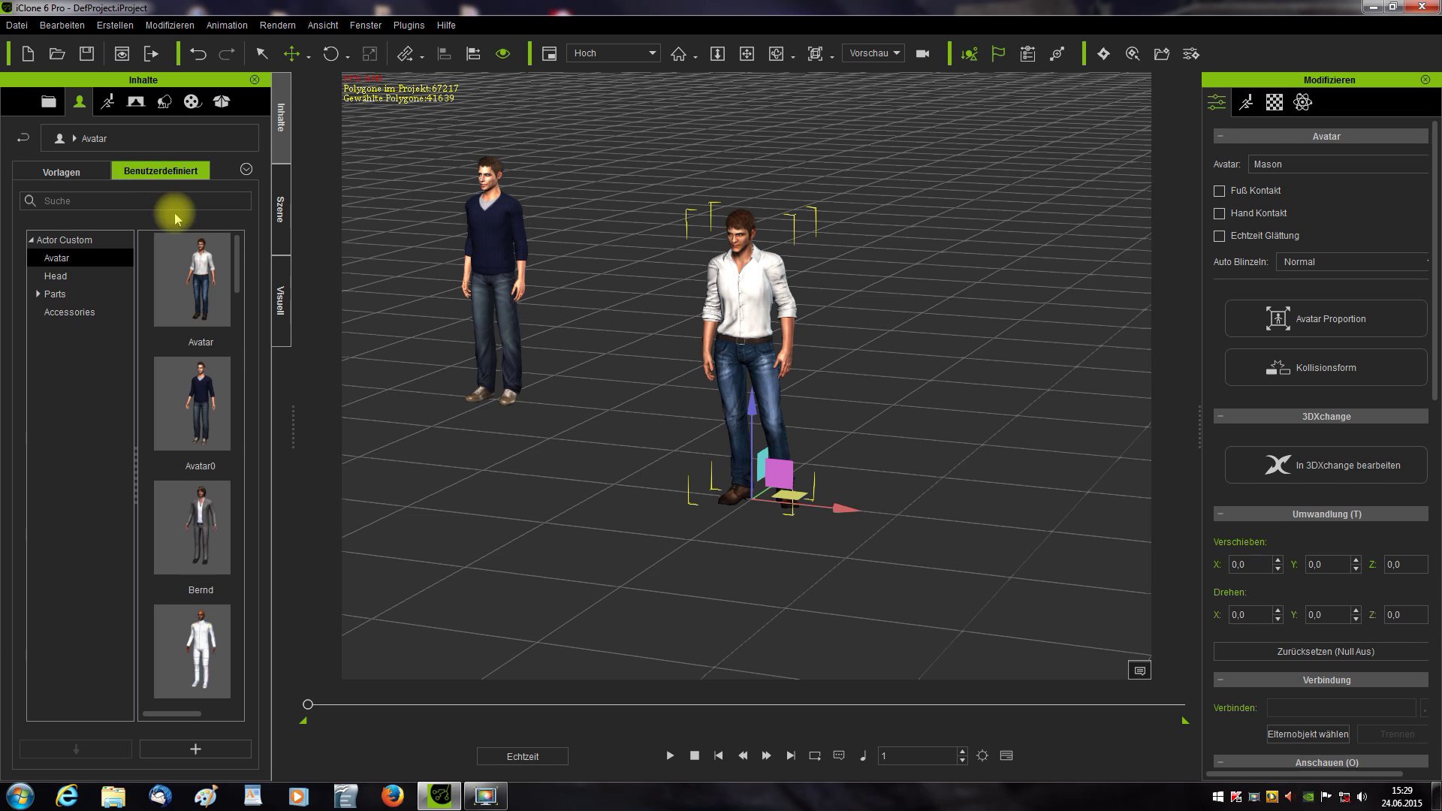
mouse_move(238, 278)
left_mouse_down()
mouse_move(238, 409)
mouse_move(237, 258)
left_mouse_up()
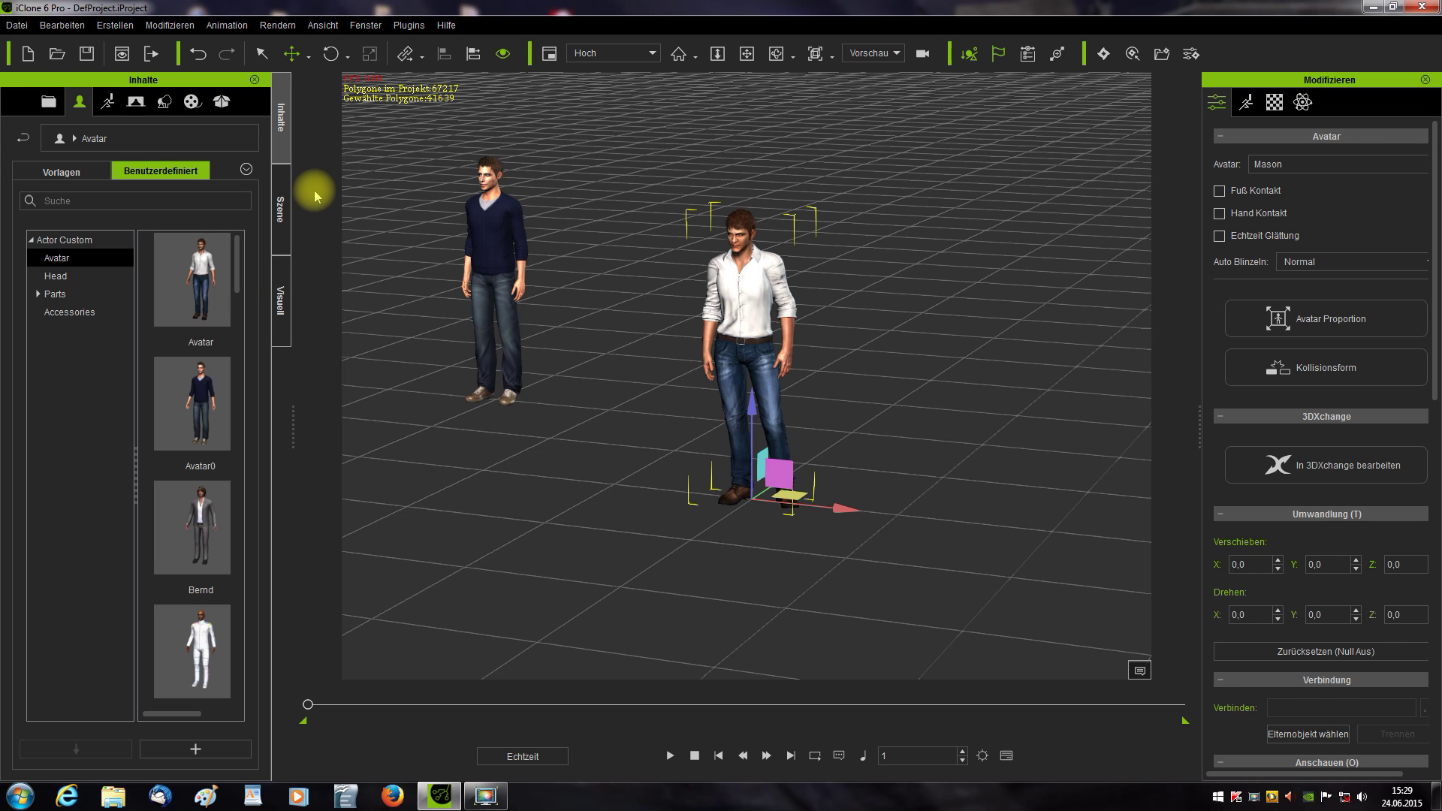
Check the iClone 6 Project folder for existing projects and dismiss the file dialog.
left_click(57, 54)
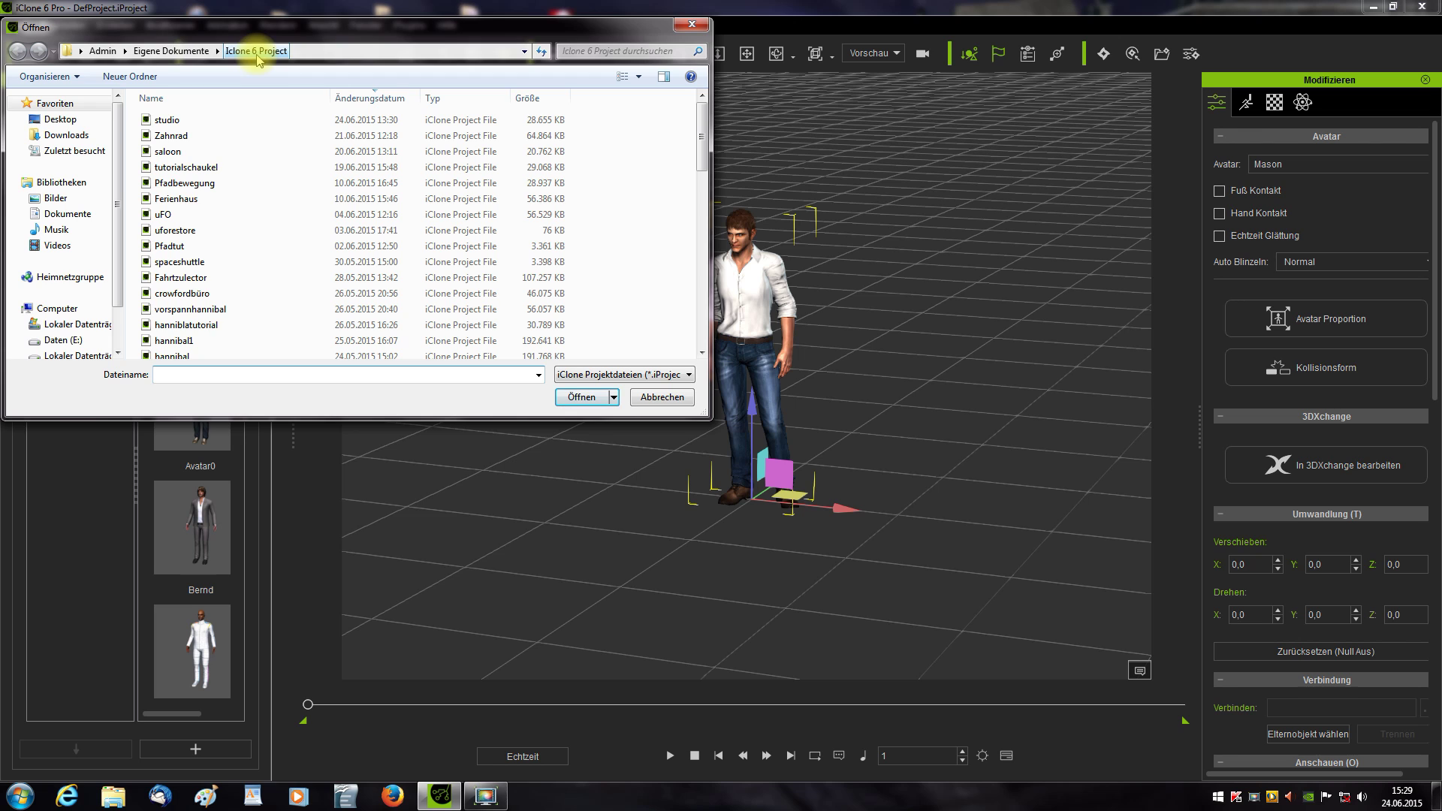
left_click(692, 25)
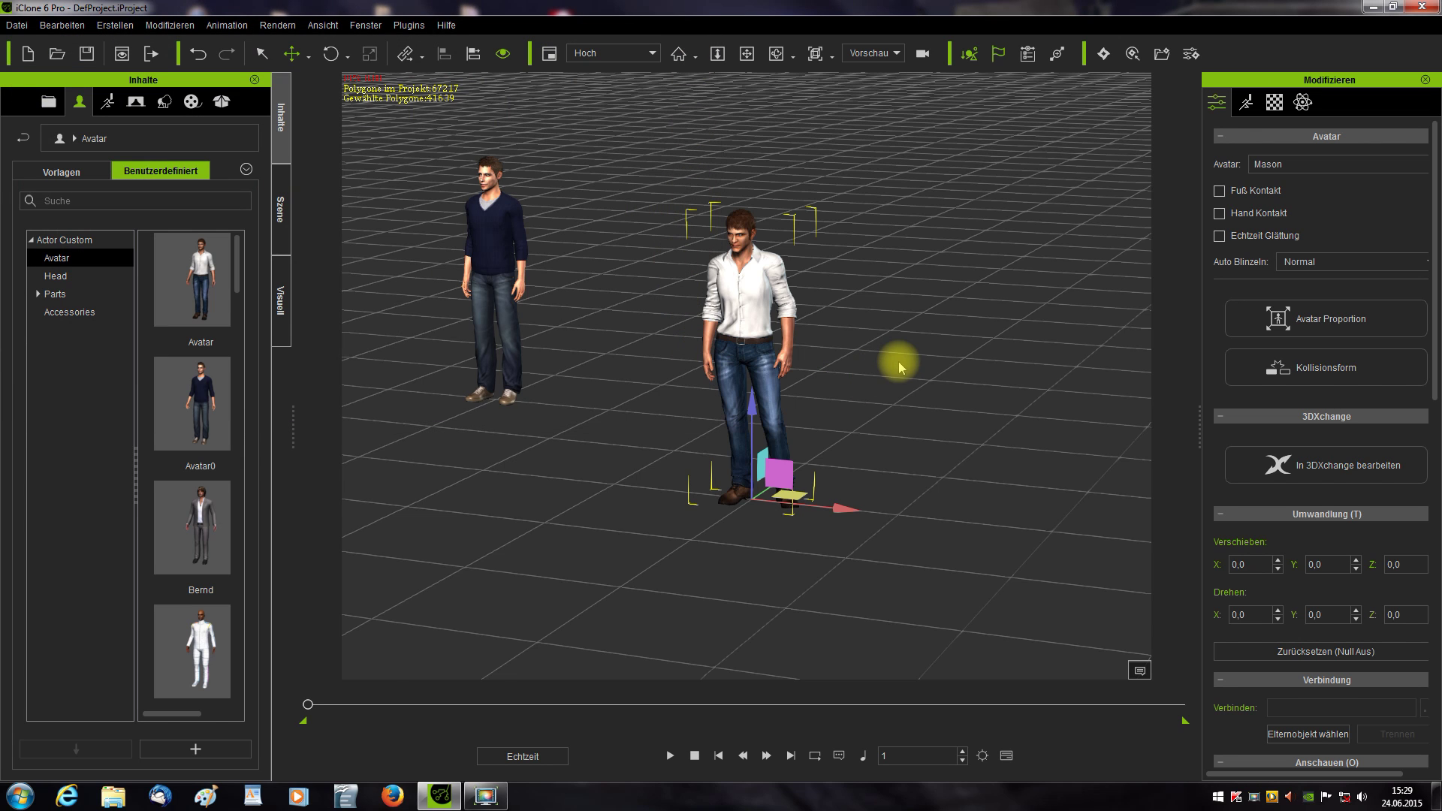
Start a new, empty project in place of the current scene with the two avatars.
scroll(899, 361, "down", 2)
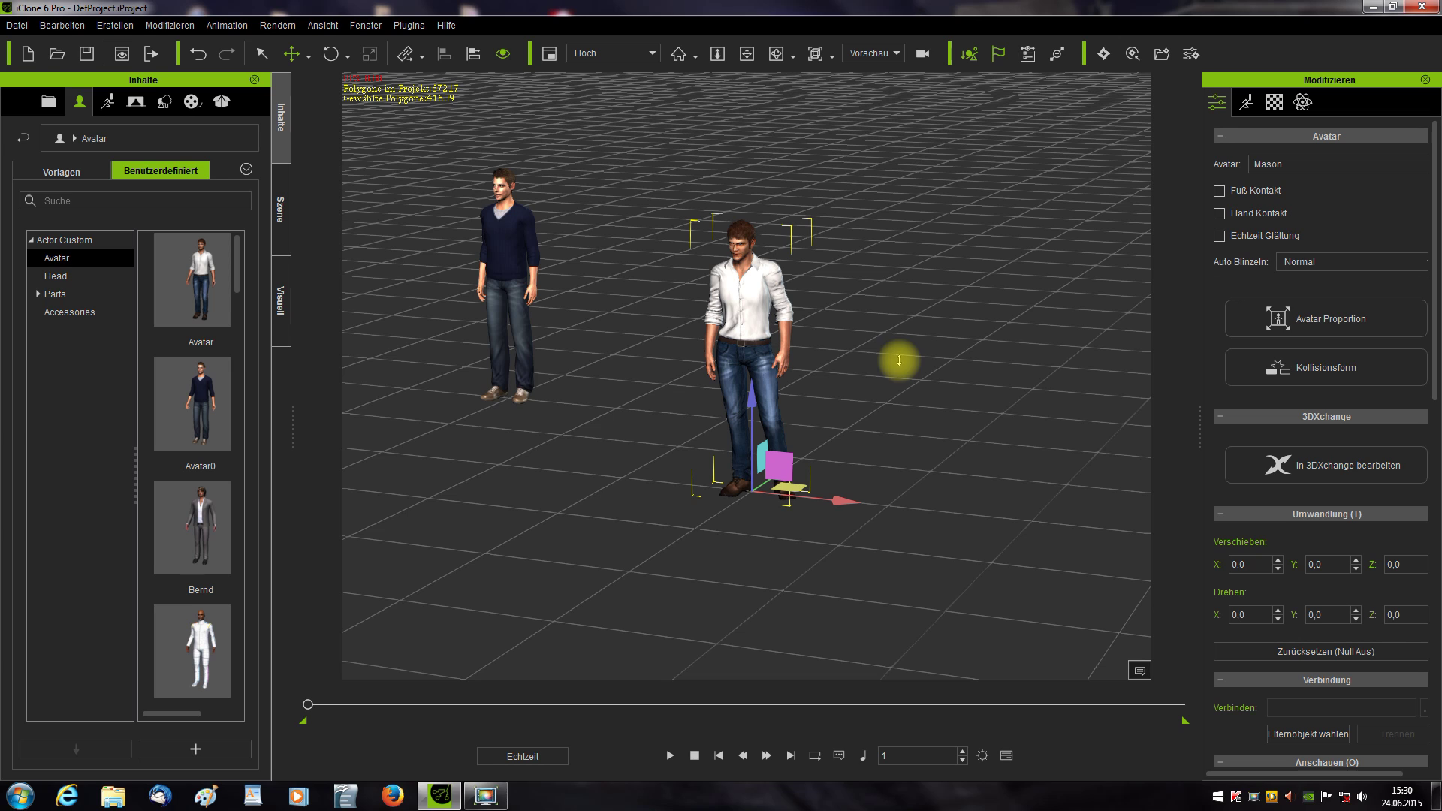
left_click(28, 54)
left_click(775, 435)
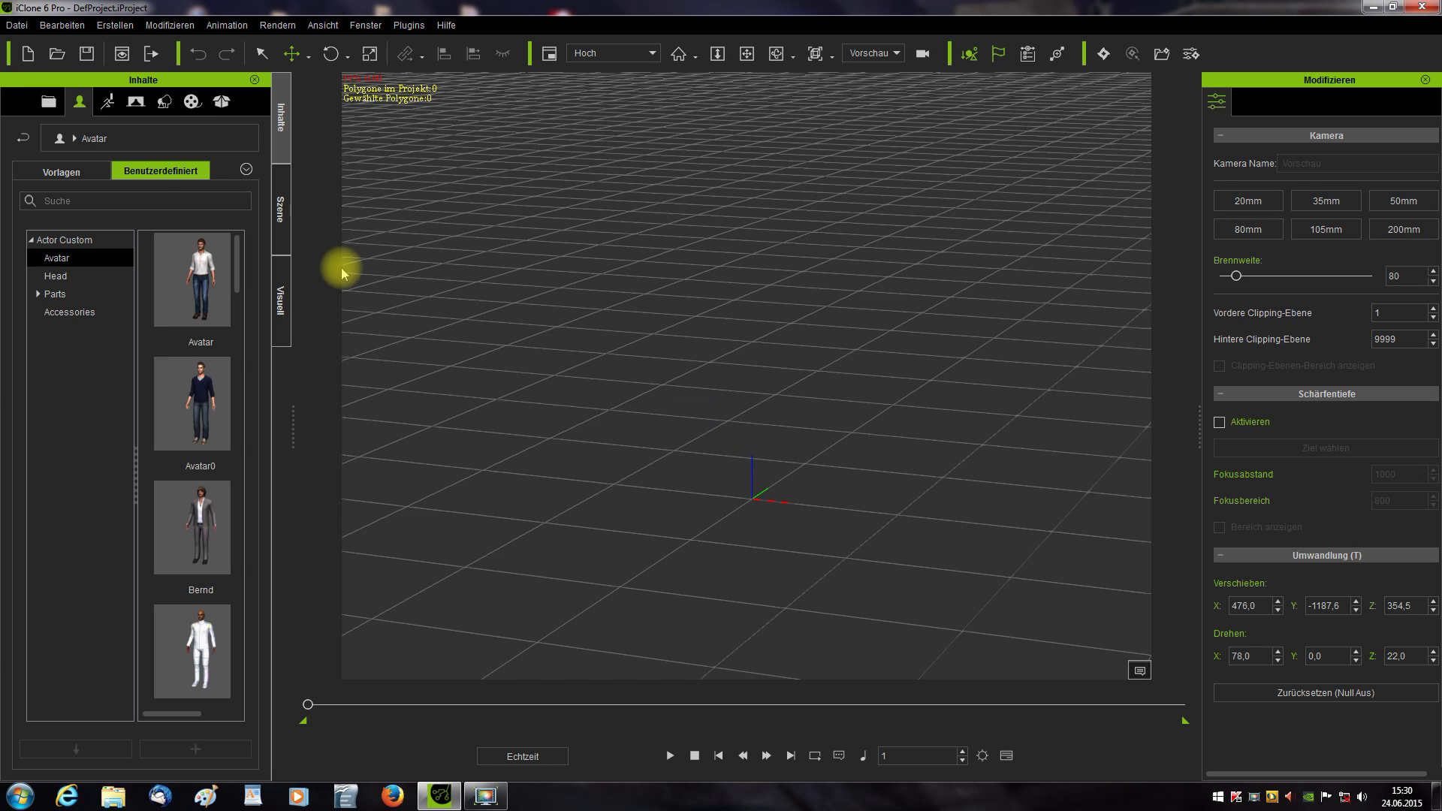
Load the Mason avatar from the 01_G6 Character templates into the scene.
left_click(101, 172)
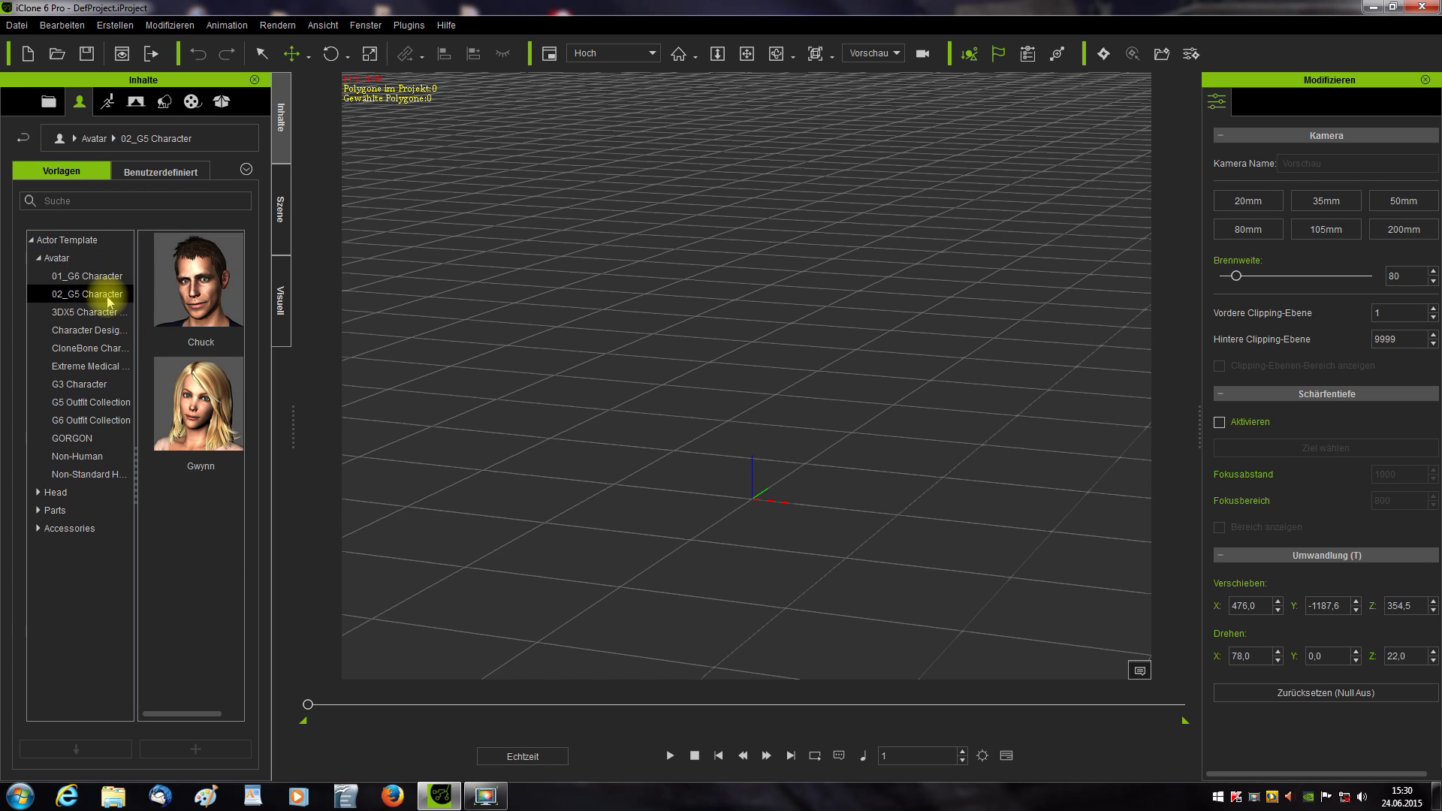
left_click(94, 277)
double_click(200, 406)
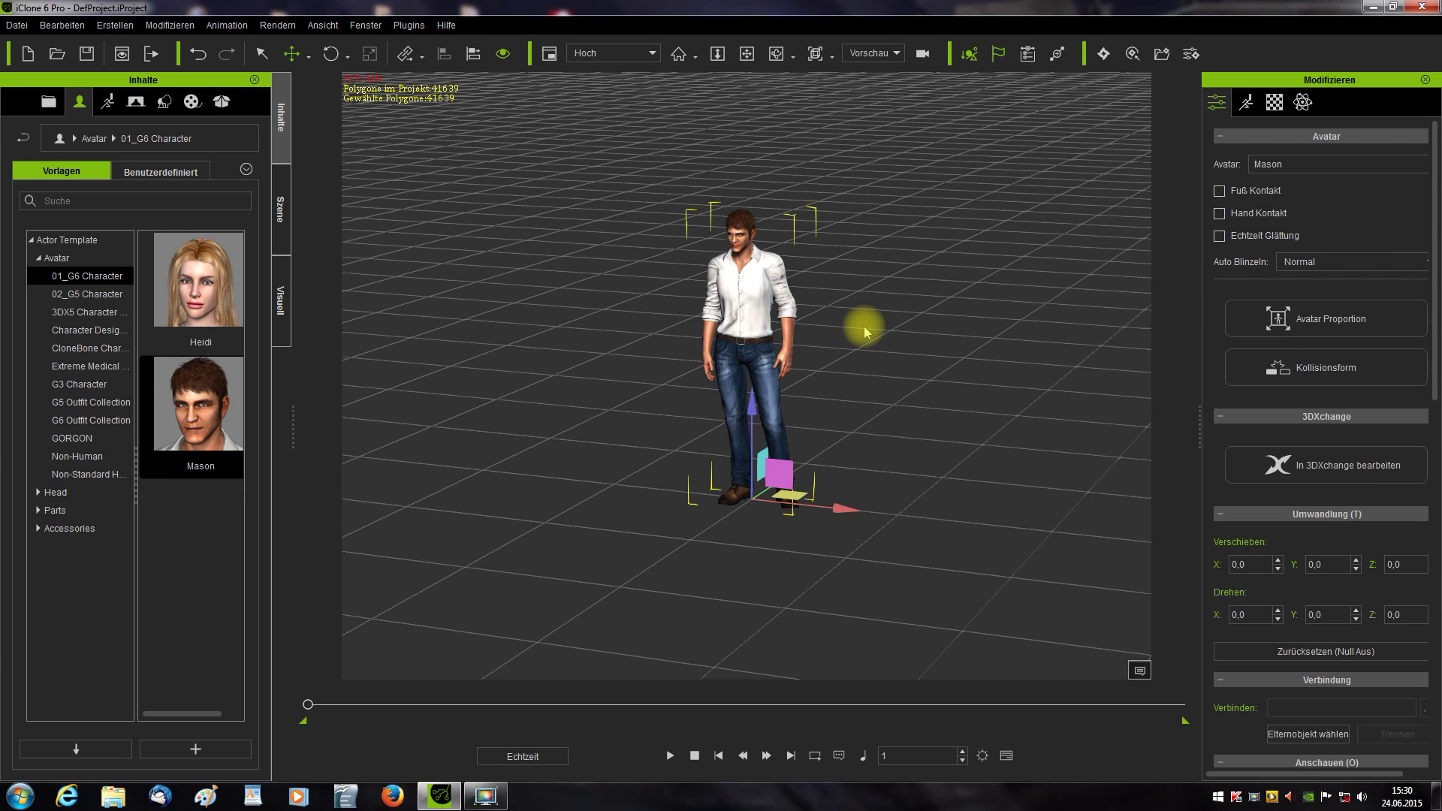
scroll(865, 330, "down", 2)
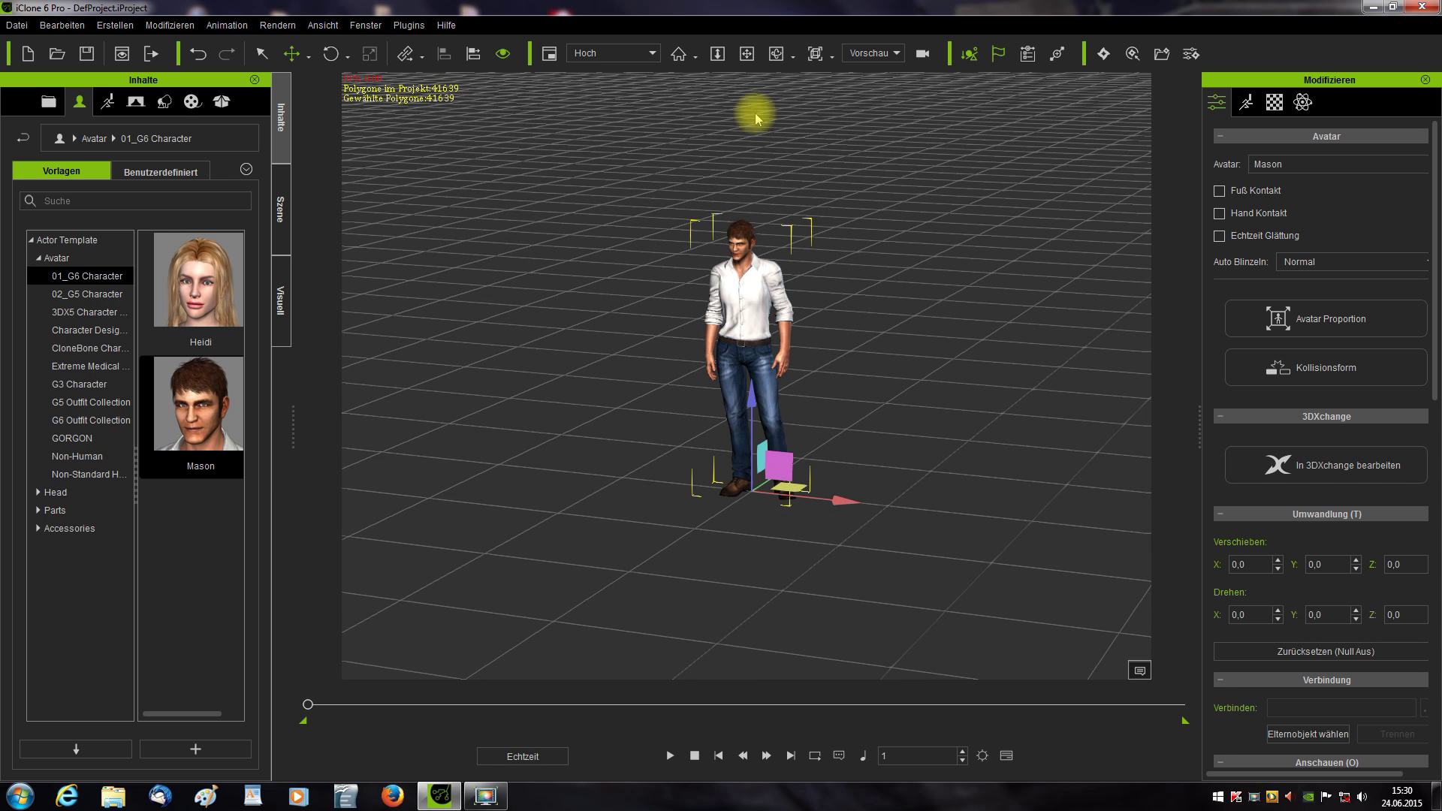
left_click(746, 53)
left_click_drag(654, 170, 728, 167)
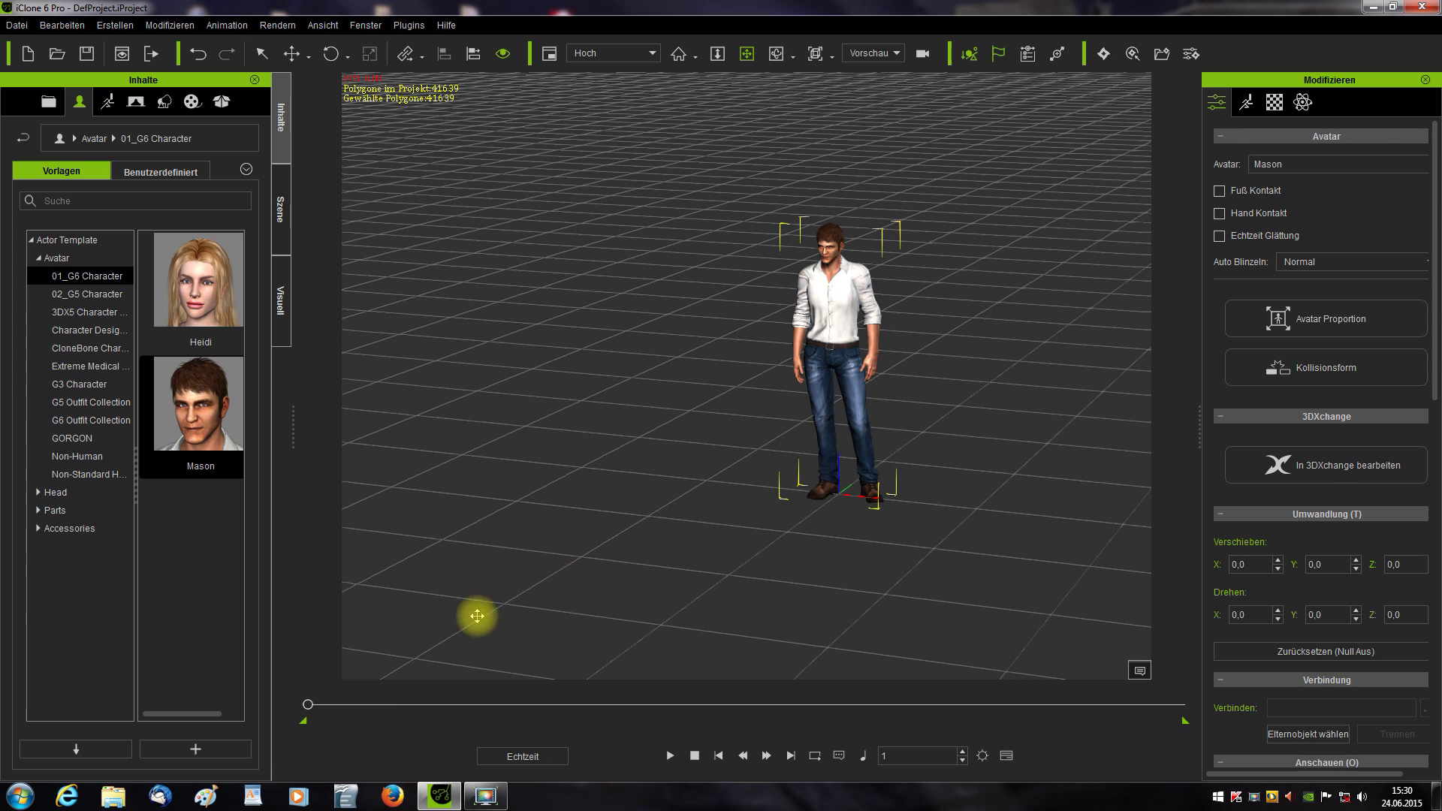
At frame 100, move Mason across the ground to about X 15.8, Y -238.3.
left_click(889, 757)
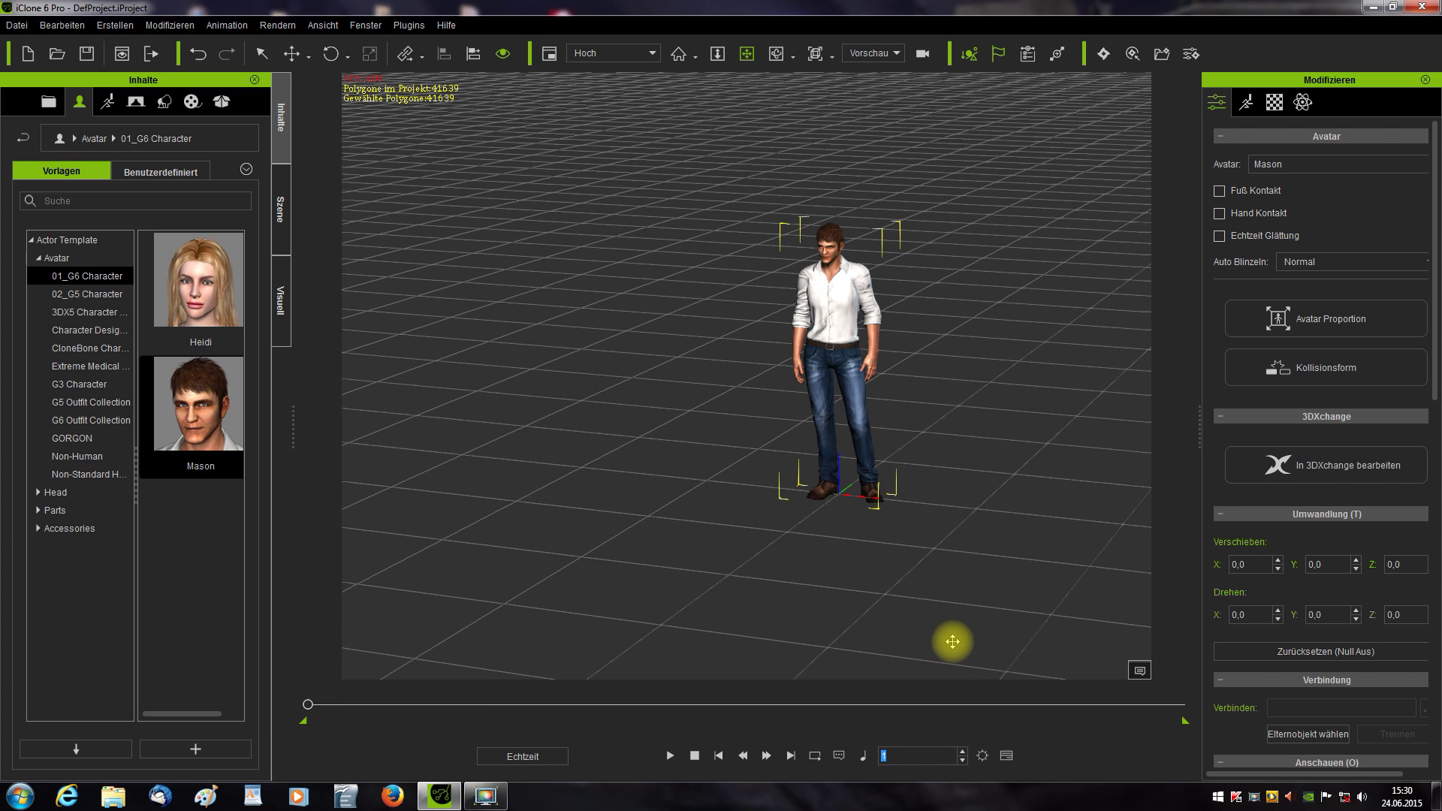
type("100")
key("Return")
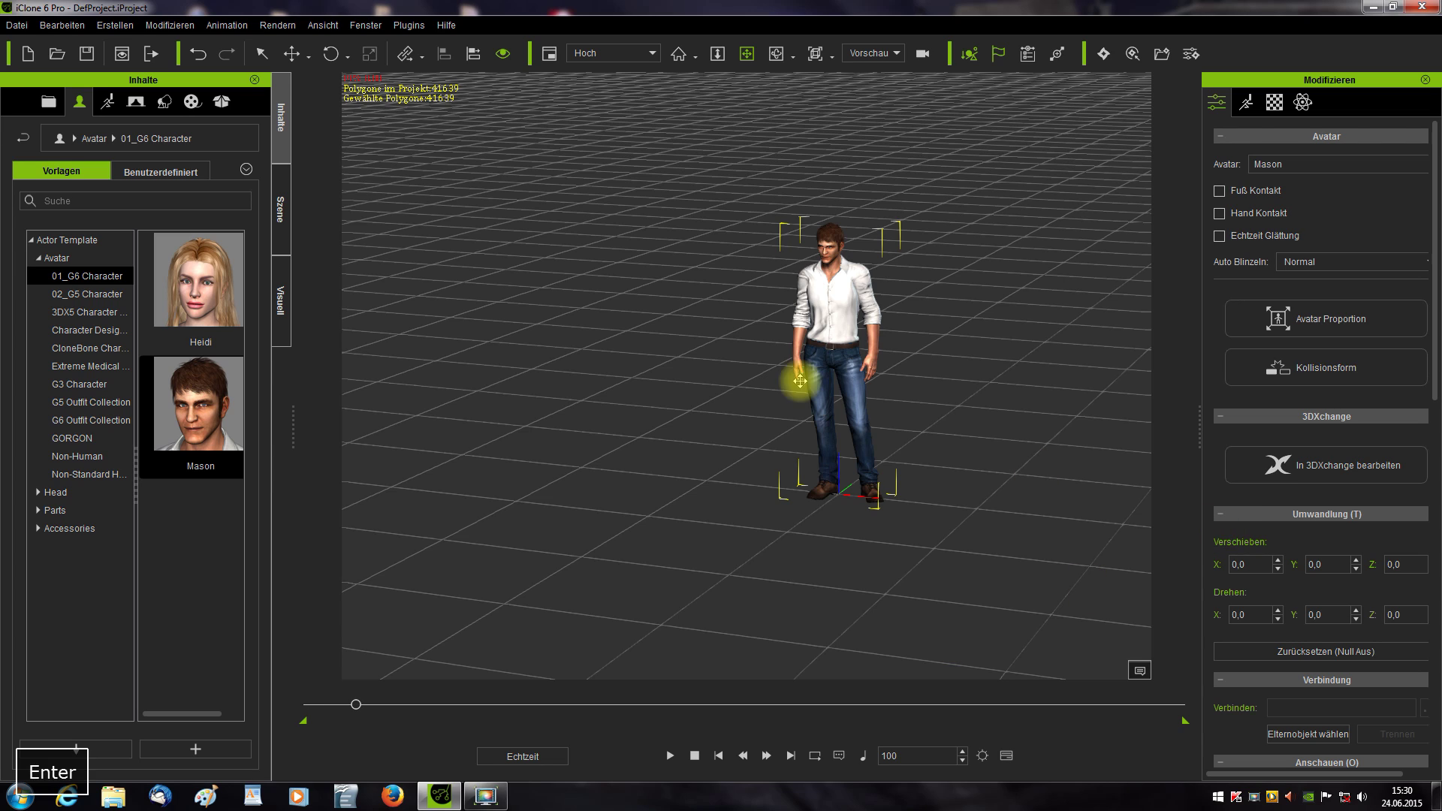
left_click(299, 66)
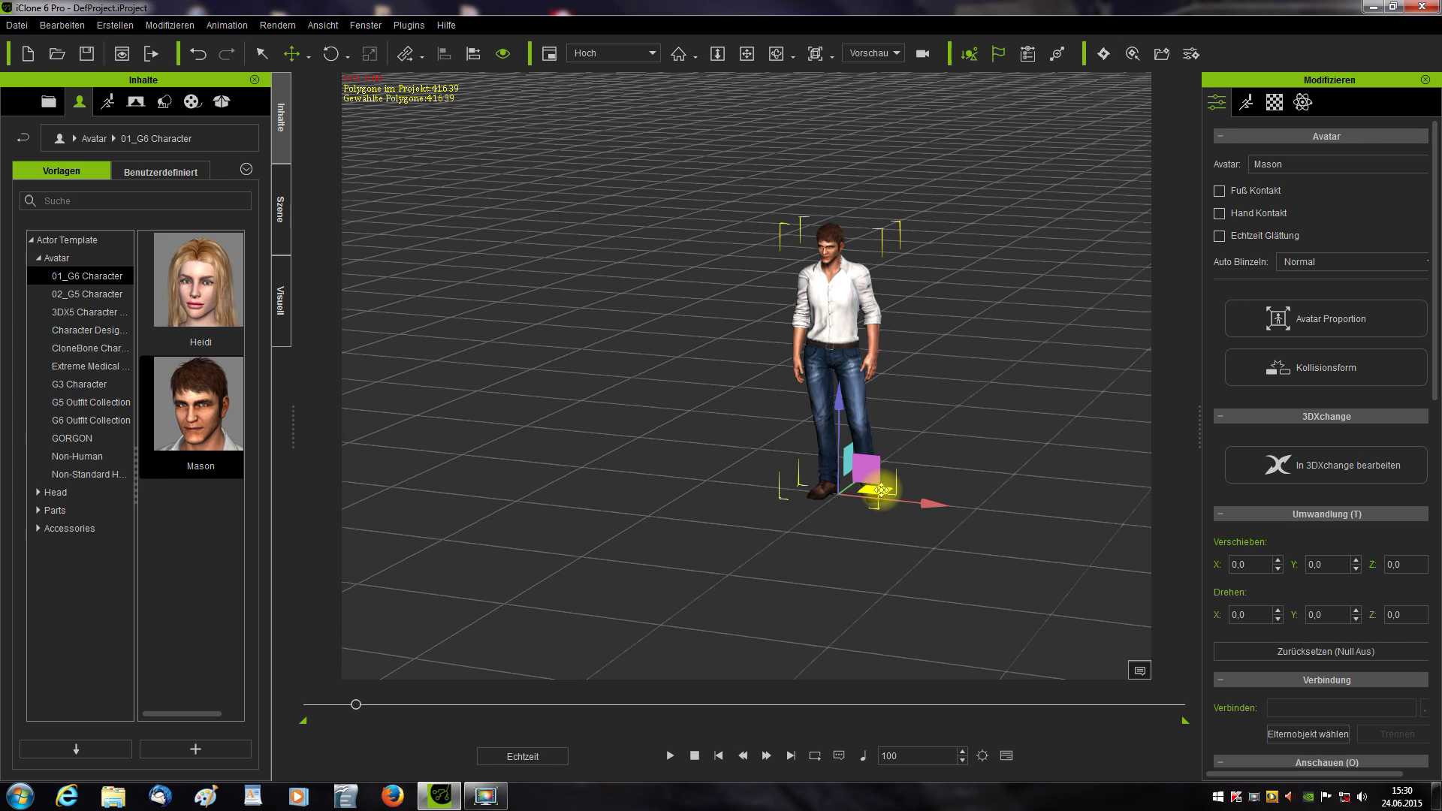
left_click_drag(881, 488, 766, 593)
At frame 200, move Mason across the ground to about X -223.6, Y -47.7.
left_click(910, 757)
type("2")
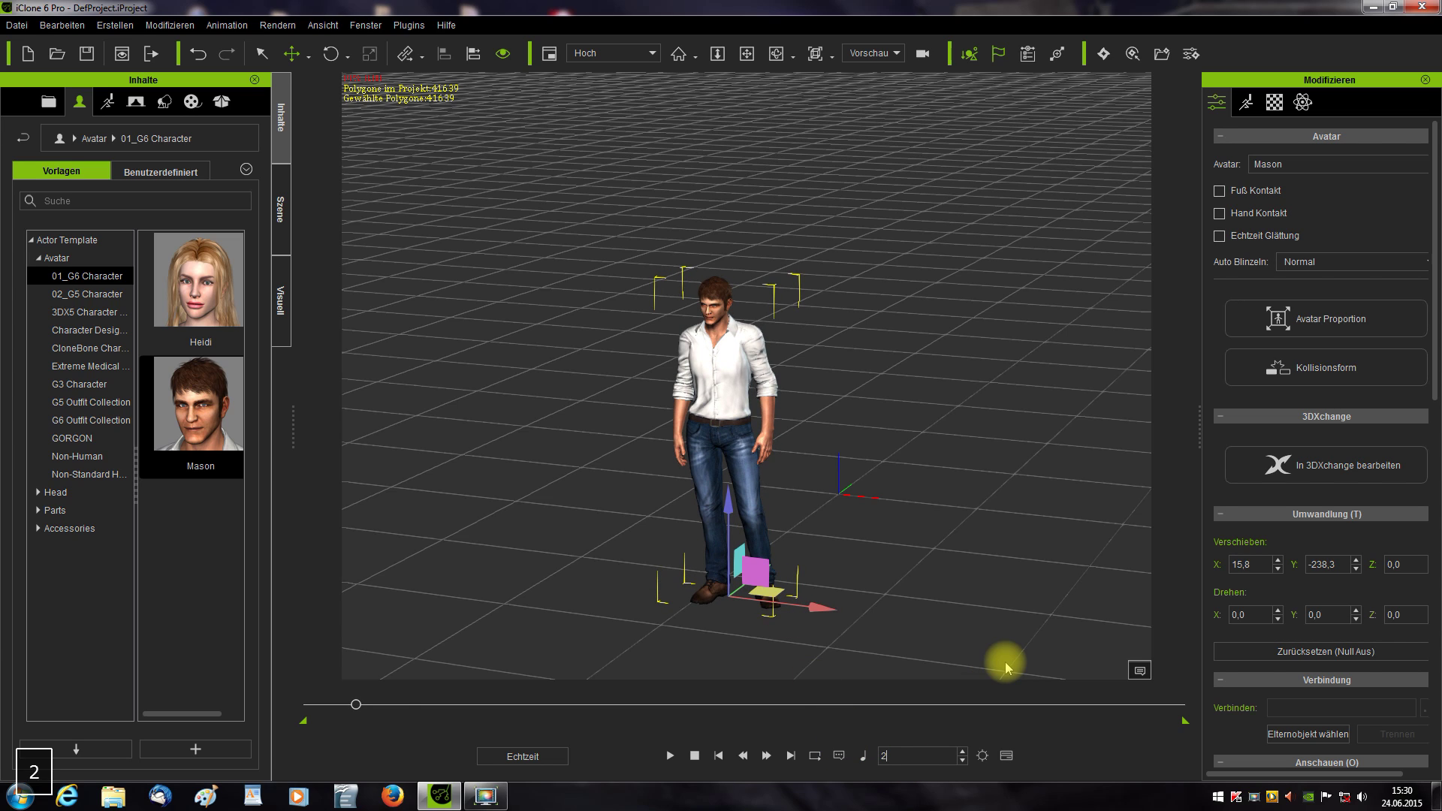
type("00")
key("Return")
left_click_drag(765, 590, 516, 465)
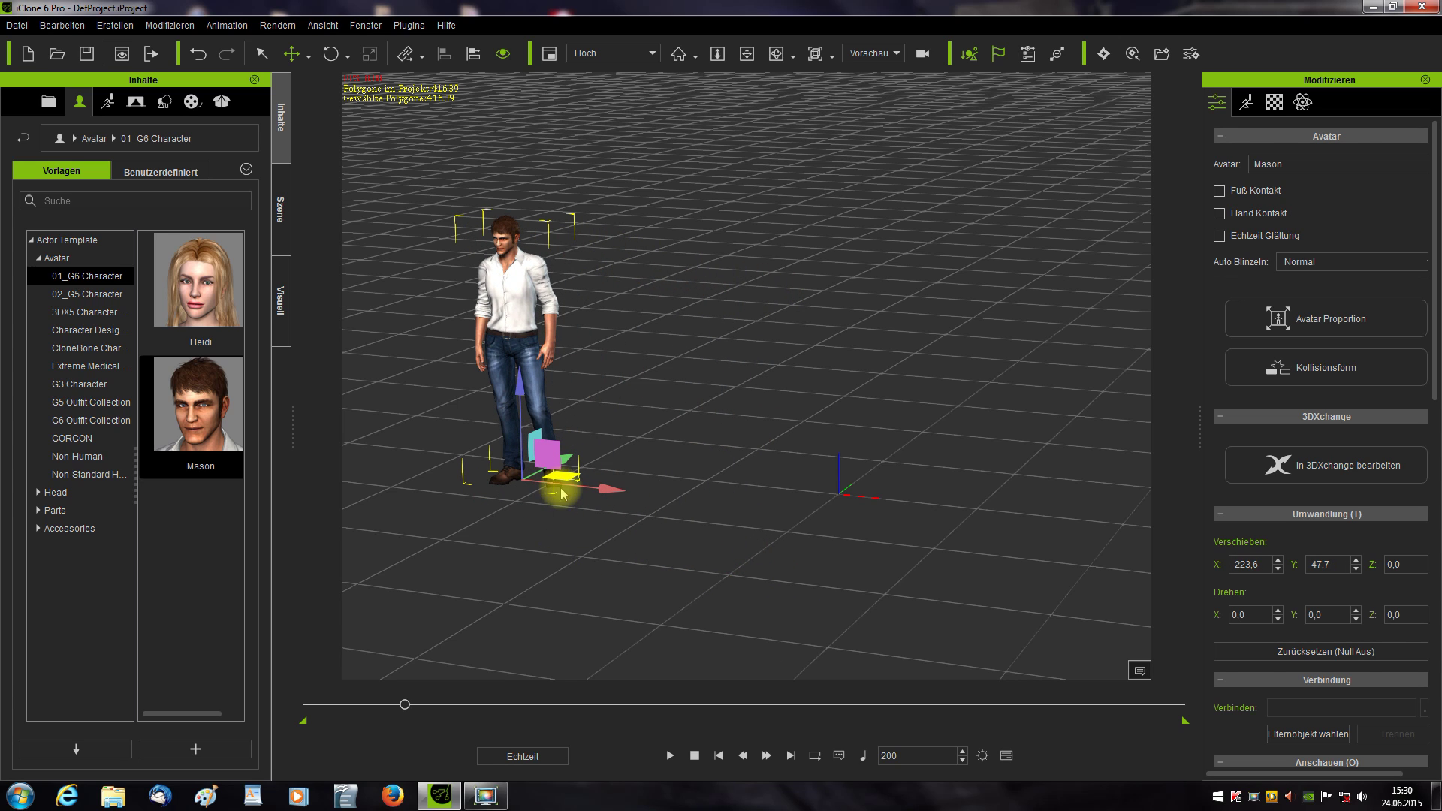
At frame 300, move Mason across the ground to about X -317.8, Y 377.5.
double_click(898, 760)
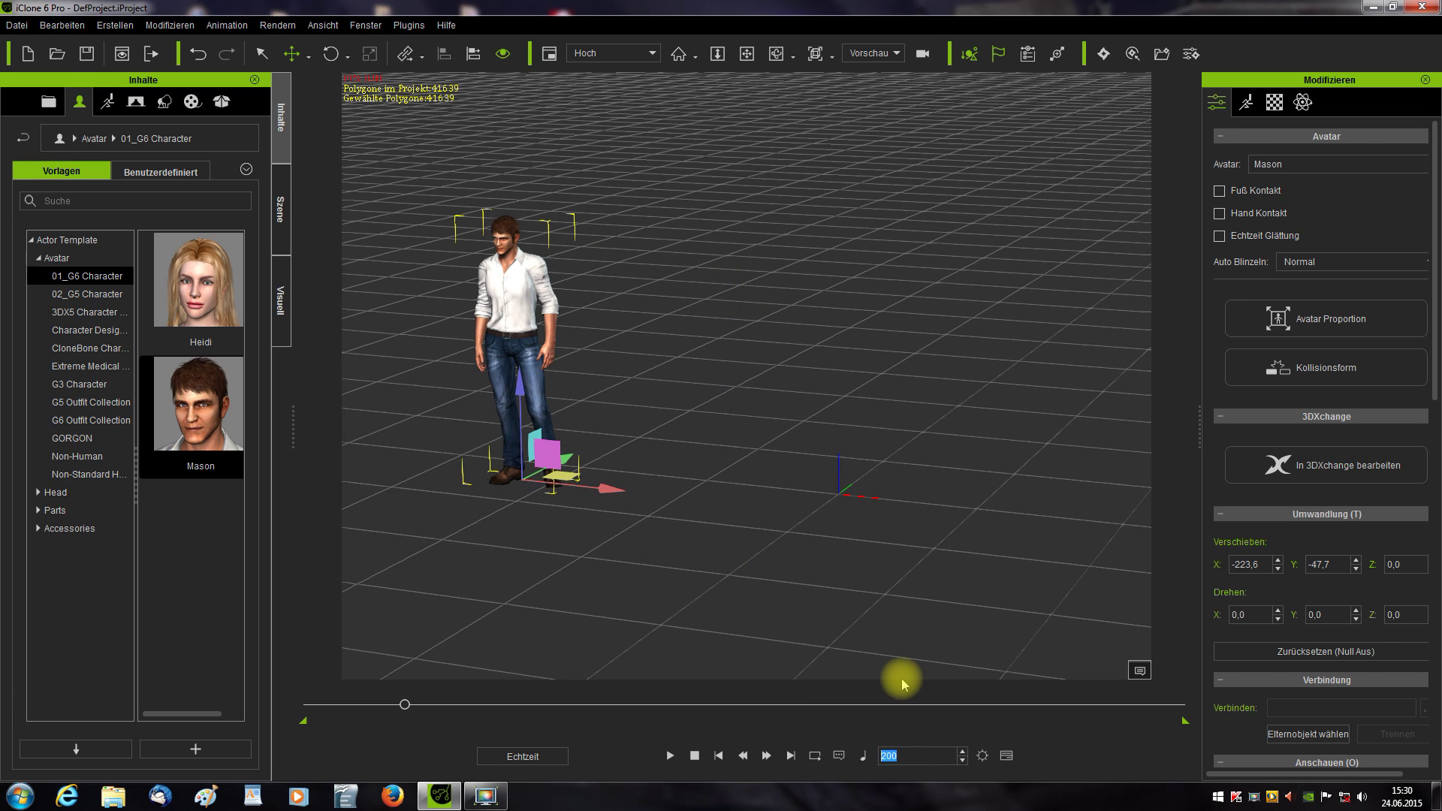
type("300")
key("Return")
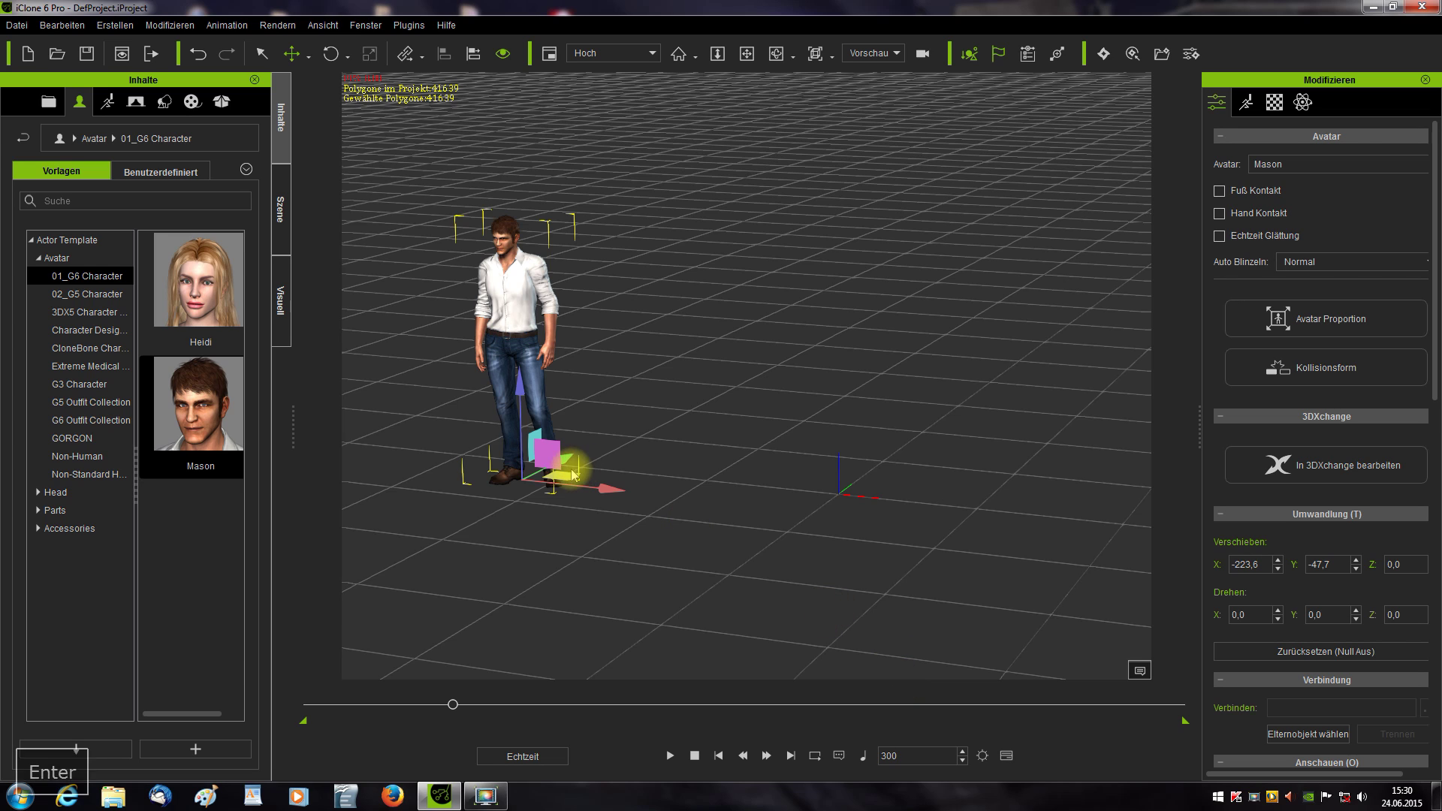
left_click_drag(566, 476, 675, 361)
At frame 400, move Mason across the ground to about X -117.0, Y 326.3.
left_click(912, 751)
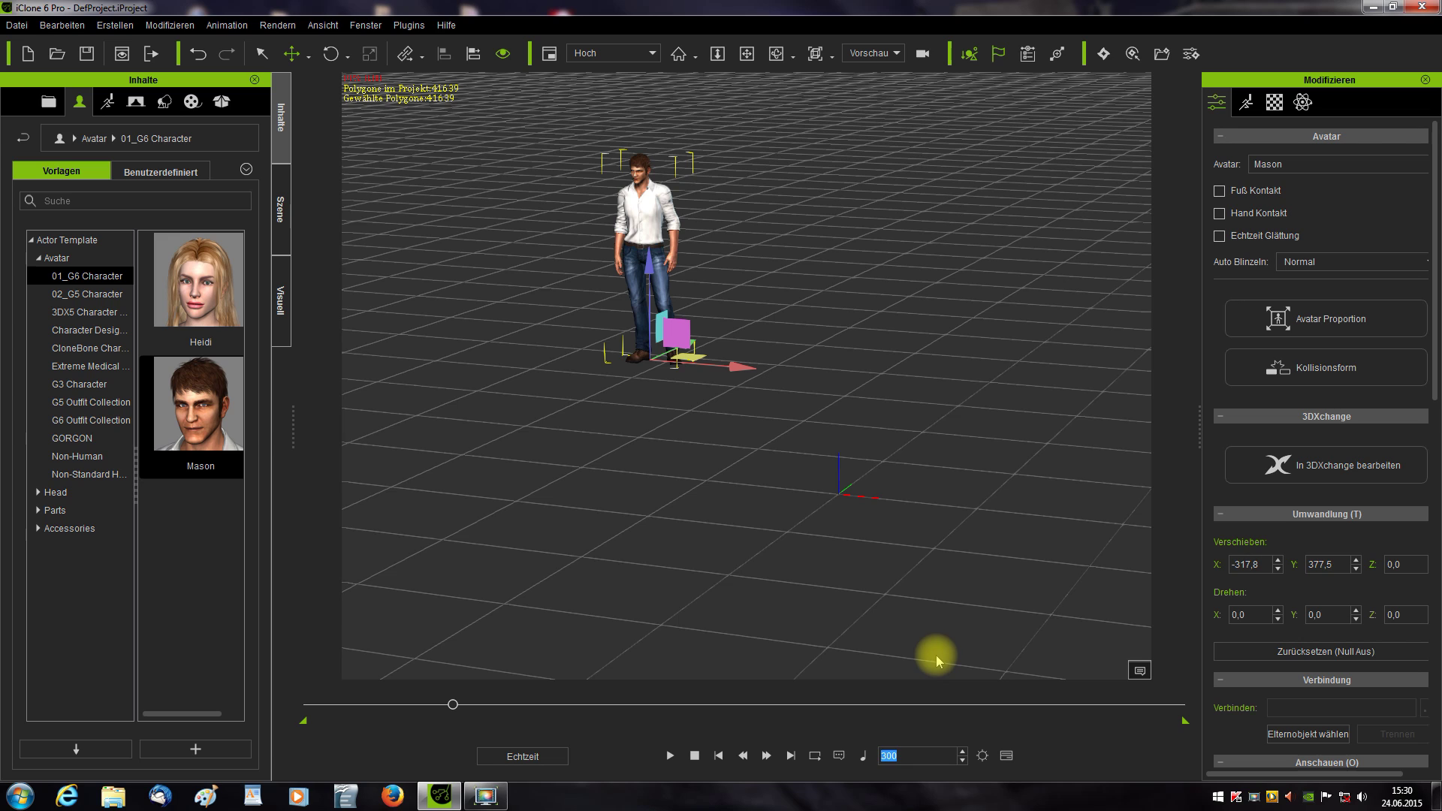
key("BackSpace")
key("BackSpace")
key("BackSpace")
type("400")
key("Return")
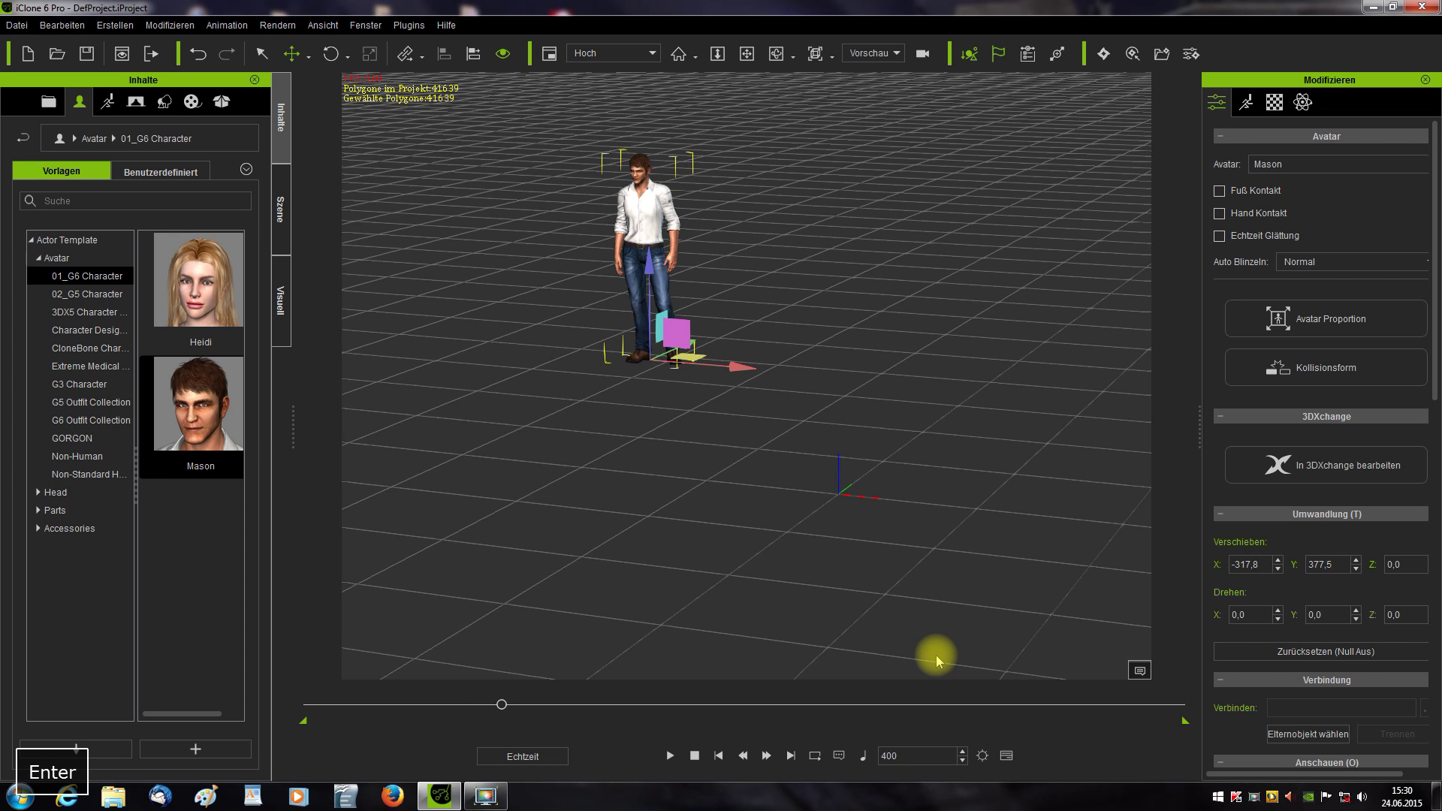
left_click_drag(686, 354, 871, 385)
At frame 500, move Mason across the ground to about X 49.3, Y 1.6.
left_click_drag(907, 753, 862, 755)
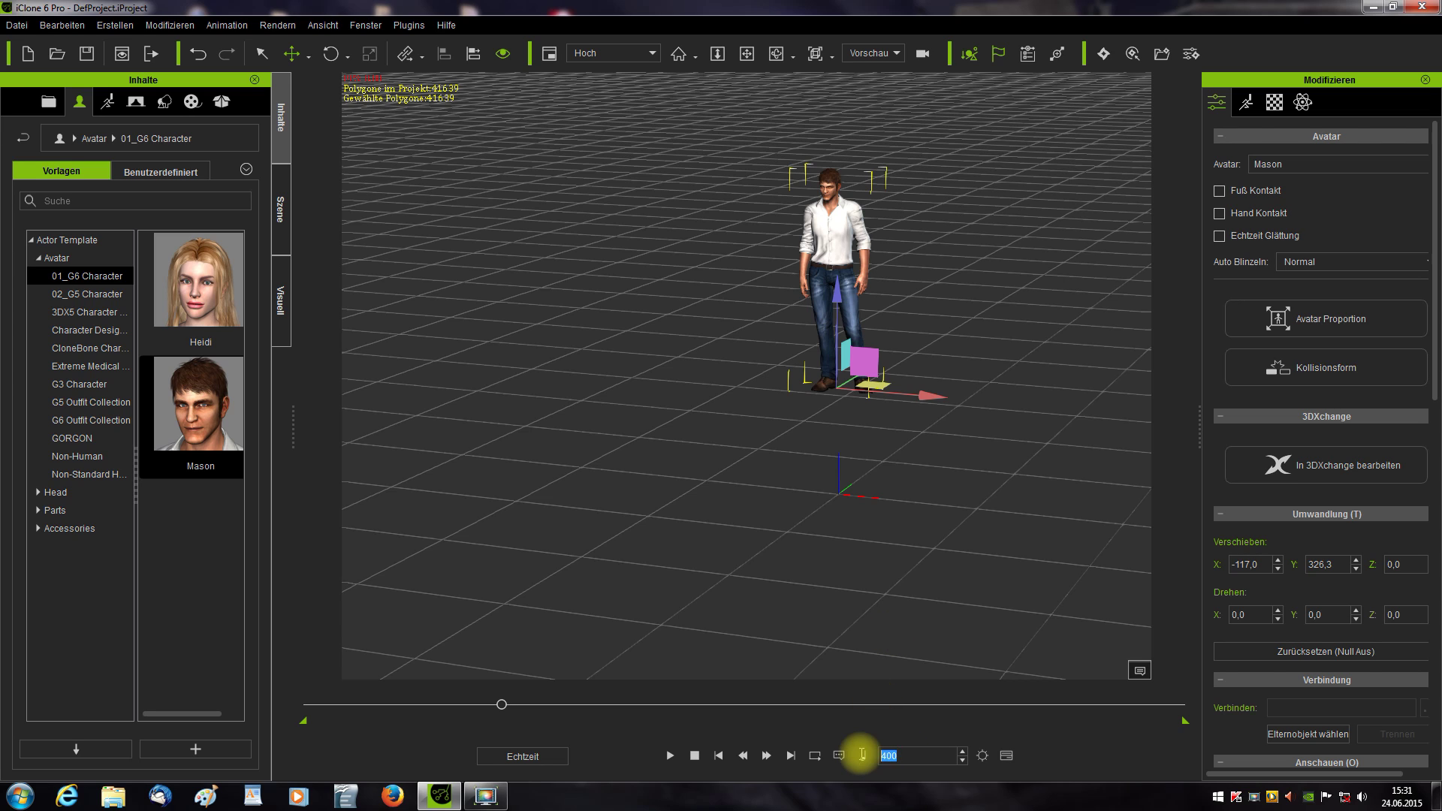
type("500")
key("Return")
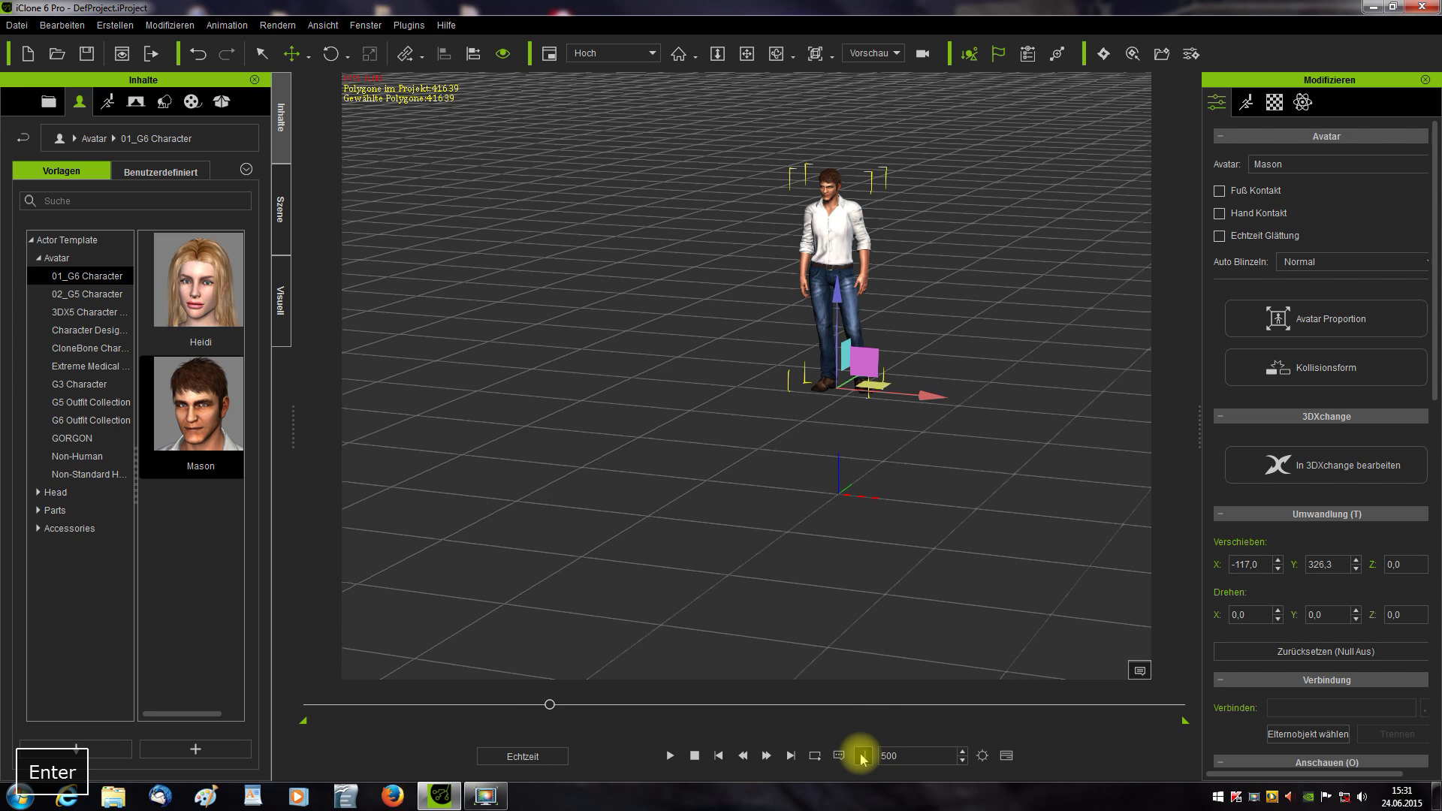
left_click_drag(881, 385, 959, 506)
At frame 600, move Mason across the ground to about X 89.2, Y -260.0.
double_click(894, 754)
type("600")
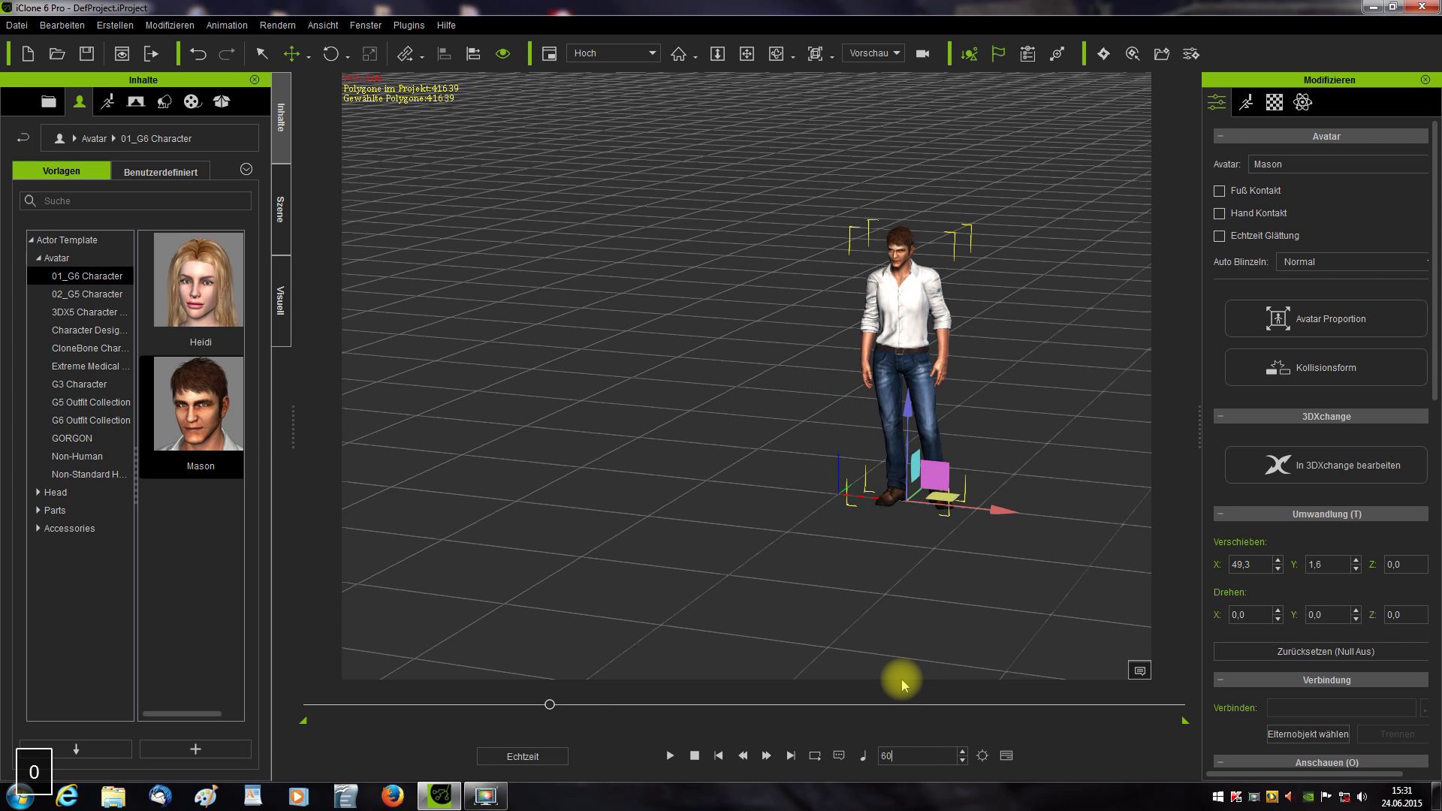
key("Return")
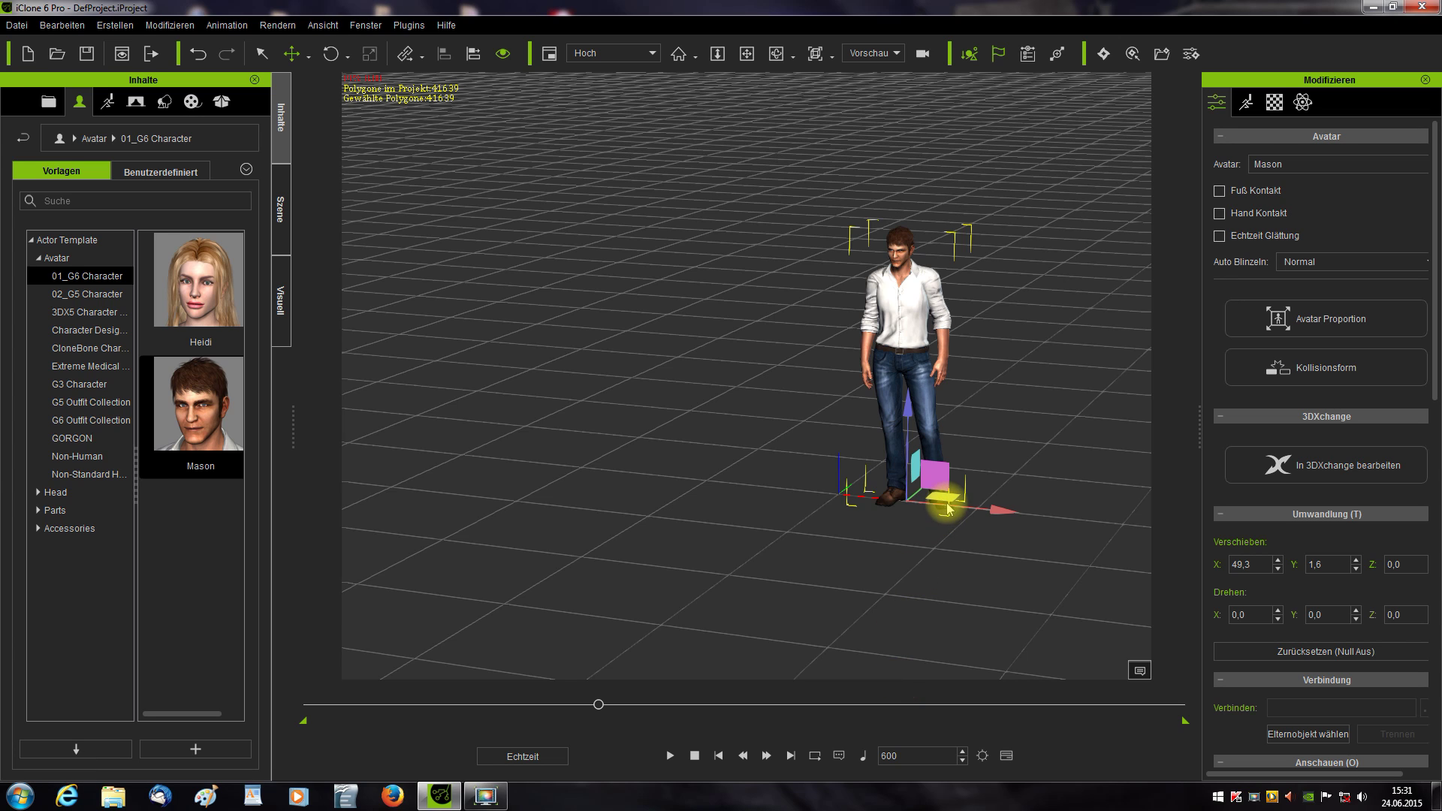
left_click_drag(946, 499, 924, 615)
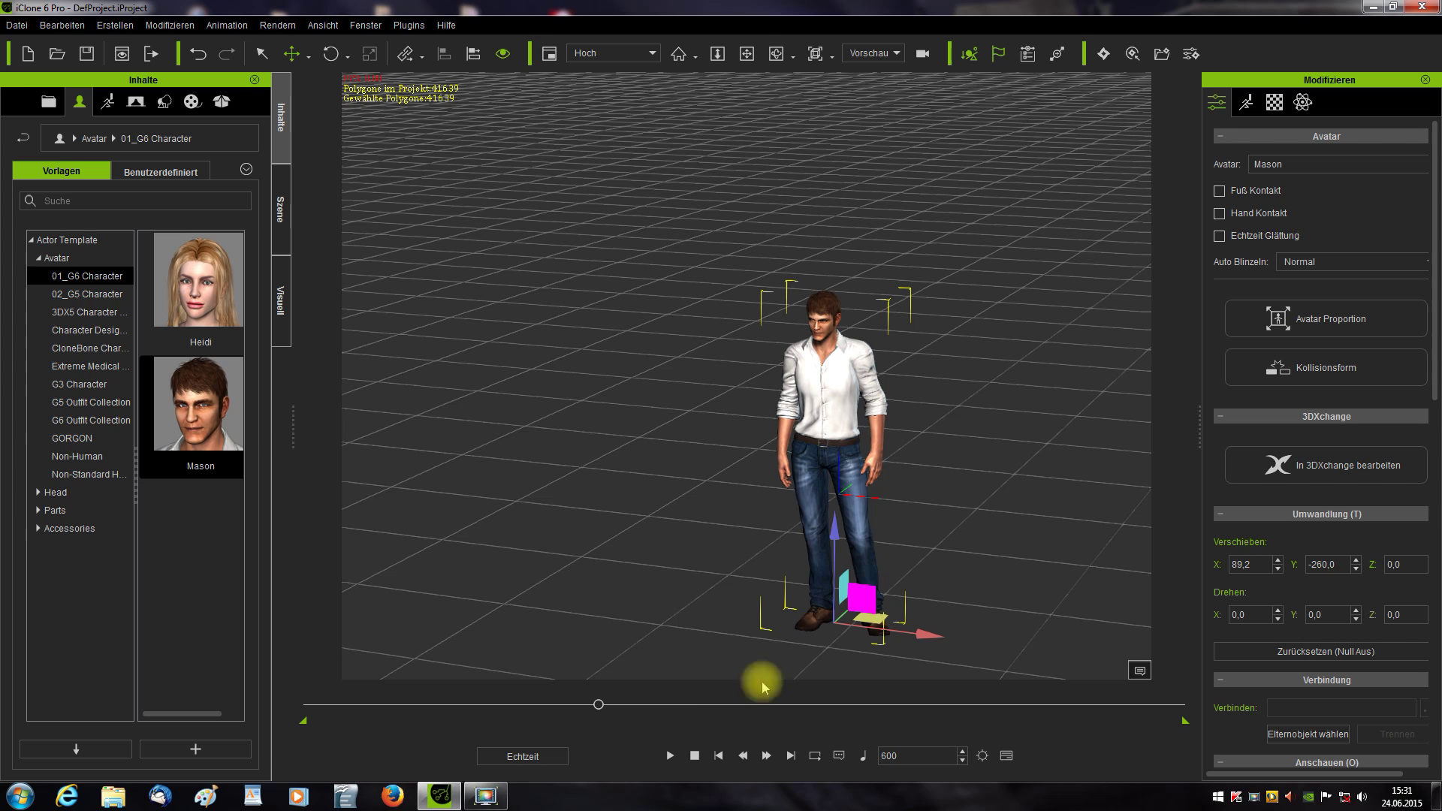
Return the animation to frame 1 and open the timeline (Zeitleiste), fitted to the window.
left_click(694, 755)
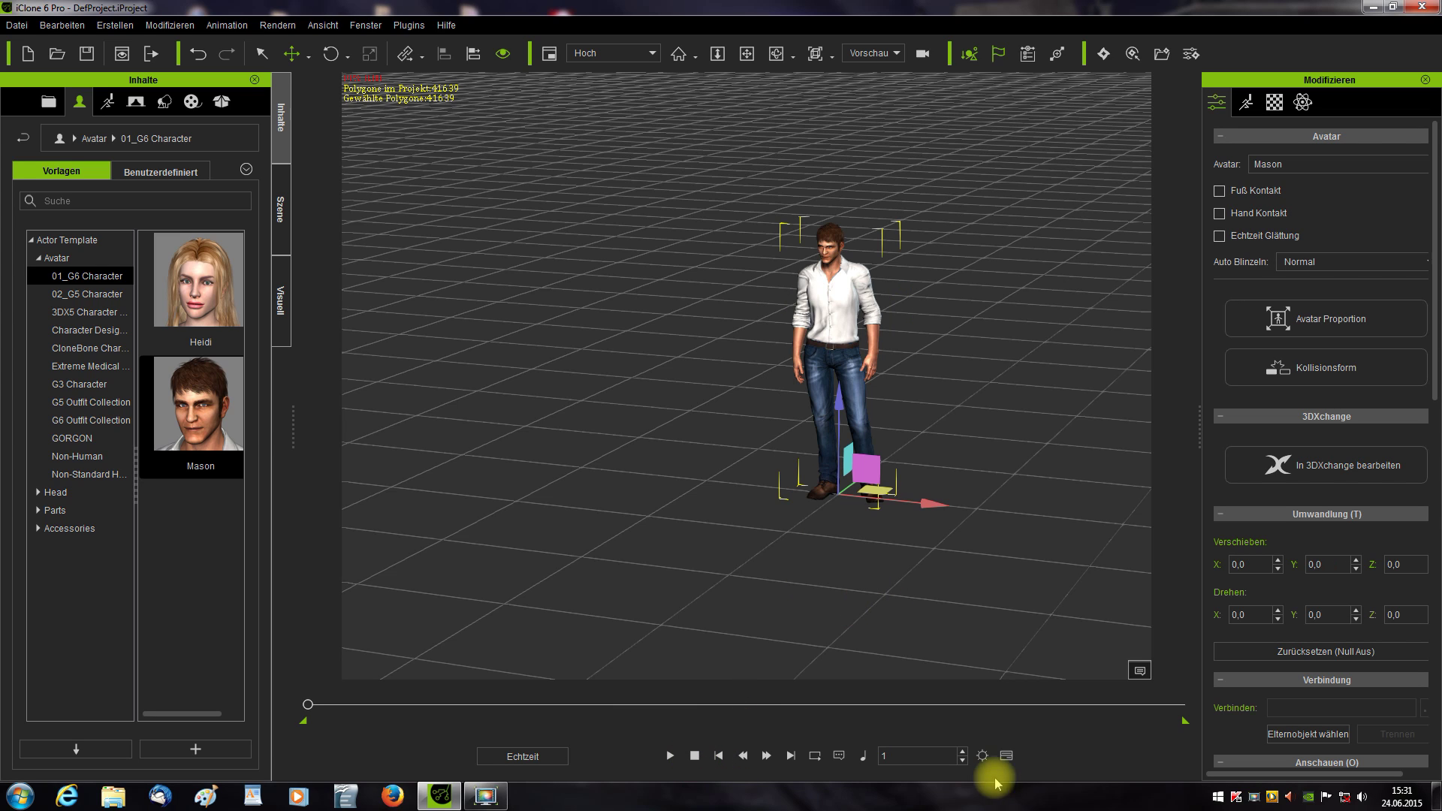
left_click(1007, 755)
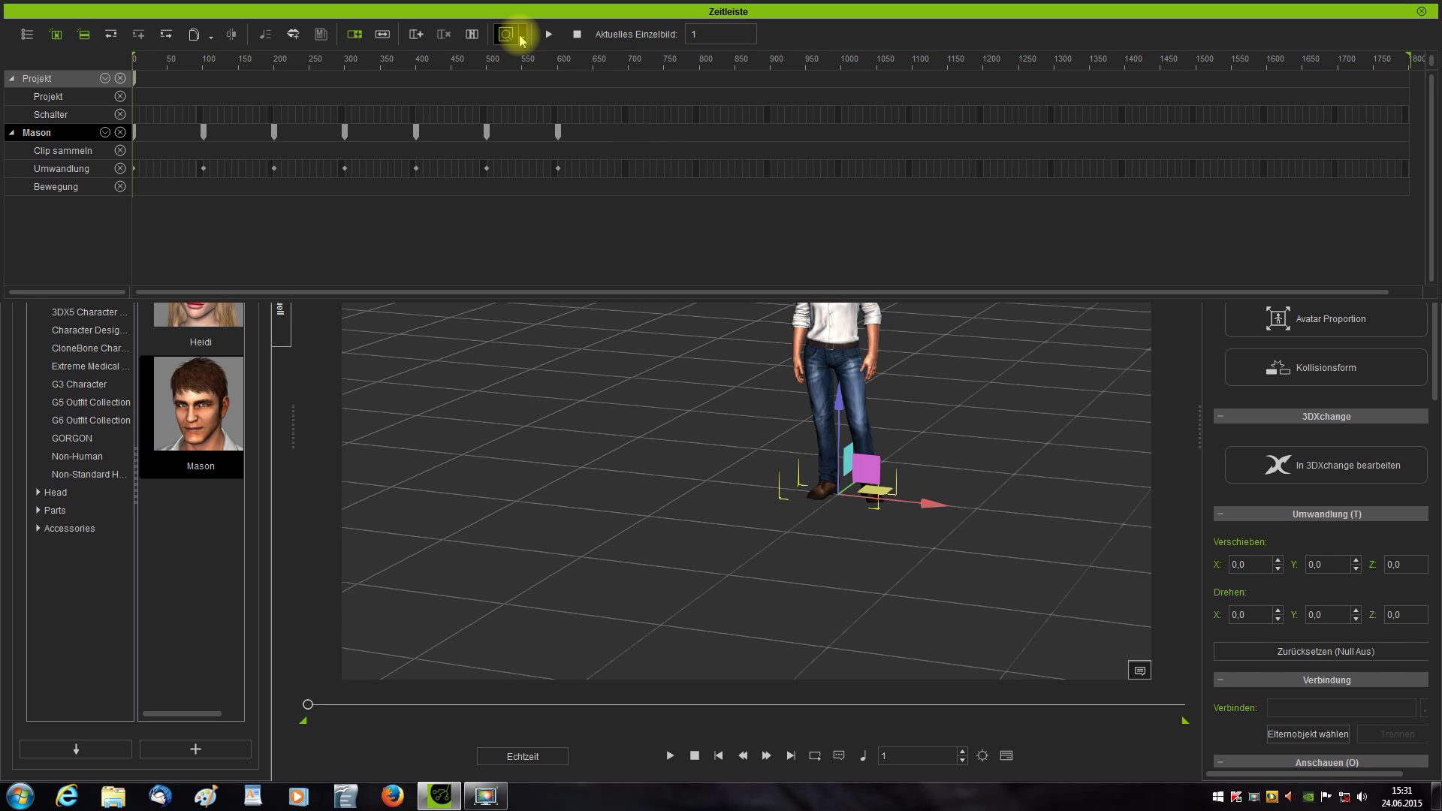
left_click(524, 38)
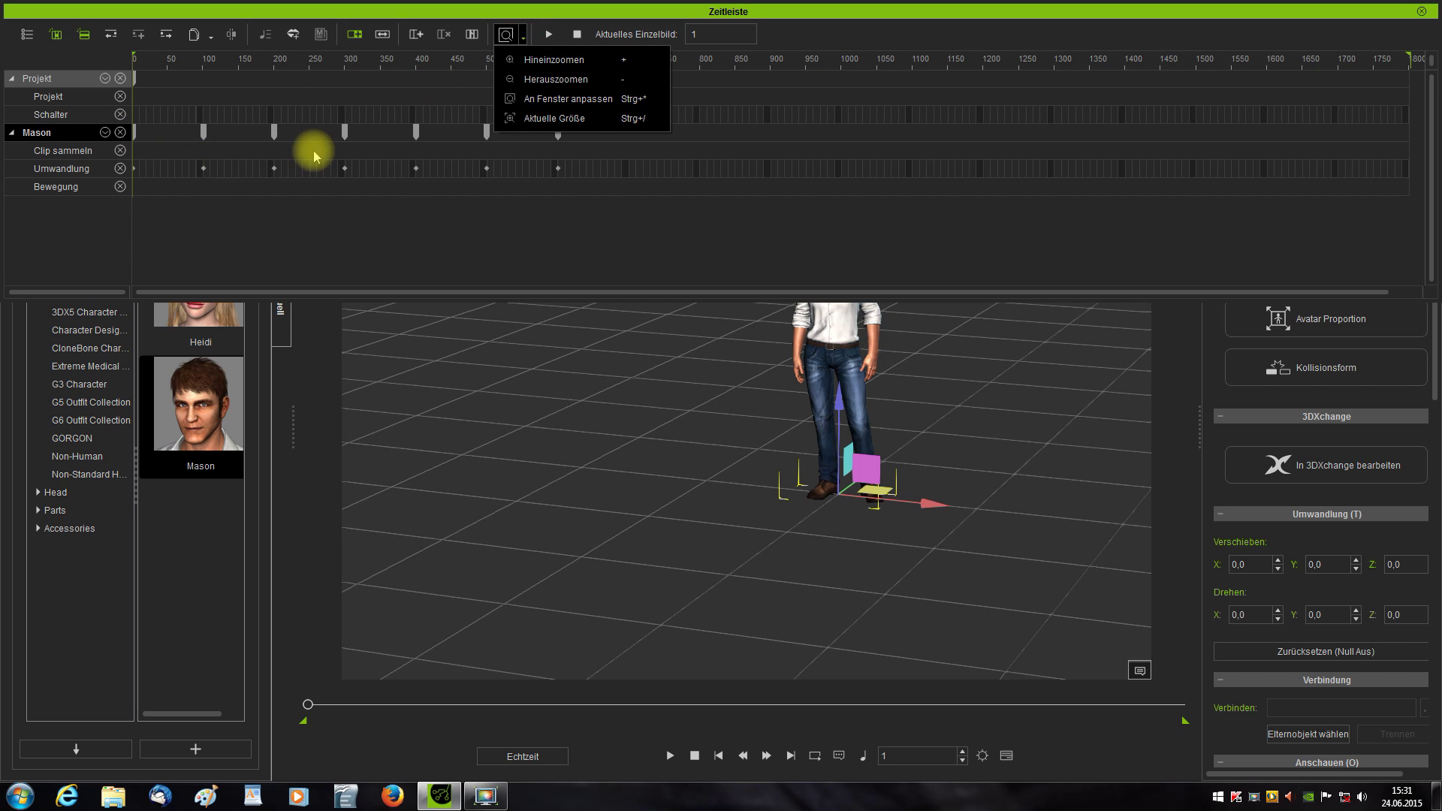
left_click(532, 100)
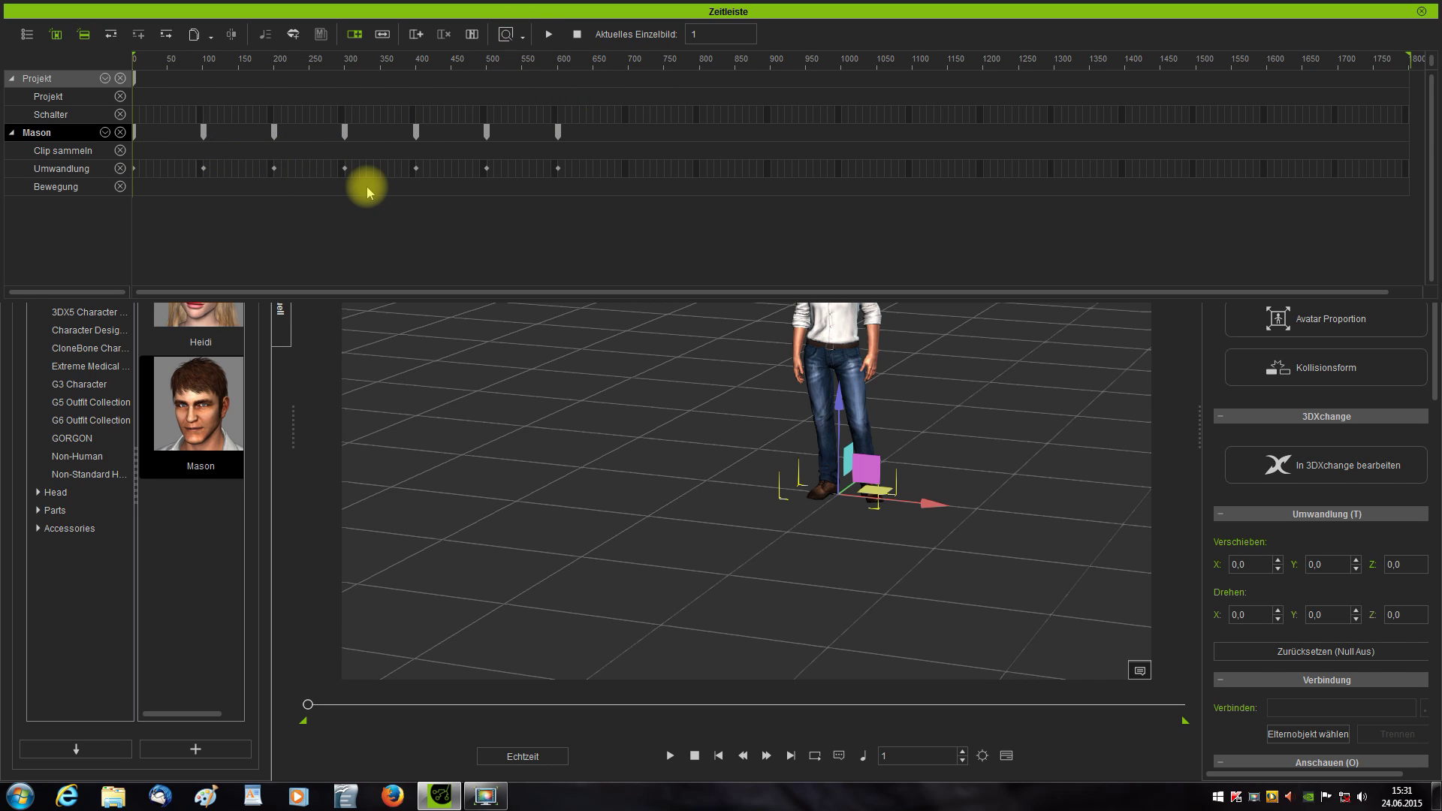
Inspect Mason's transform keys (Umwandlung) at the start and at frame 100.
mouse_move(138, 66)
left_mouse_down()
mouse_move(582, 81)
mouse_move(123, 90)
left_mouse_up()
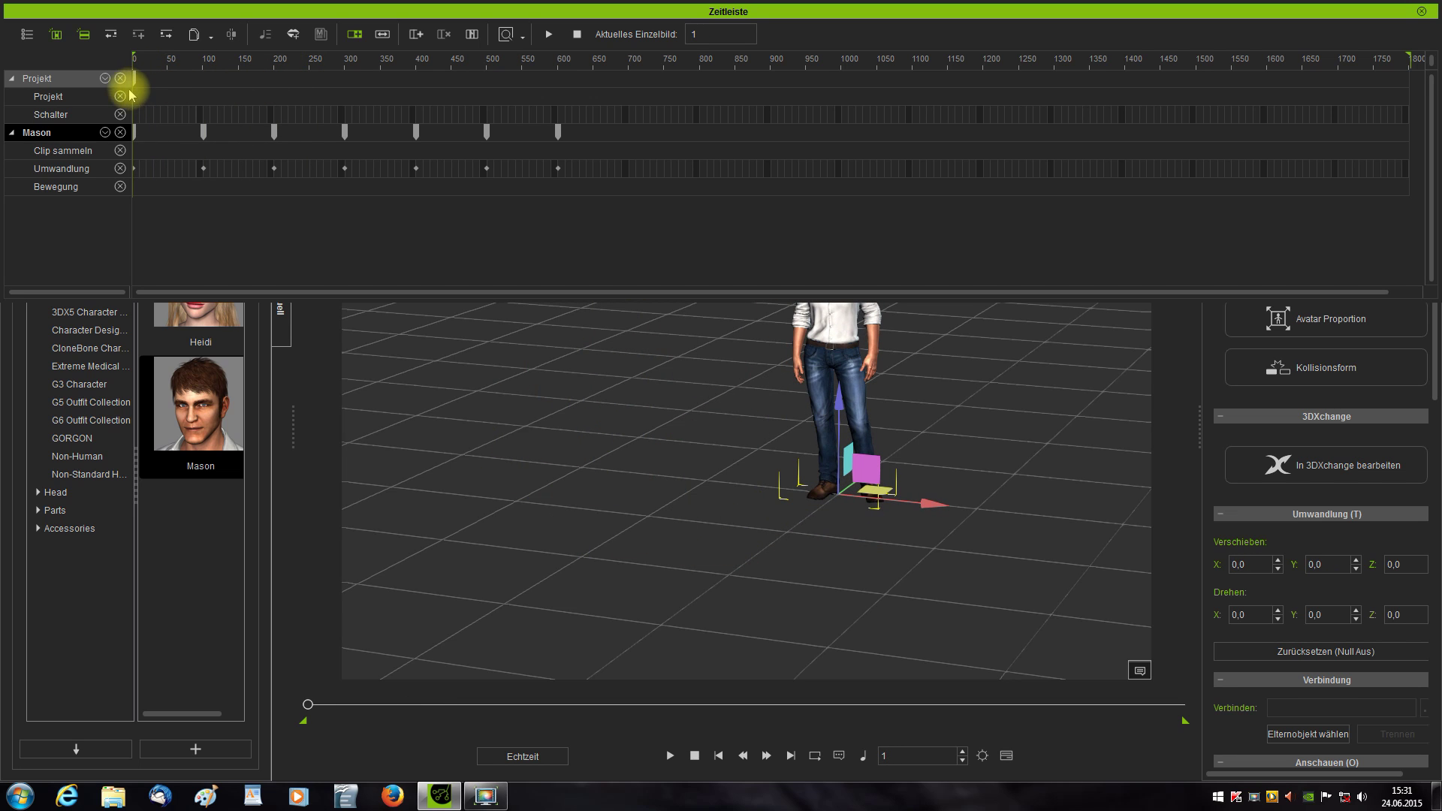
left_click(132, 168)
left_click(204, 168)
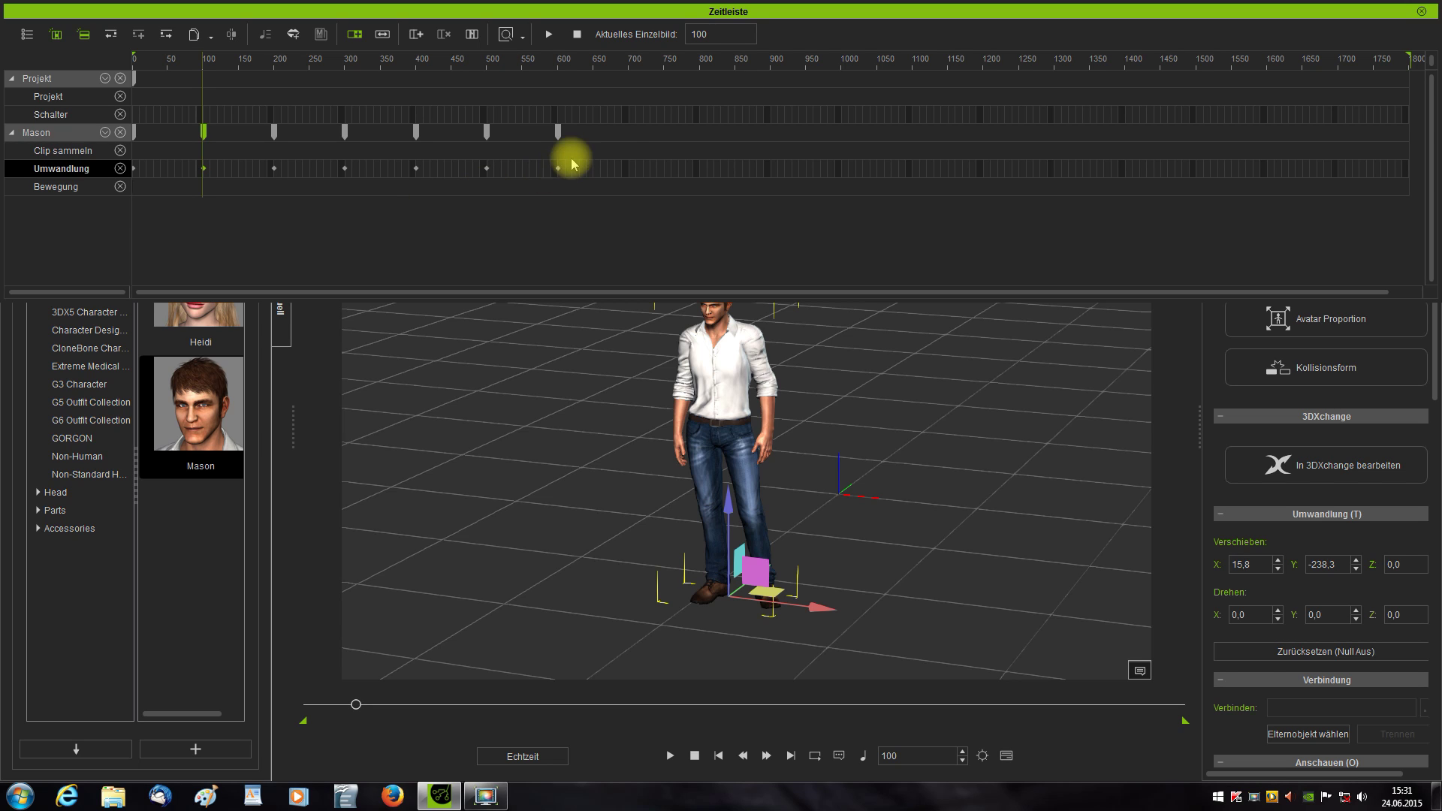
Try to convert Mason's keys to a path by selecting them all on the avatar's main track.
left_click(617, 136)
left_click_drag(617, 136, 120, 155)
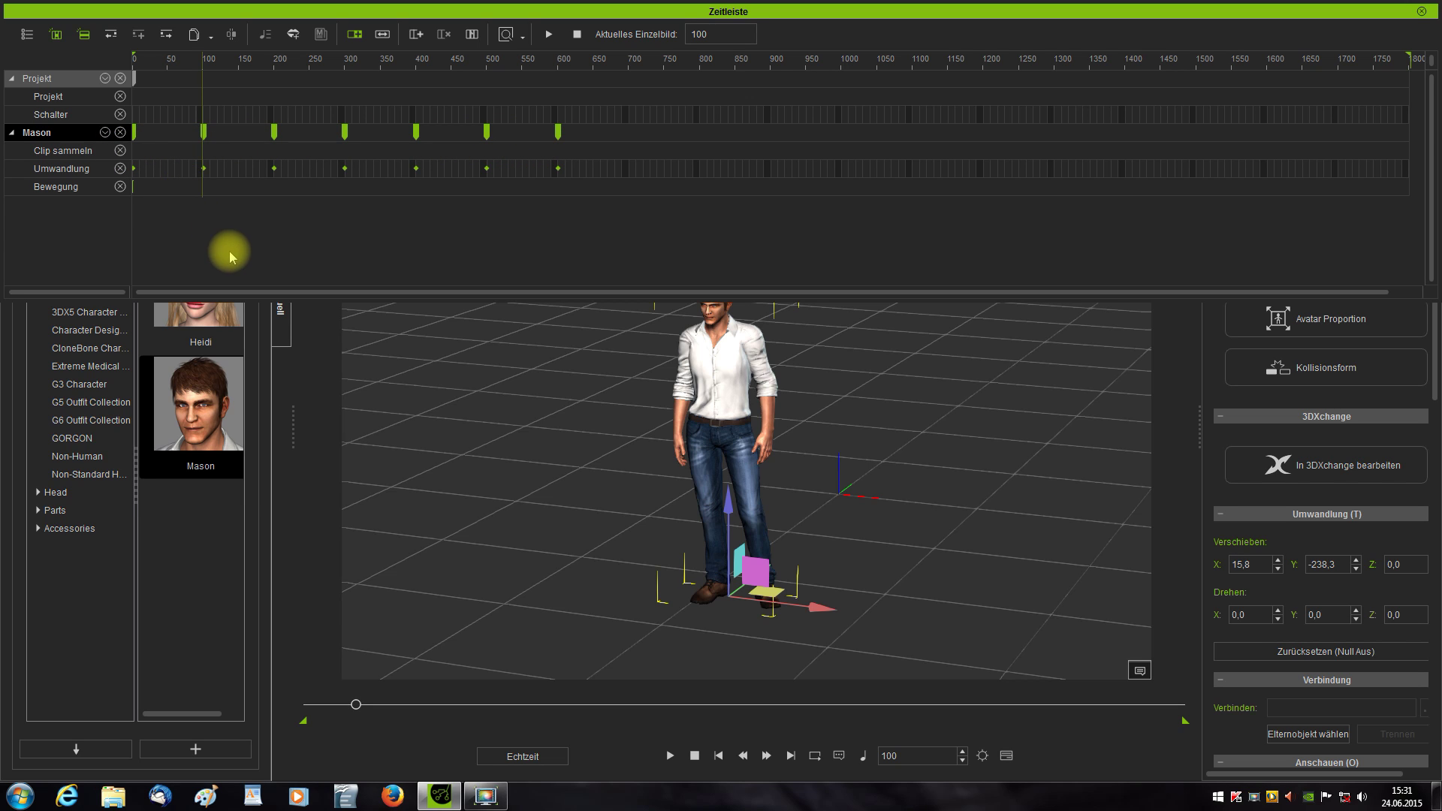
right_click(136, 171)
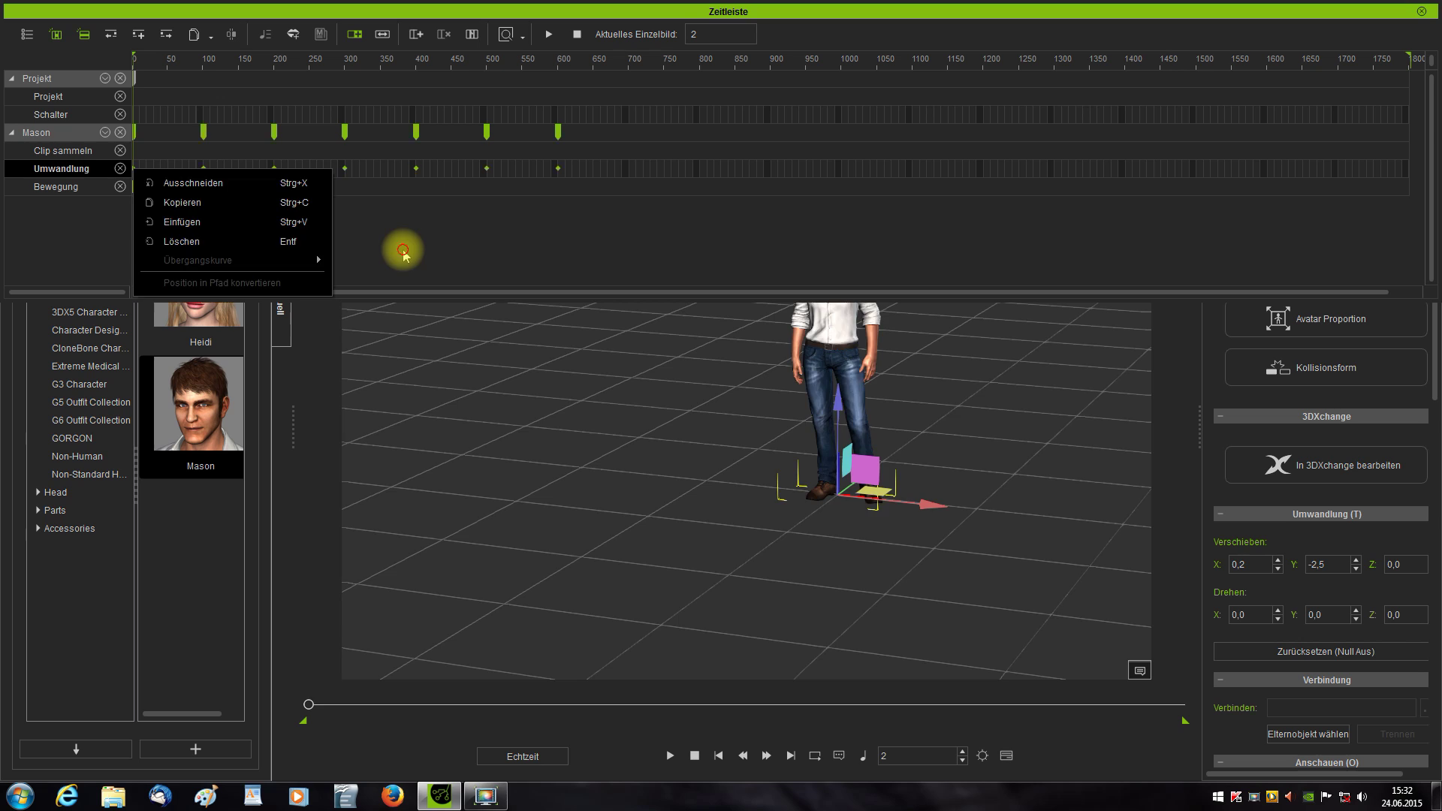
left_click(403, 254)
Select all keys on Mason's Umwandlung track, convert the position to a path (Position in Pfad konvertieren), and close the timeline.
left_click_drag(599, 168, 139, 193)
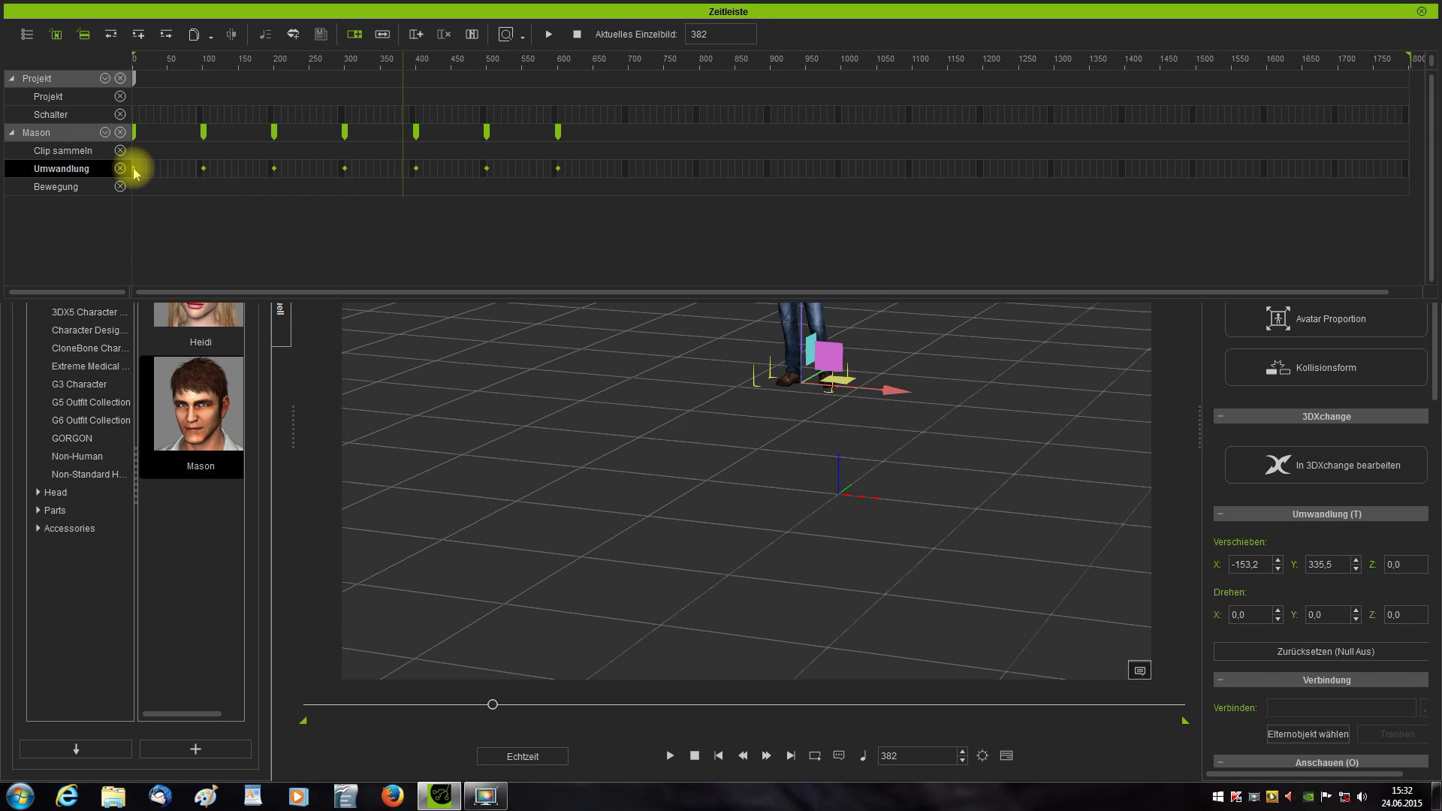
right_click(133, 168)
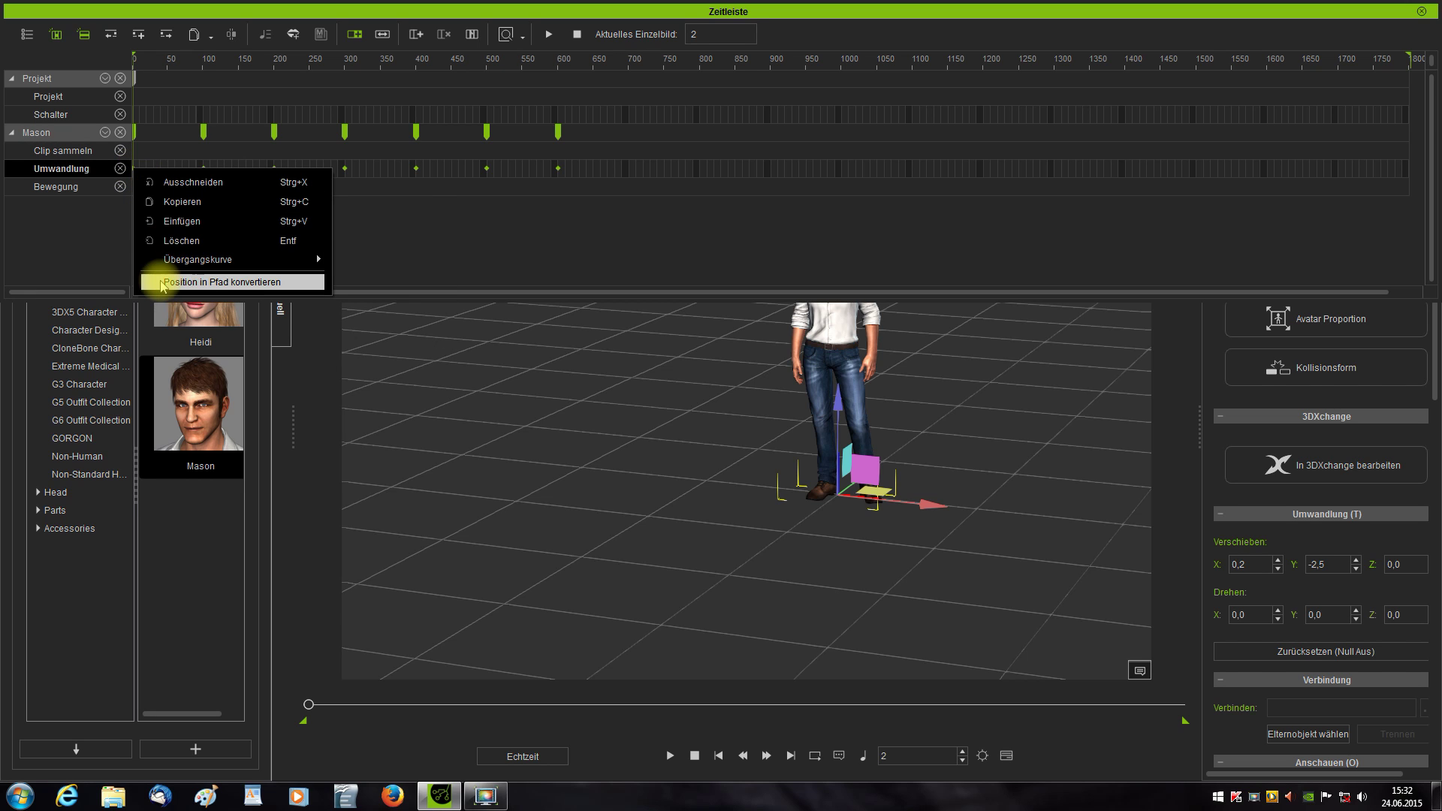
left_click(214, 283)
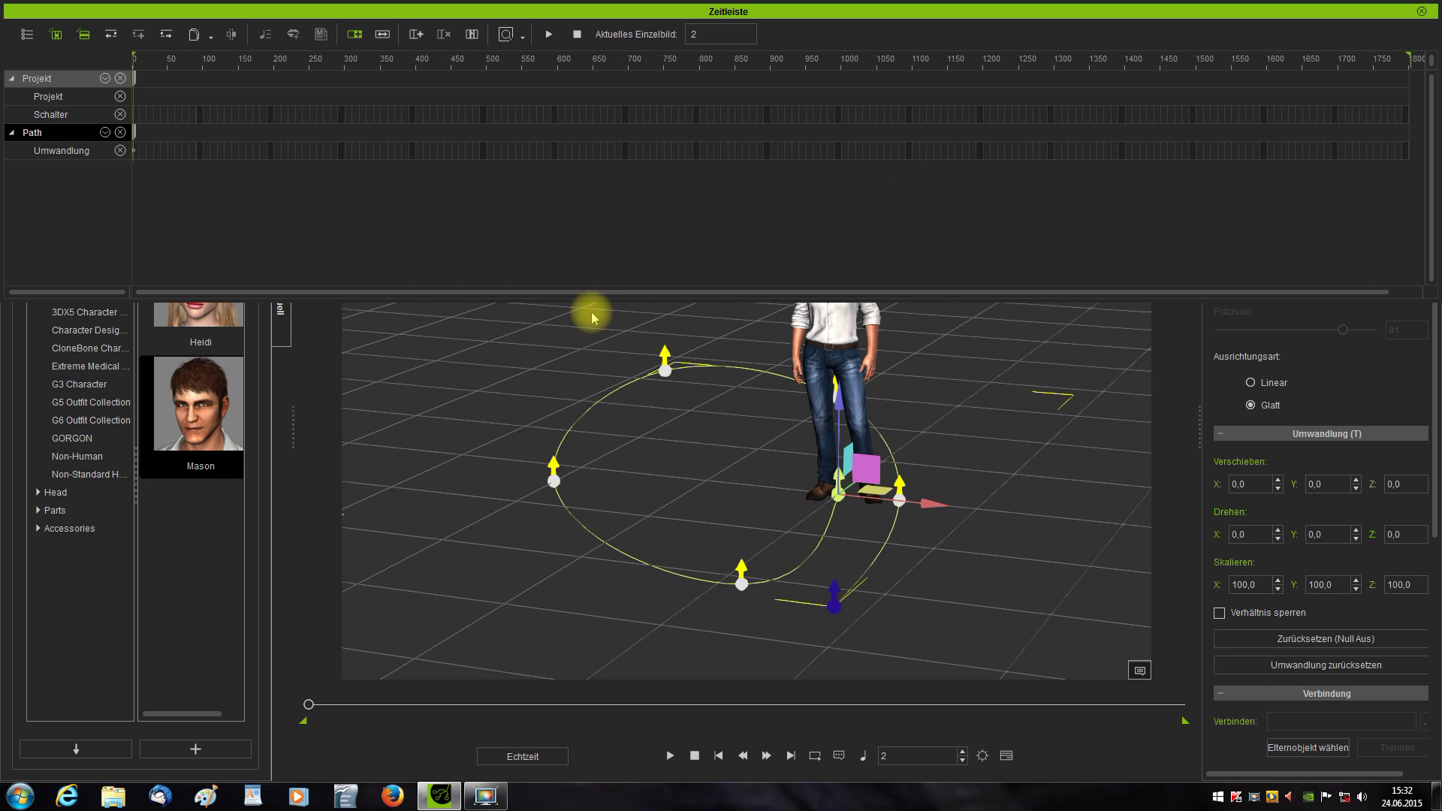
left_click(1422, 11)
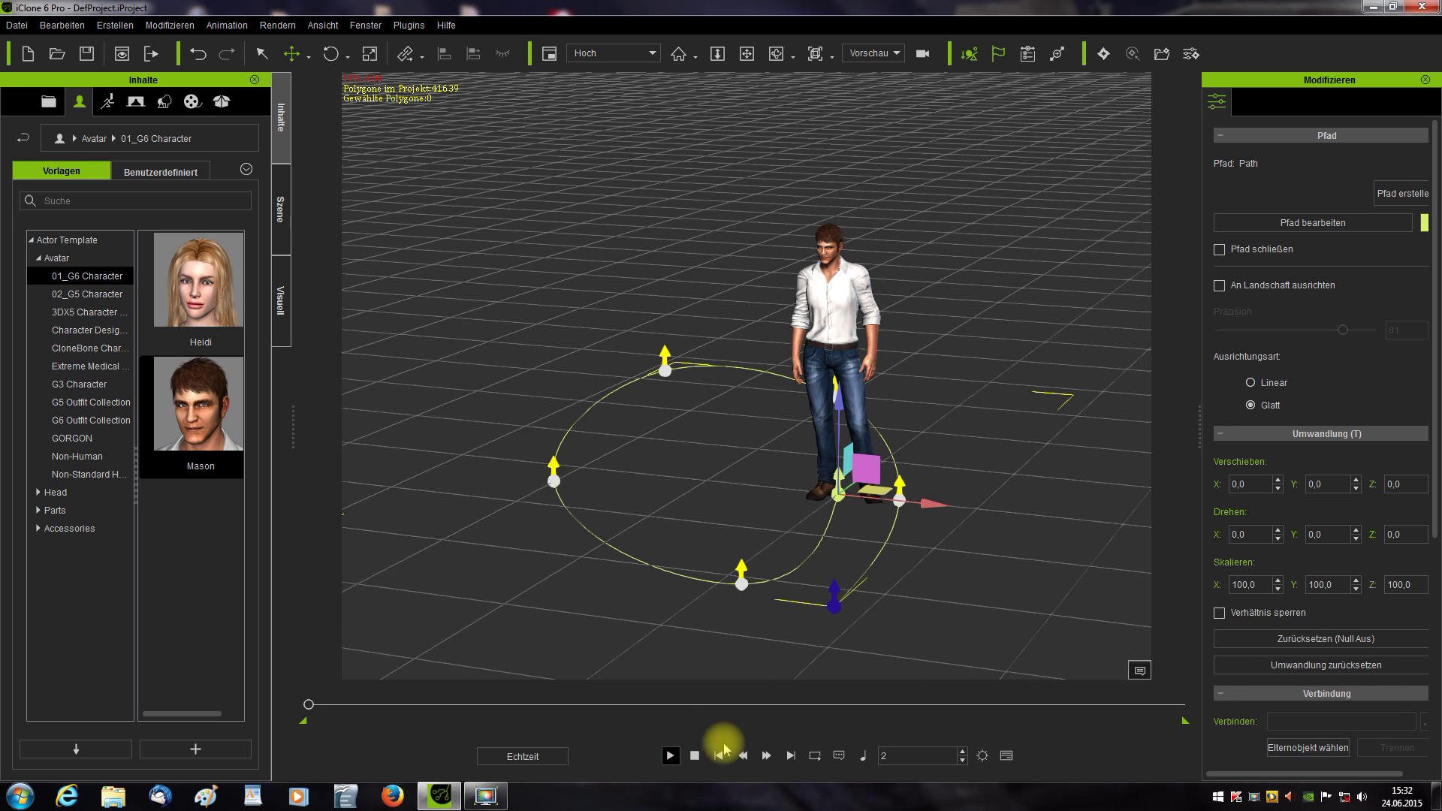
Show the scene's object list and try the path's Linear alignment, finishing on Glatt.
left_click(282, 209)
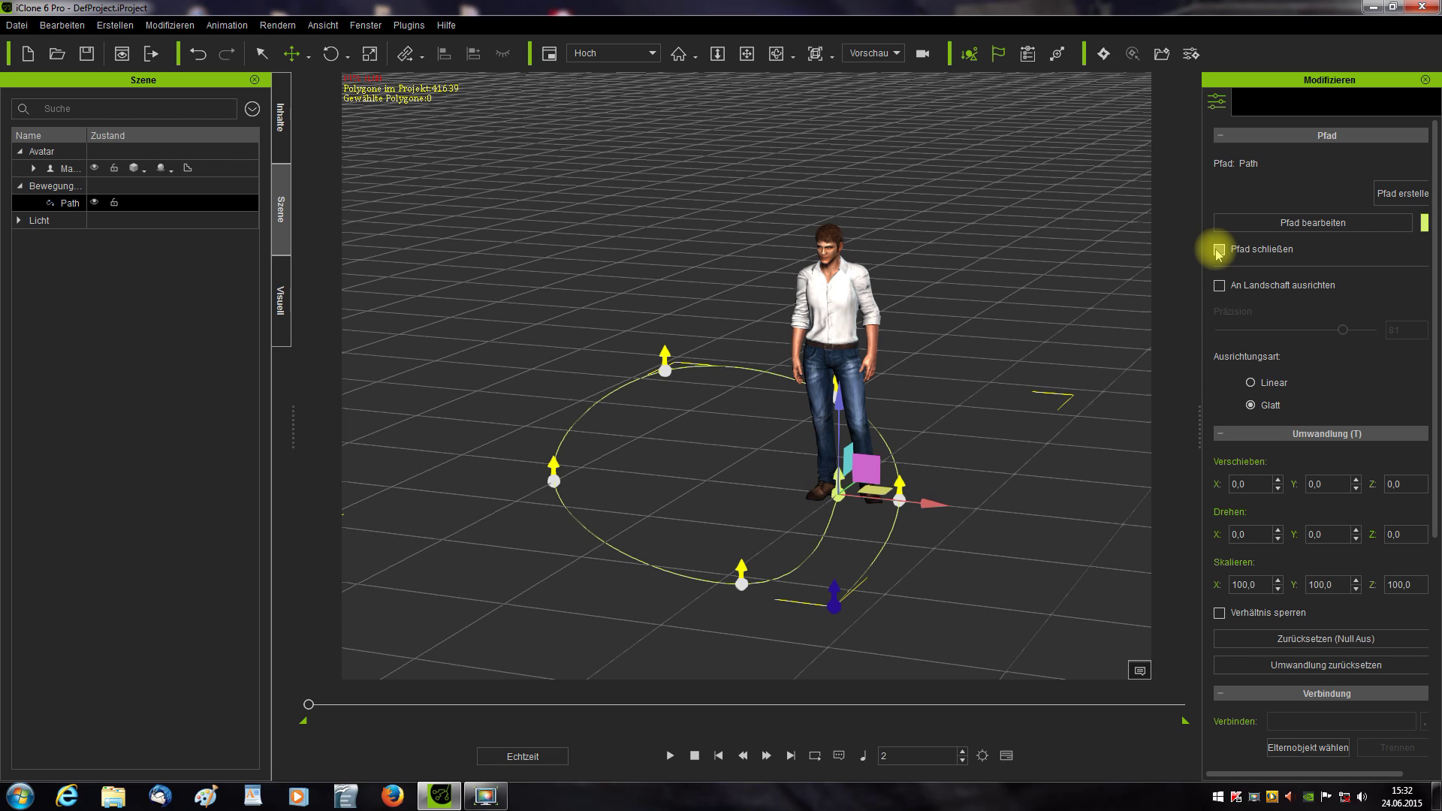
left_click(1250, 383)
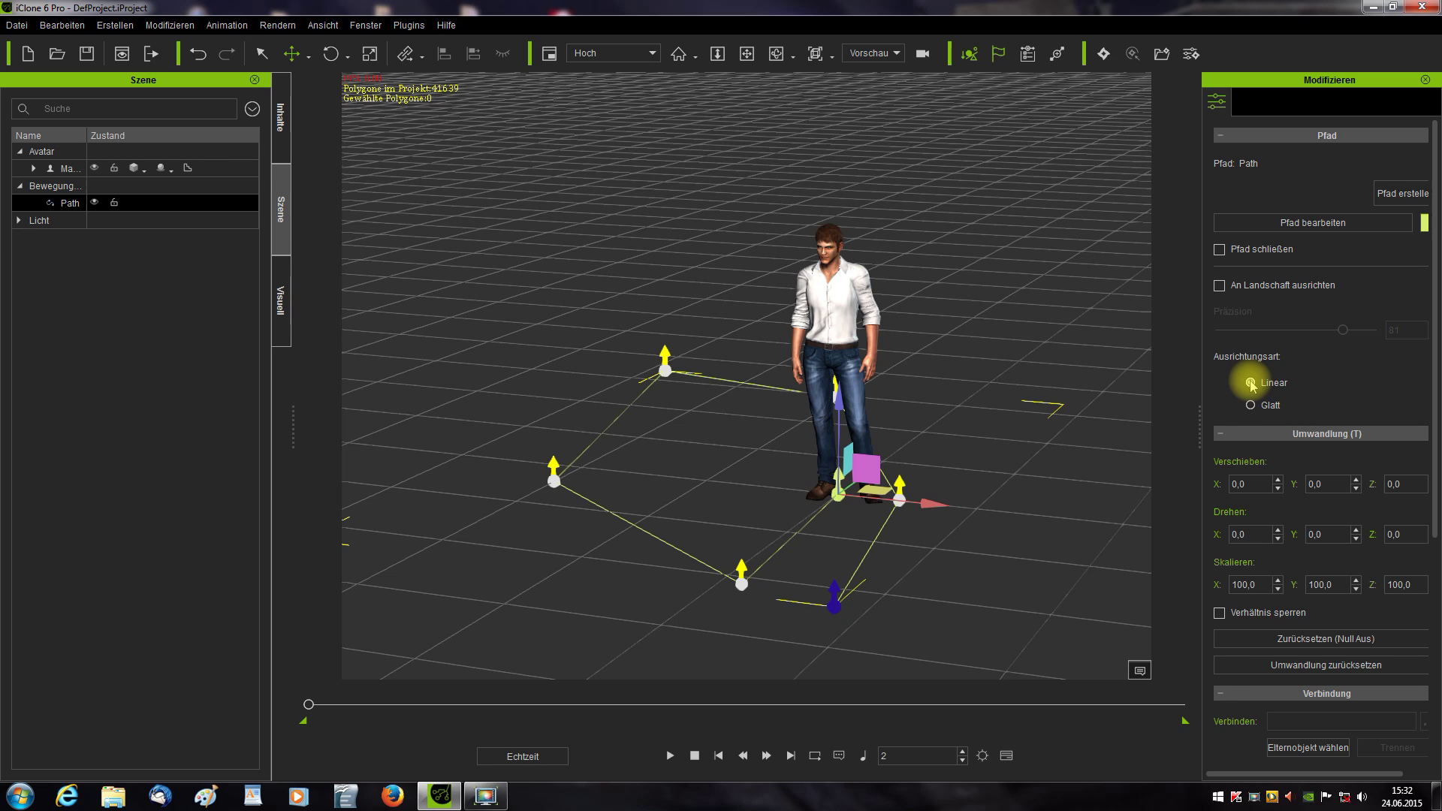
left_click(1250, 406)
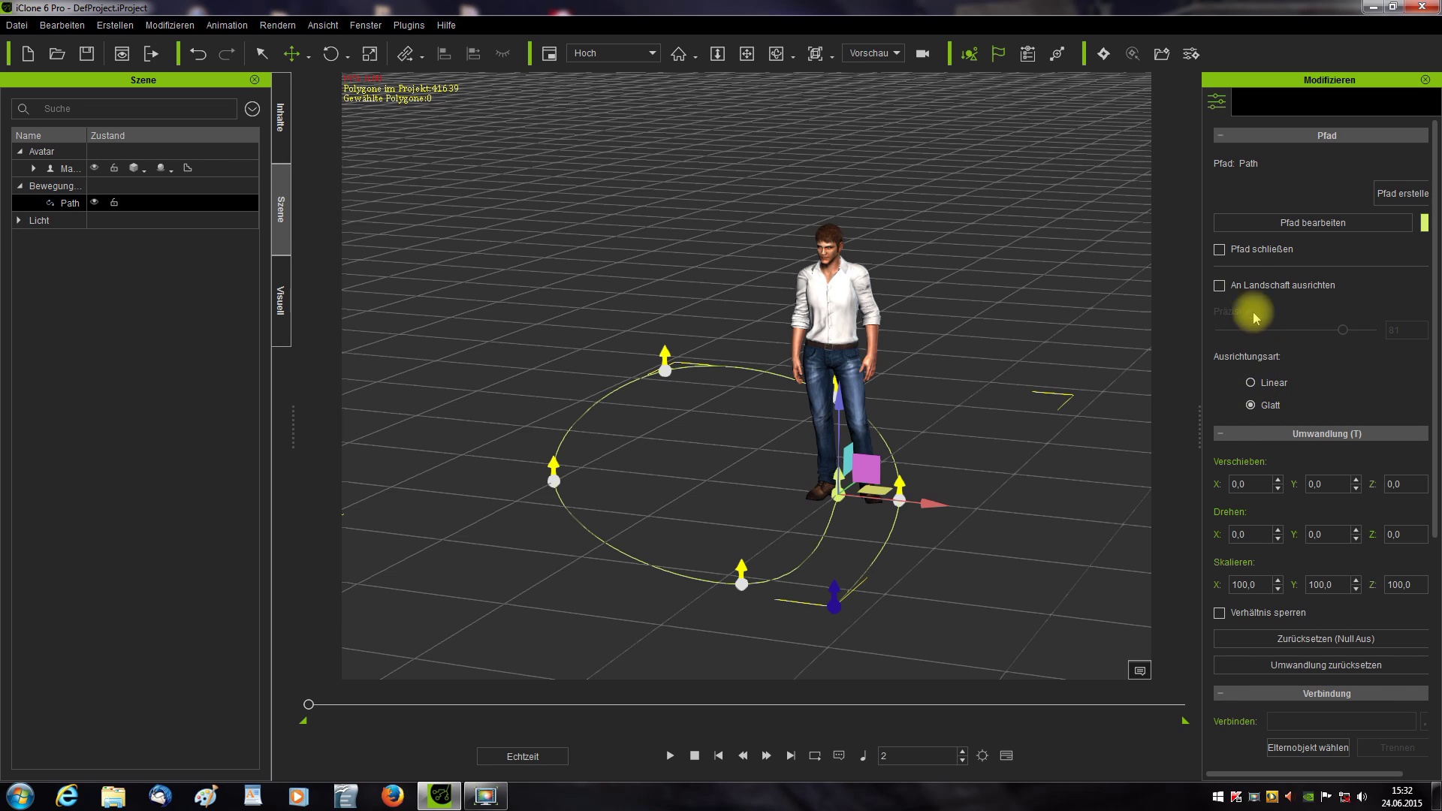
Close the path (Pfad schließen) and reshape it in edit mode by moving its blue and green end points outward.
left_click(1219, 250)
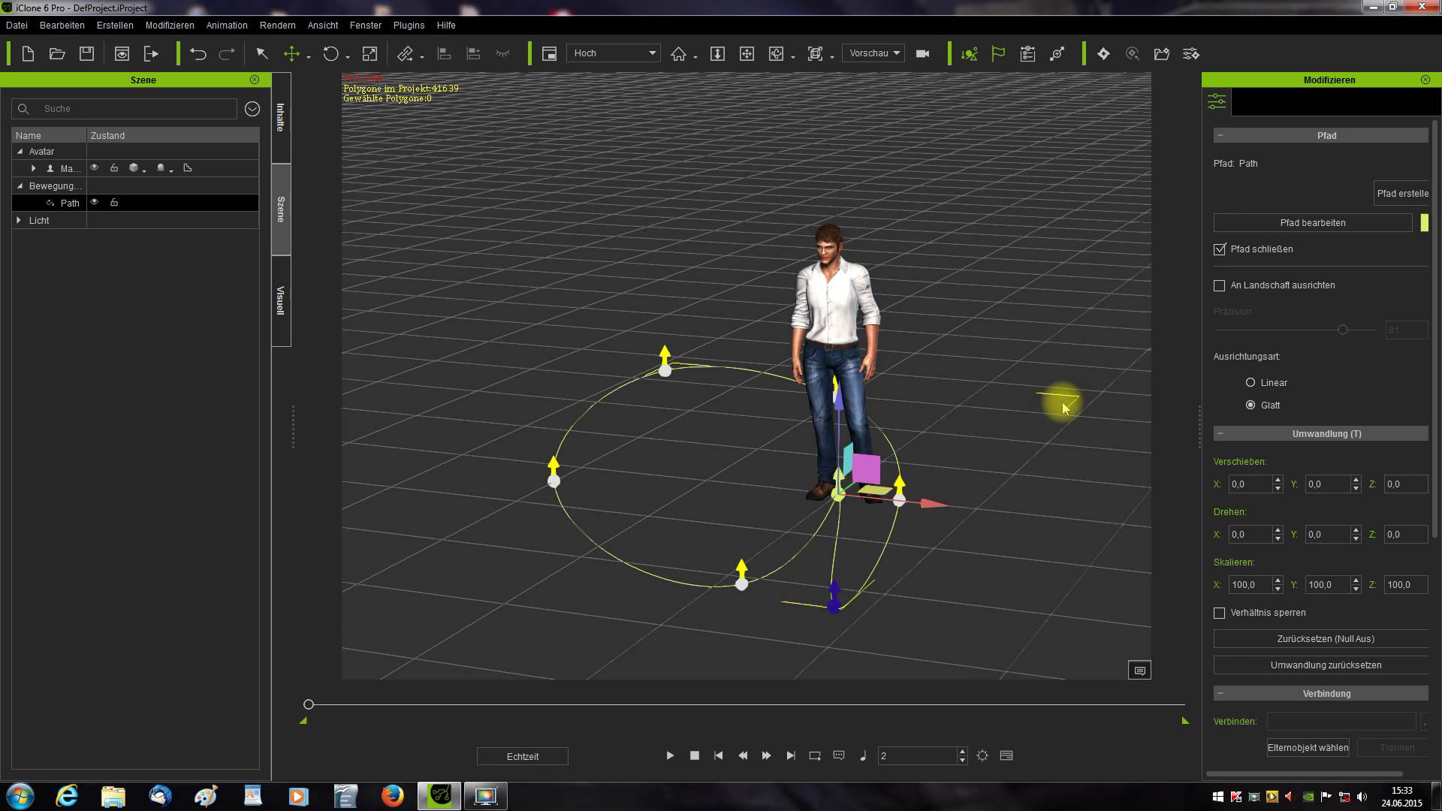
left_click(1303, 223)
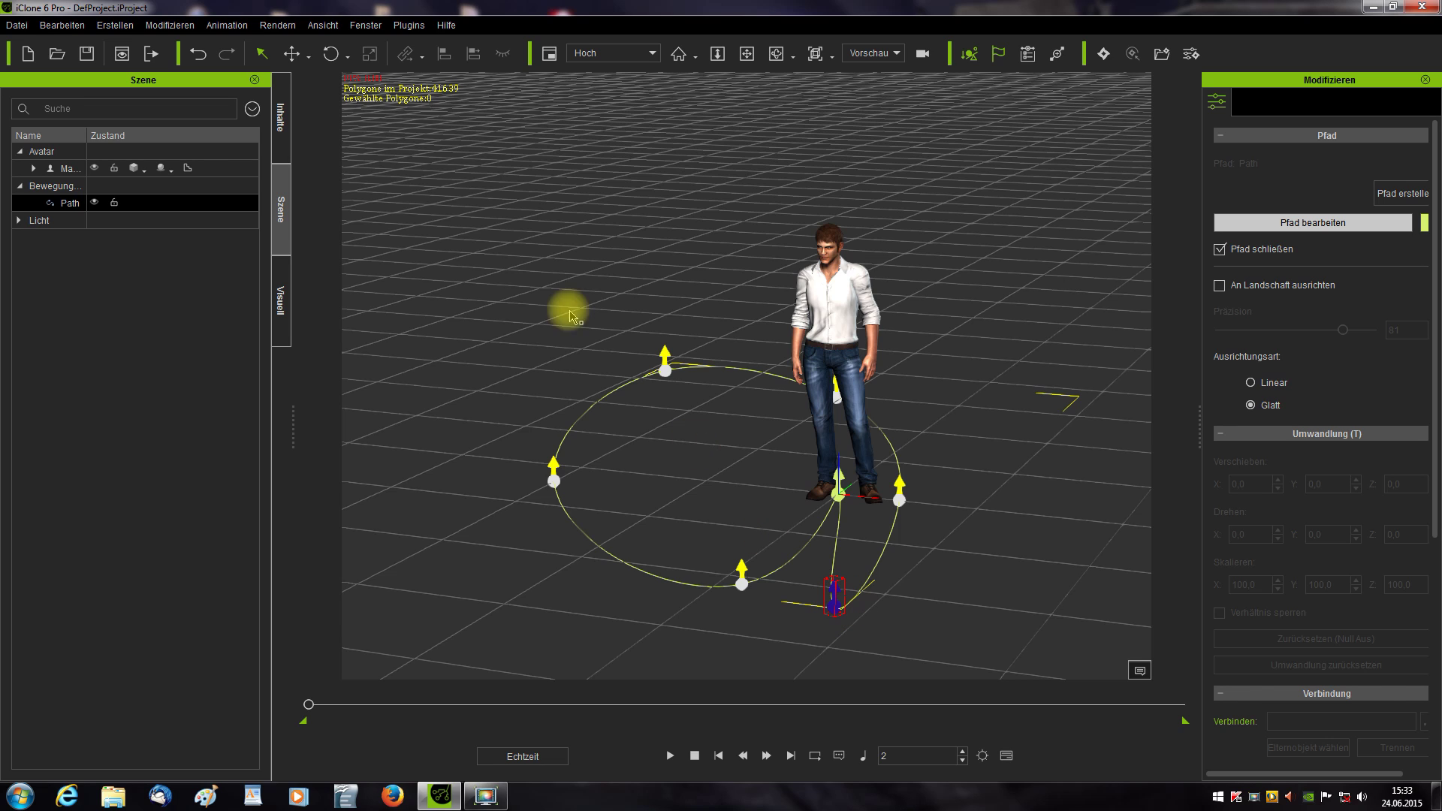
left_click(291, 53)
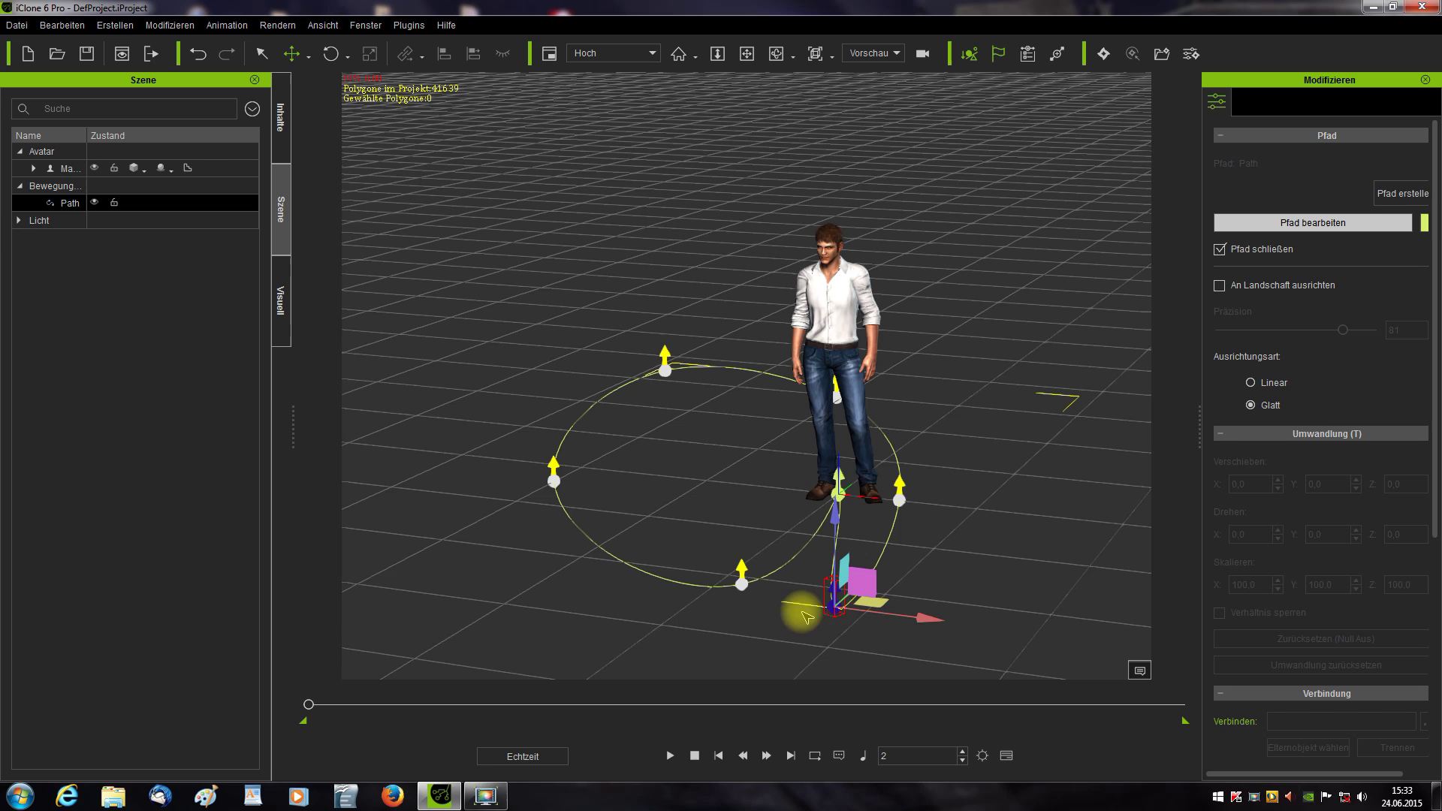
left_click_drag(929, 620, 1031, 614)
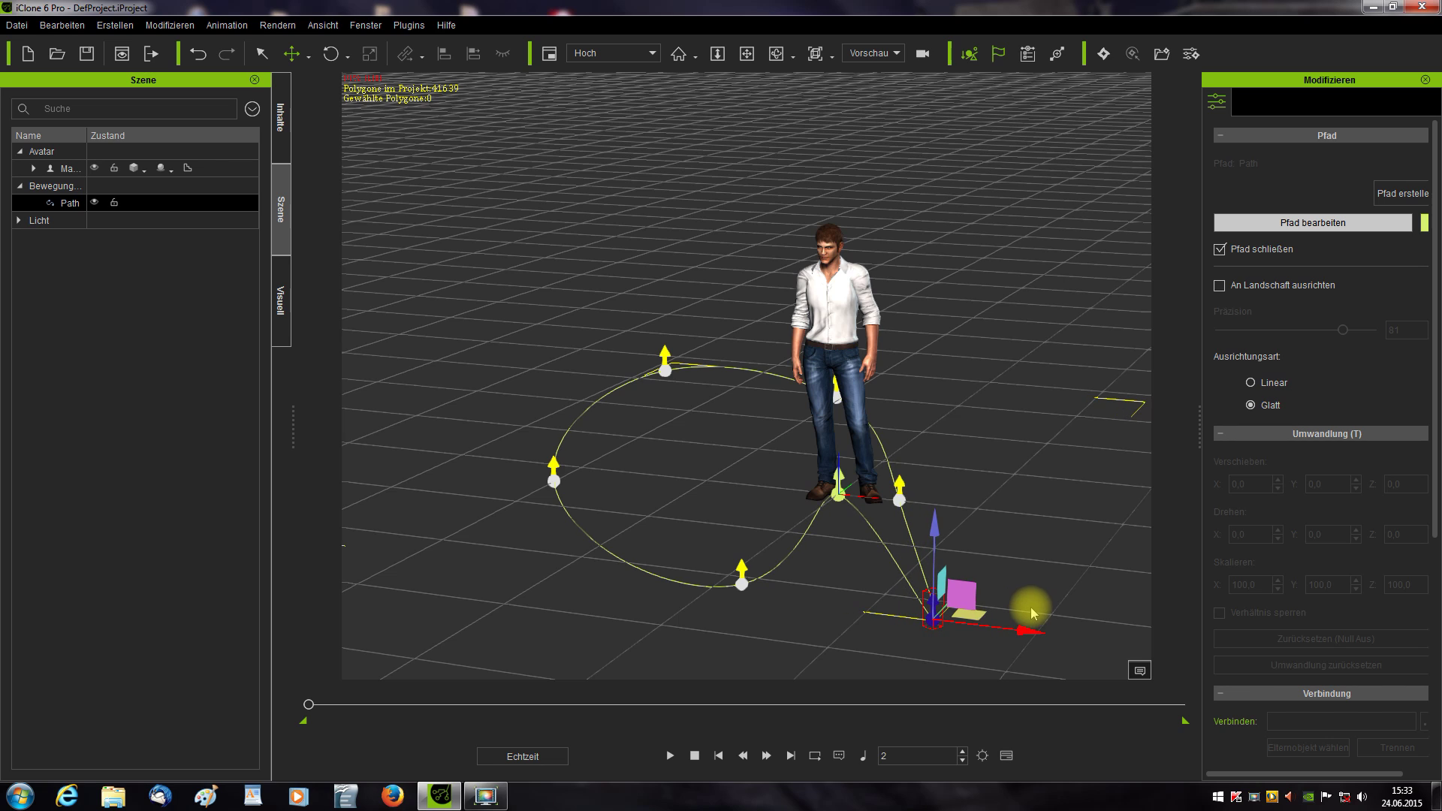
left_click(839, 491)
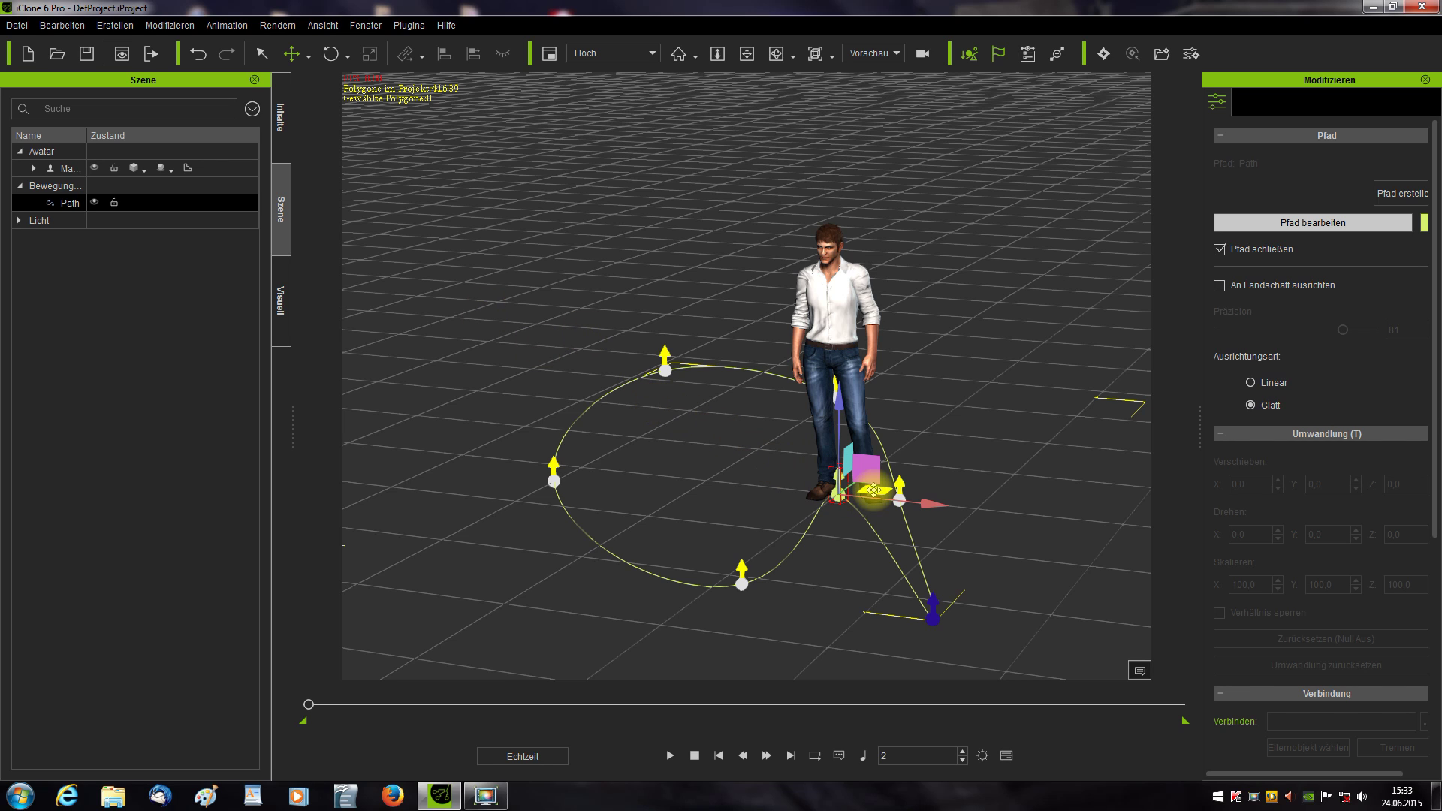
left_click_drag(877, 492, 866, 548)
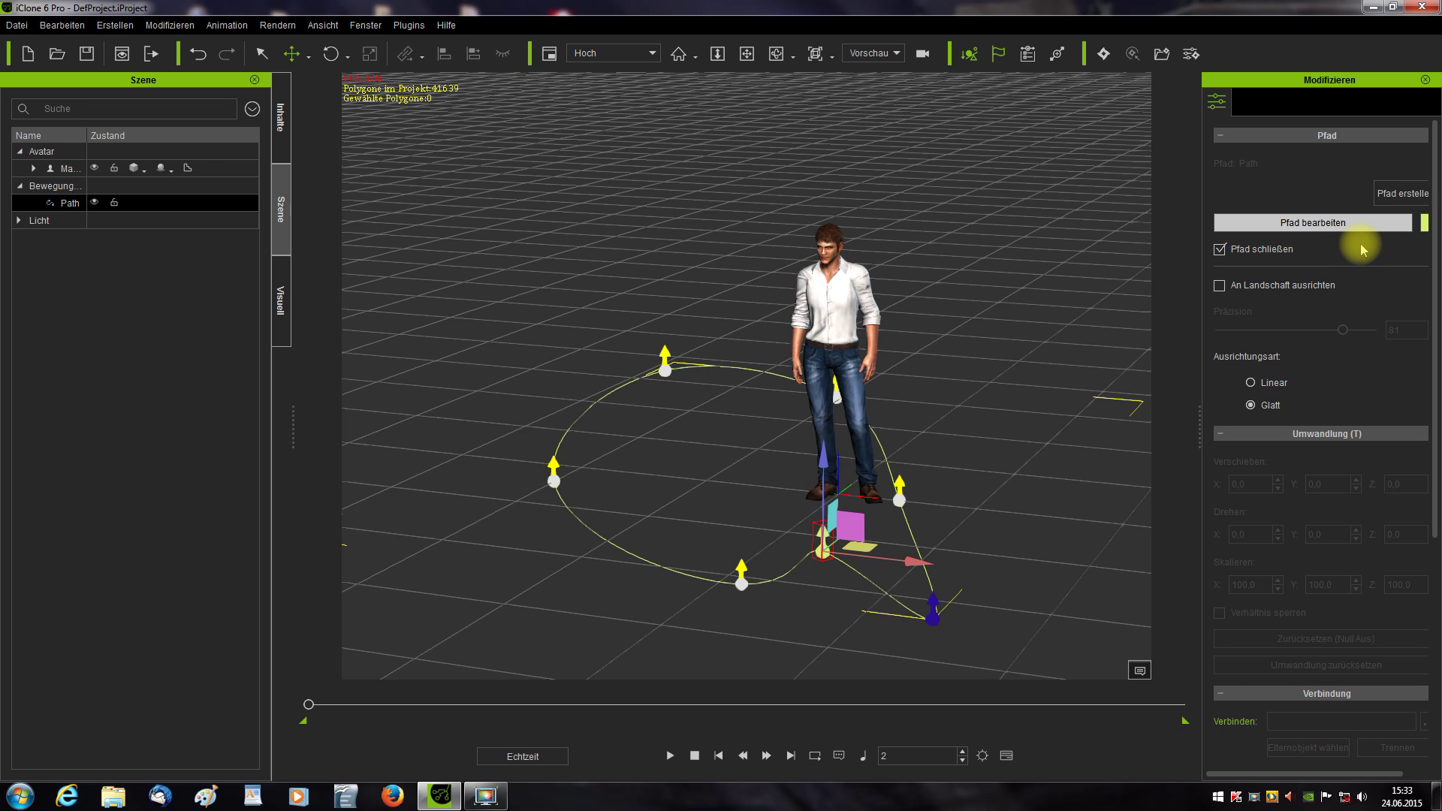
left_click(1320, 223)
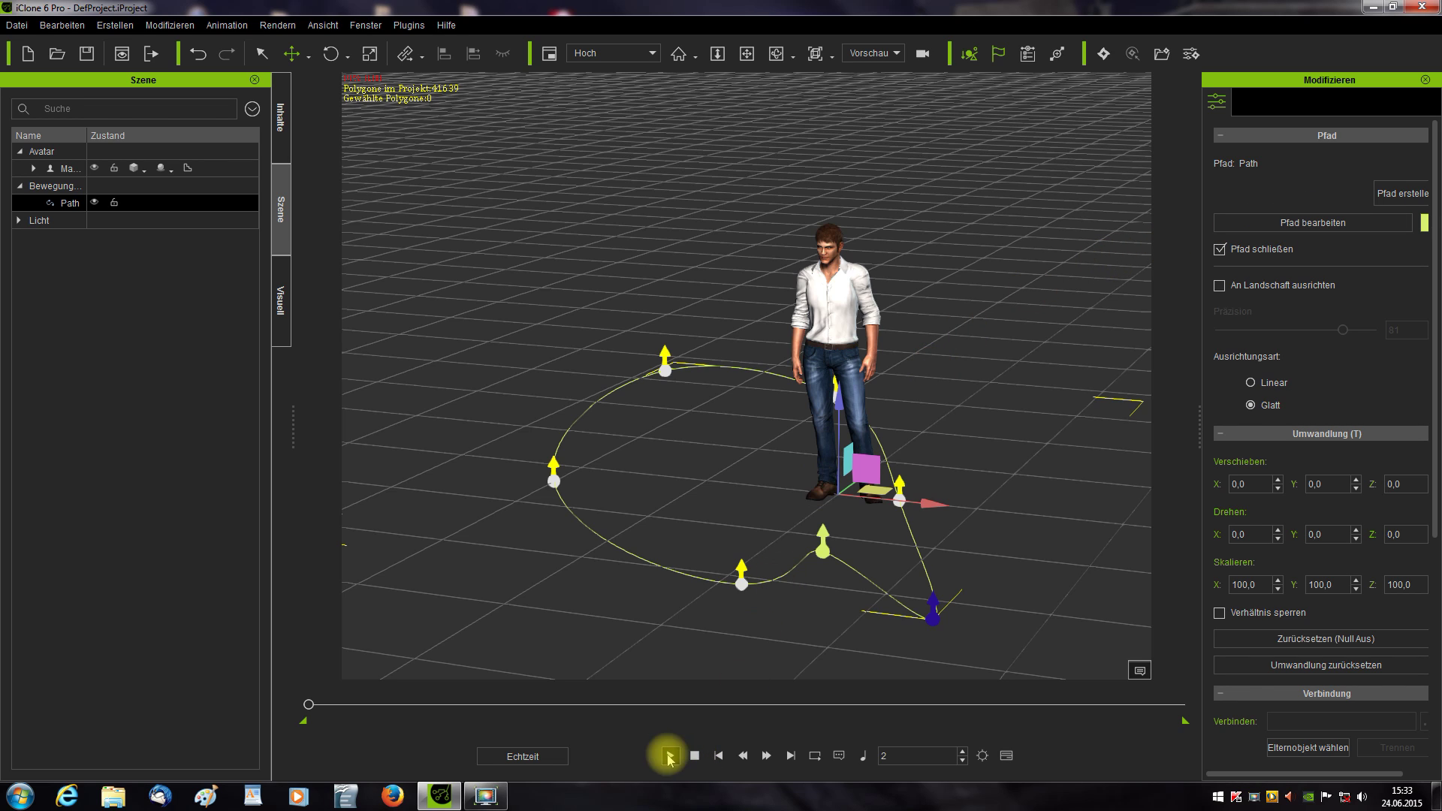
Play the animation briefly and remove Mason's object animation (Objekt Animation entfernen).
left_click(669, 757)
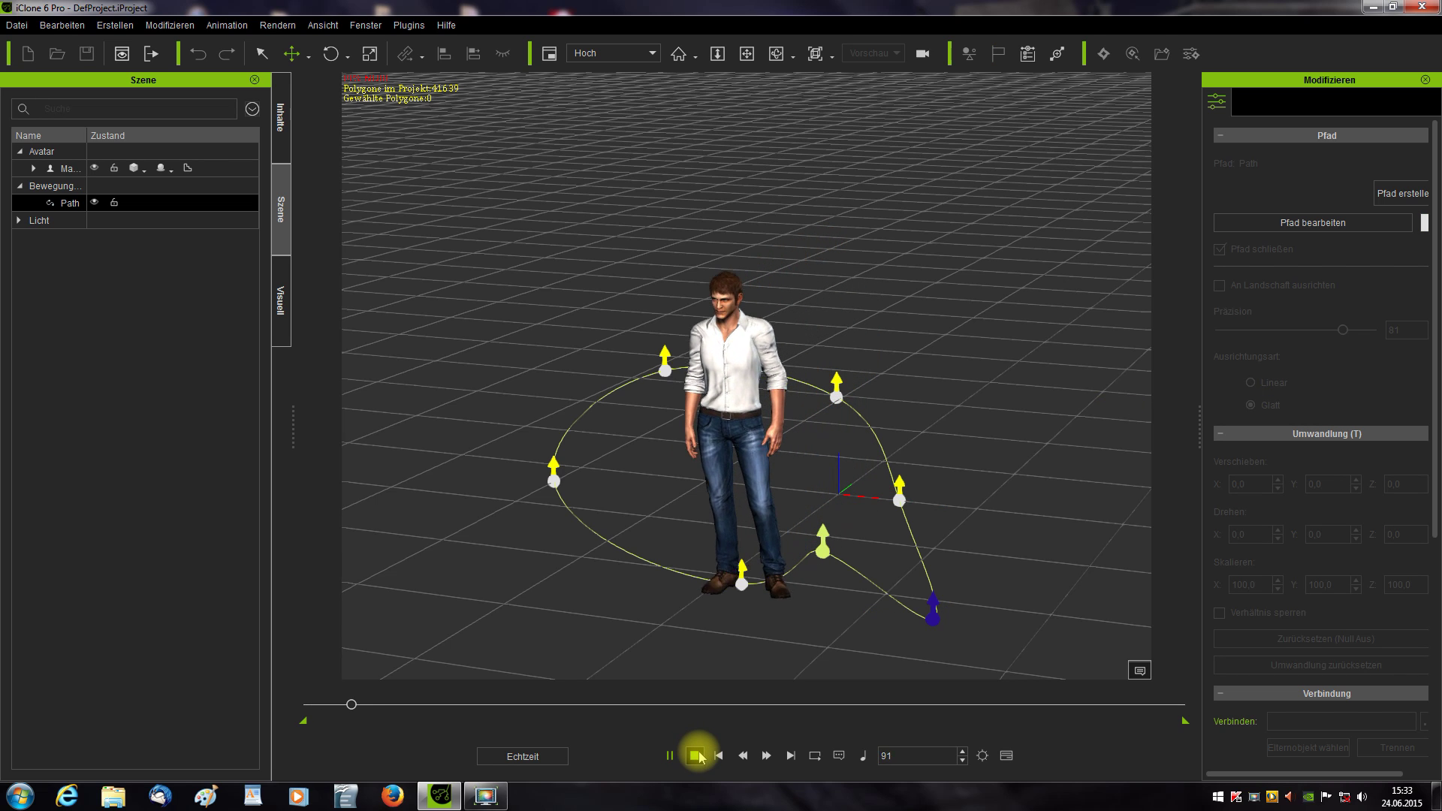
left_click(696, 756)
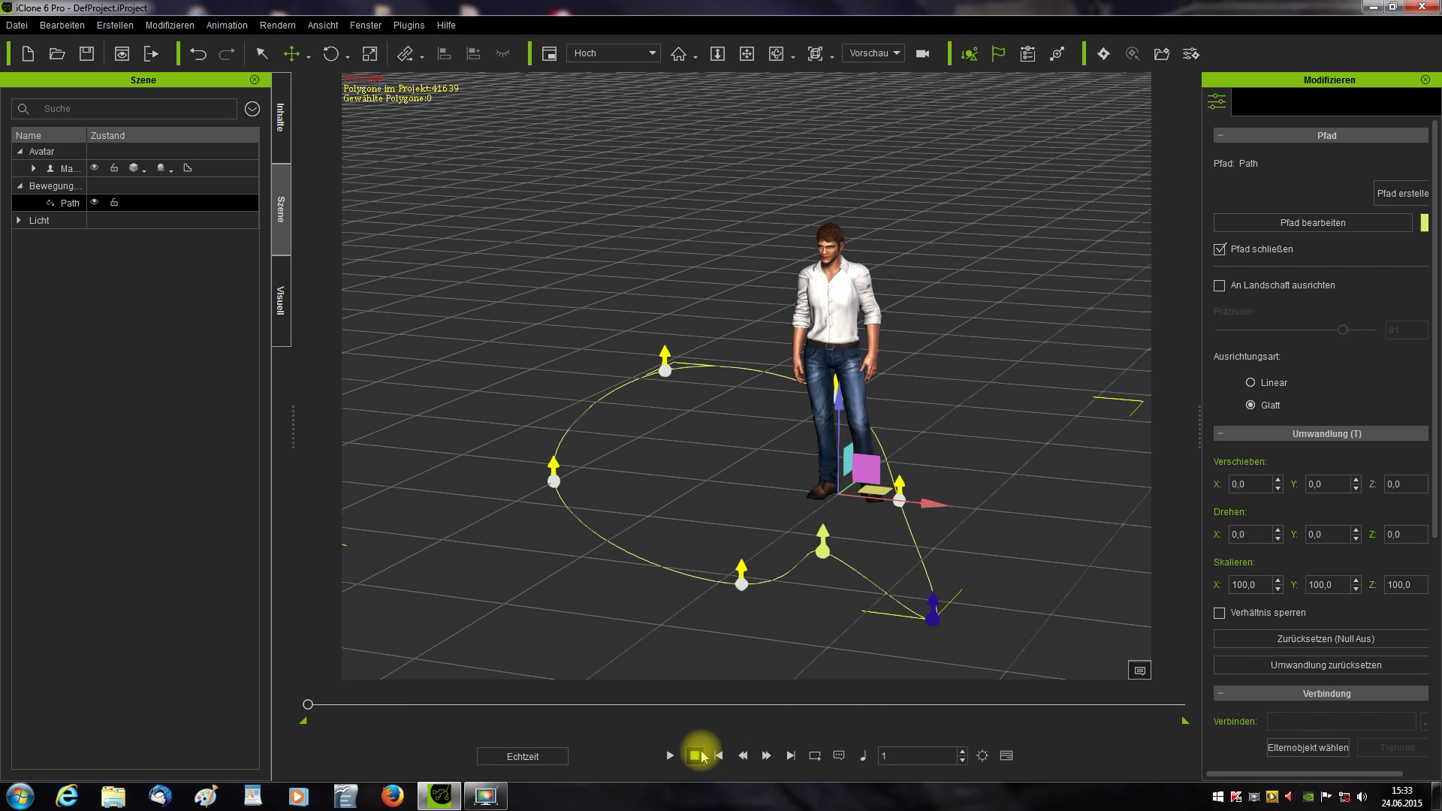
left_click(74, 169)
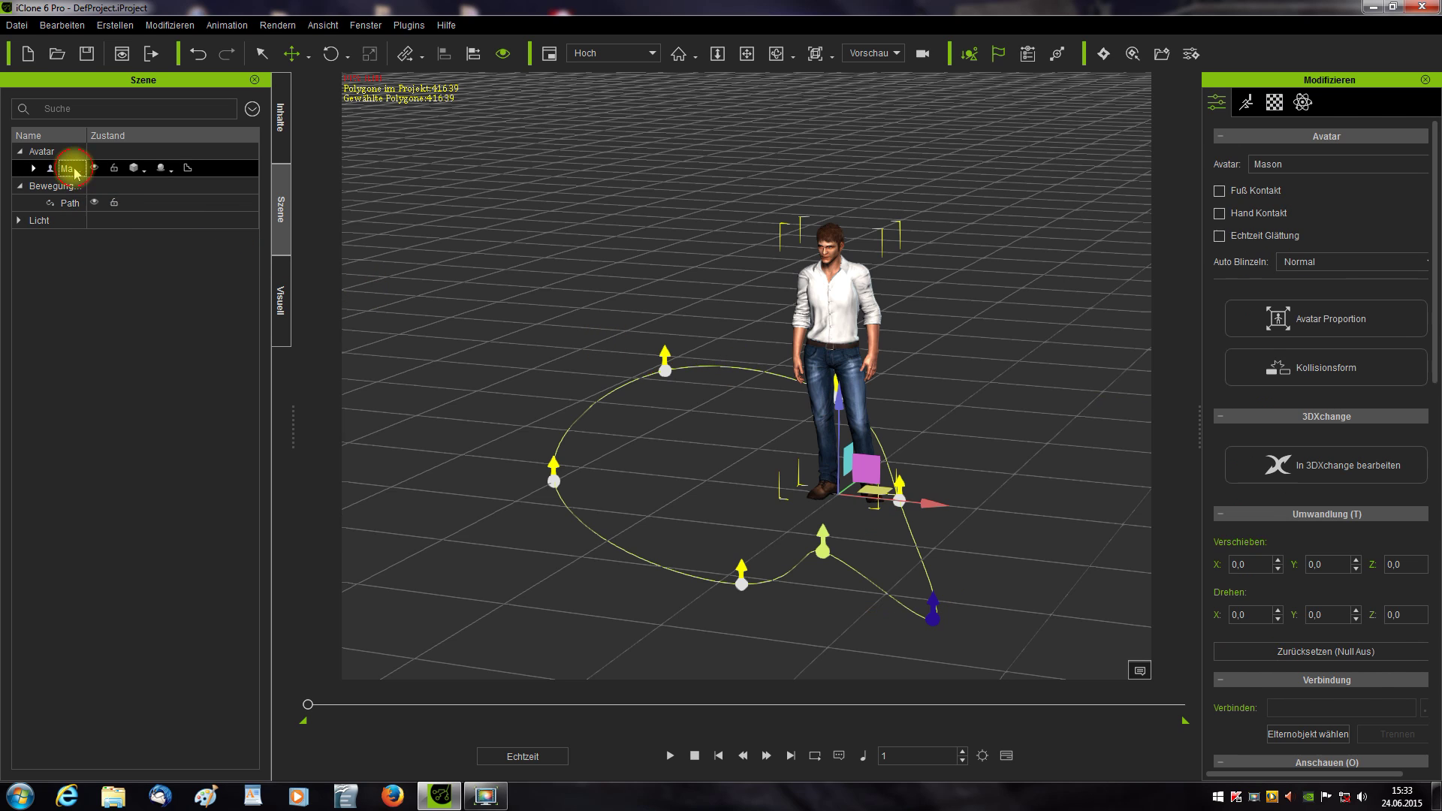
right_click(836, 298)
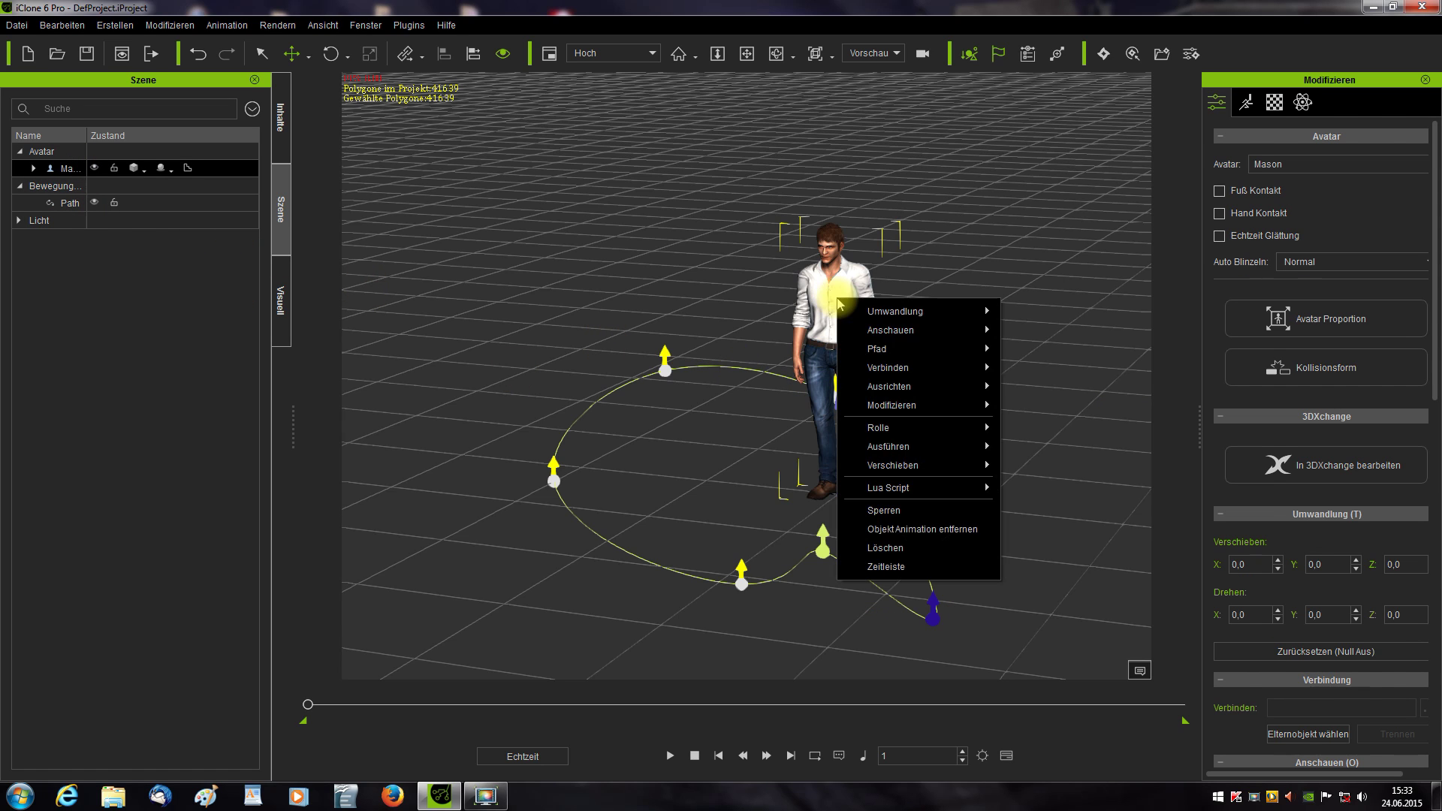
left_click(940, 529)
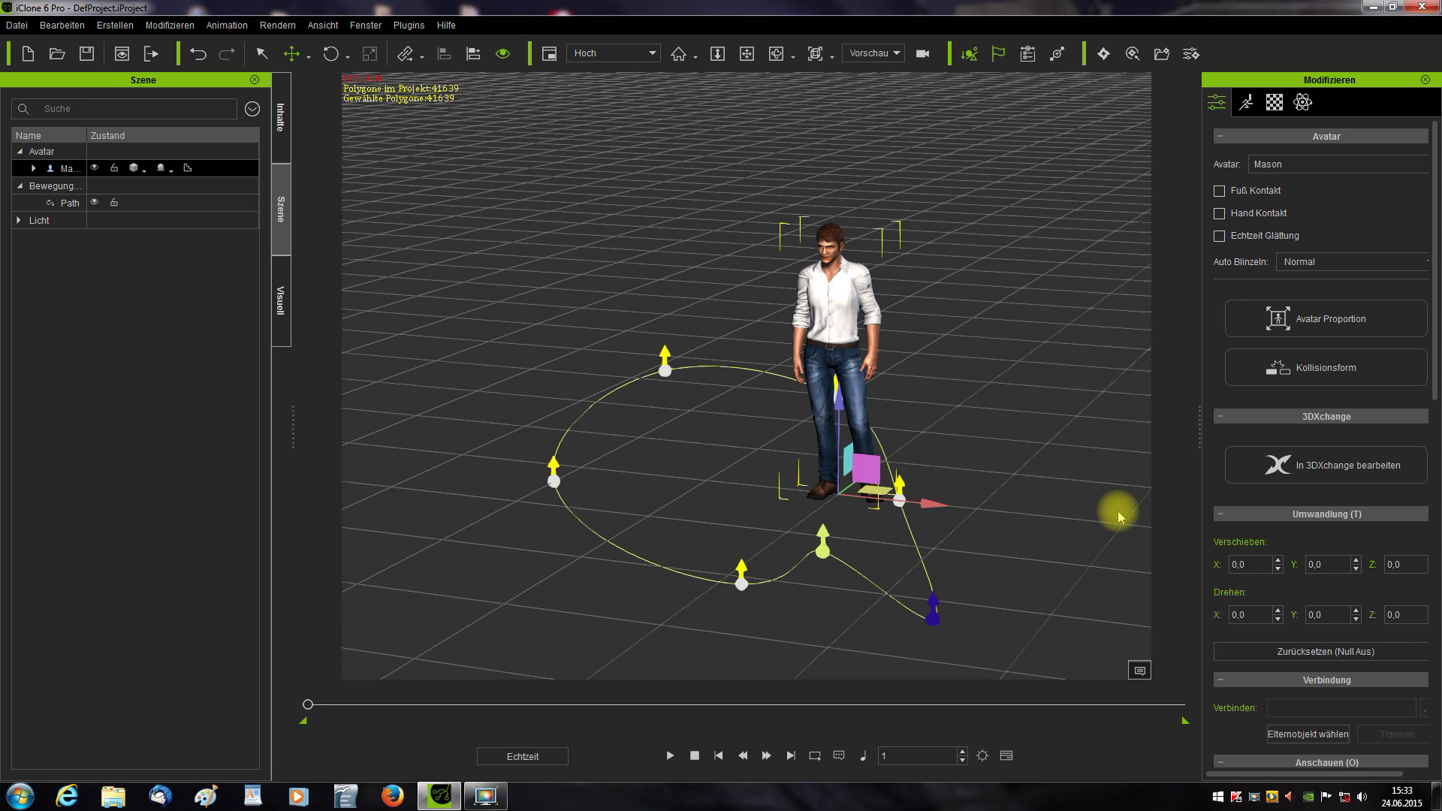
Attach Mason to the path (Pfad wählen) at its green start point.
right_click(831, 284)
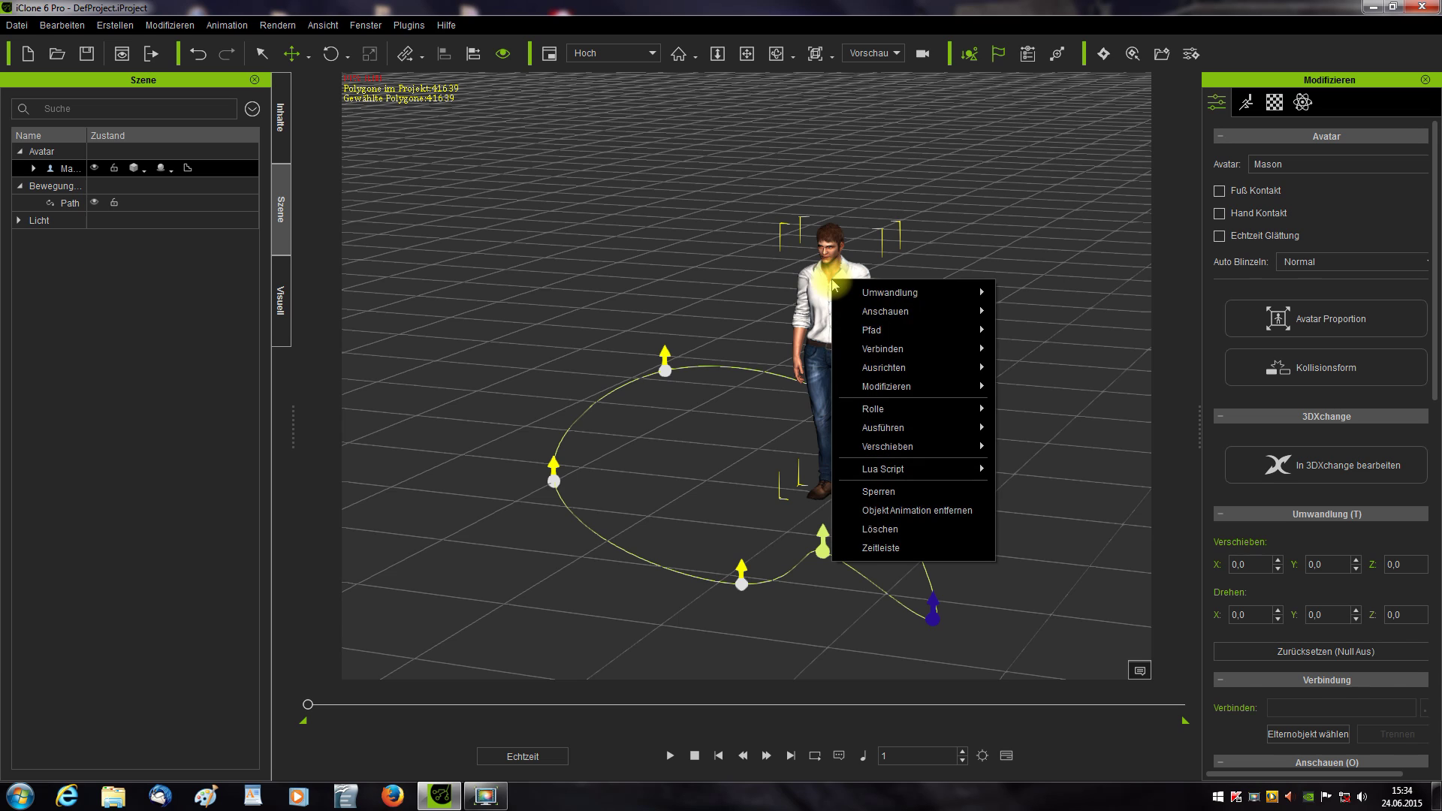
mouse_move(961, 330)
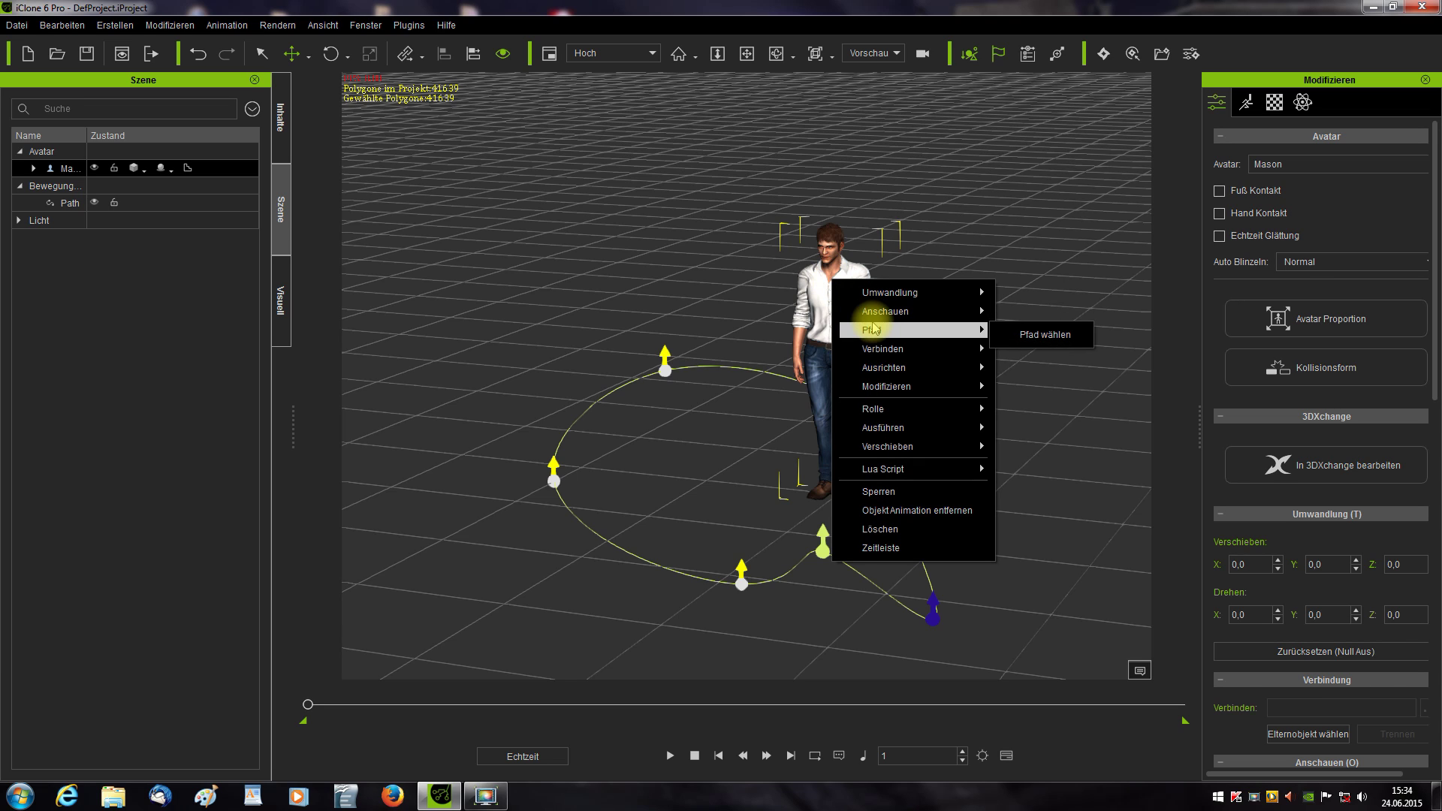
left_click(1030, 335)
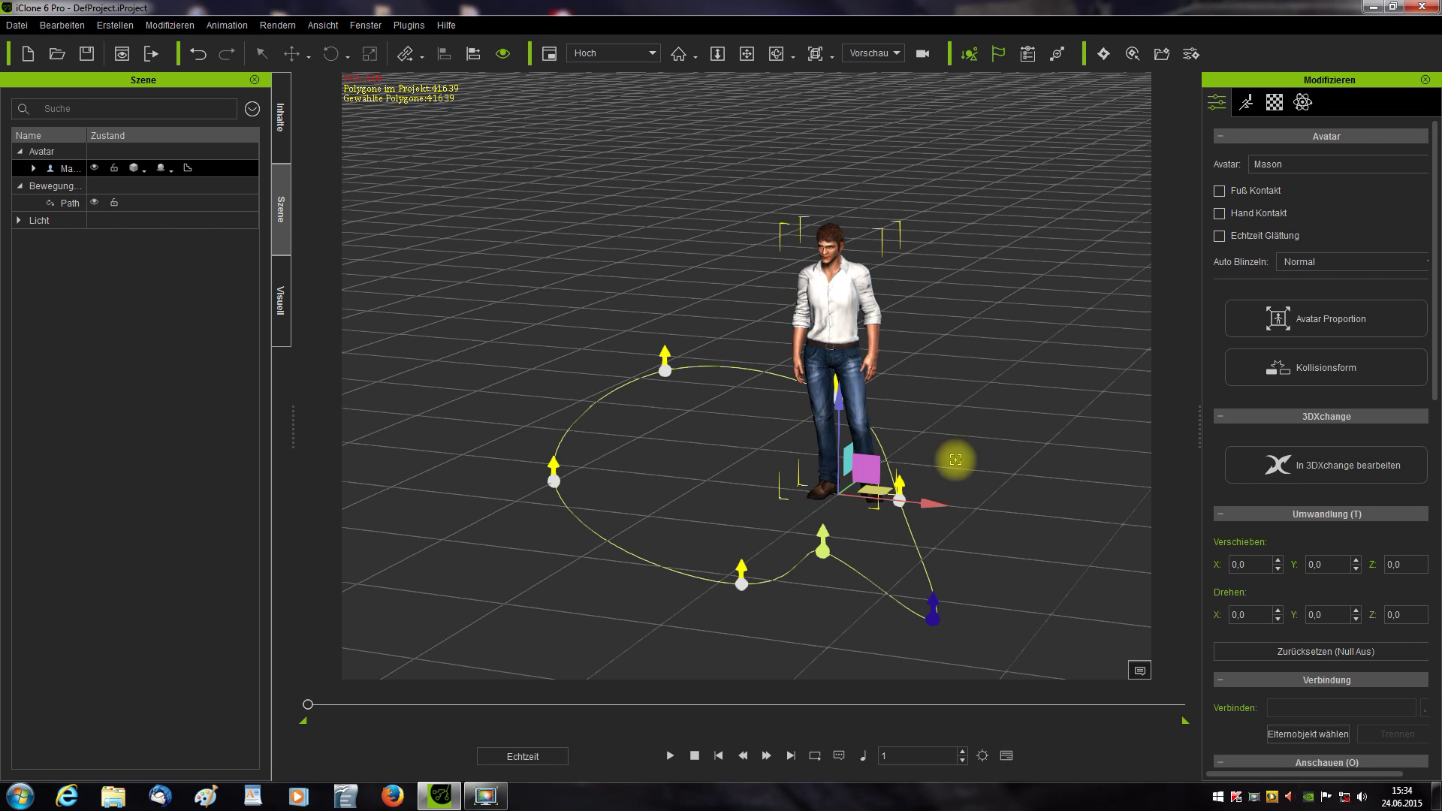
left_click(823, 551)
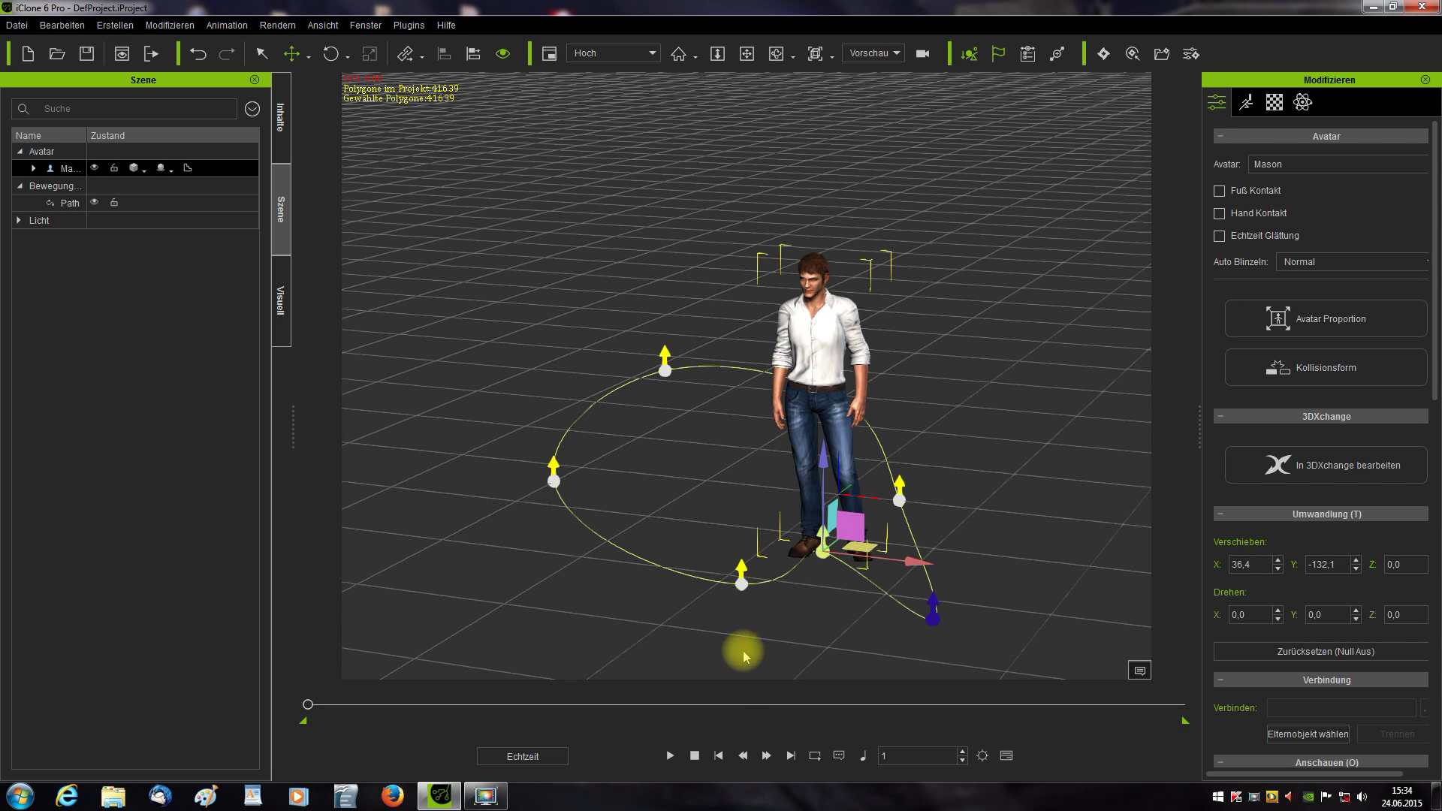
Set Mason's position on the path to 100 at frame 600.
left_click(887, 753)
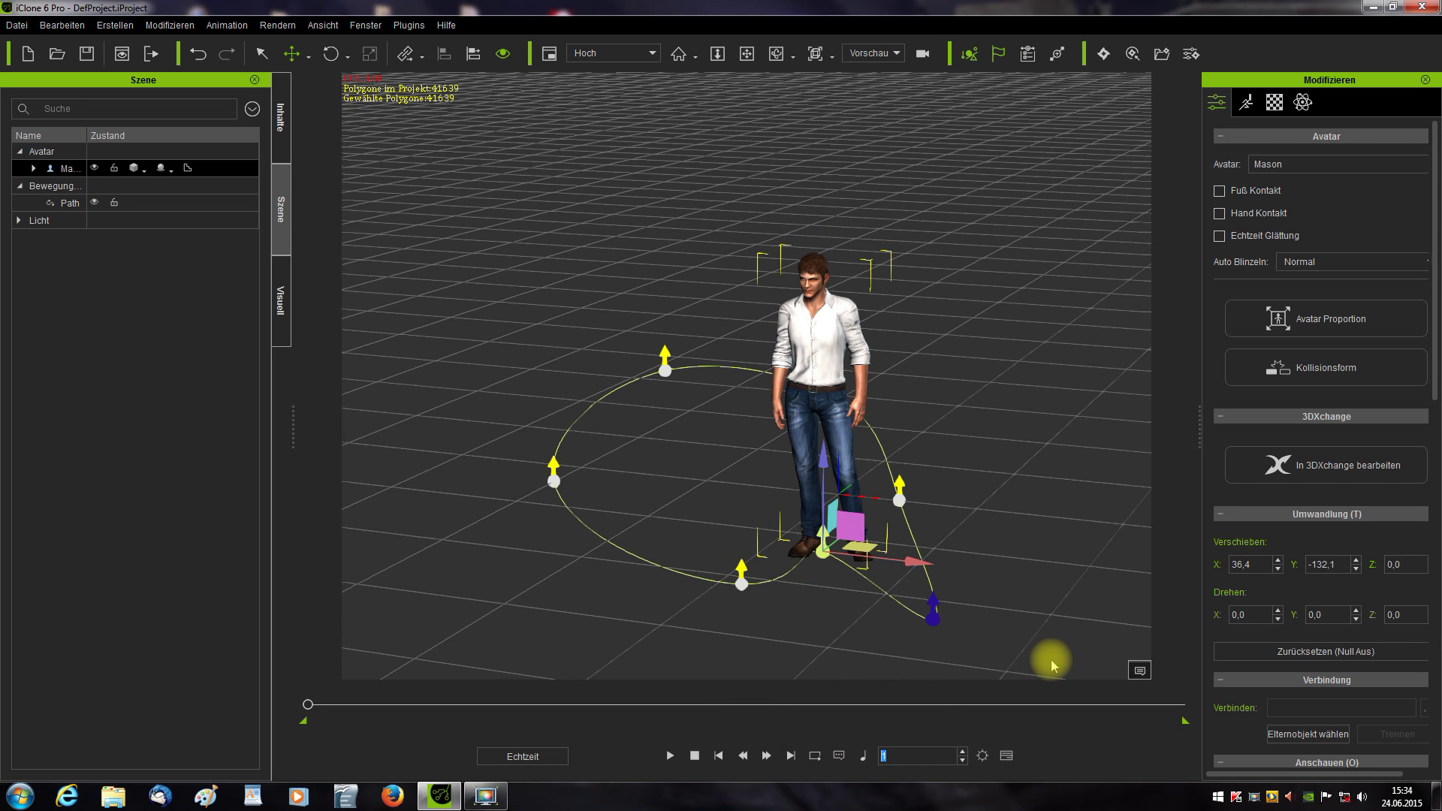
type("600")
key("Return")
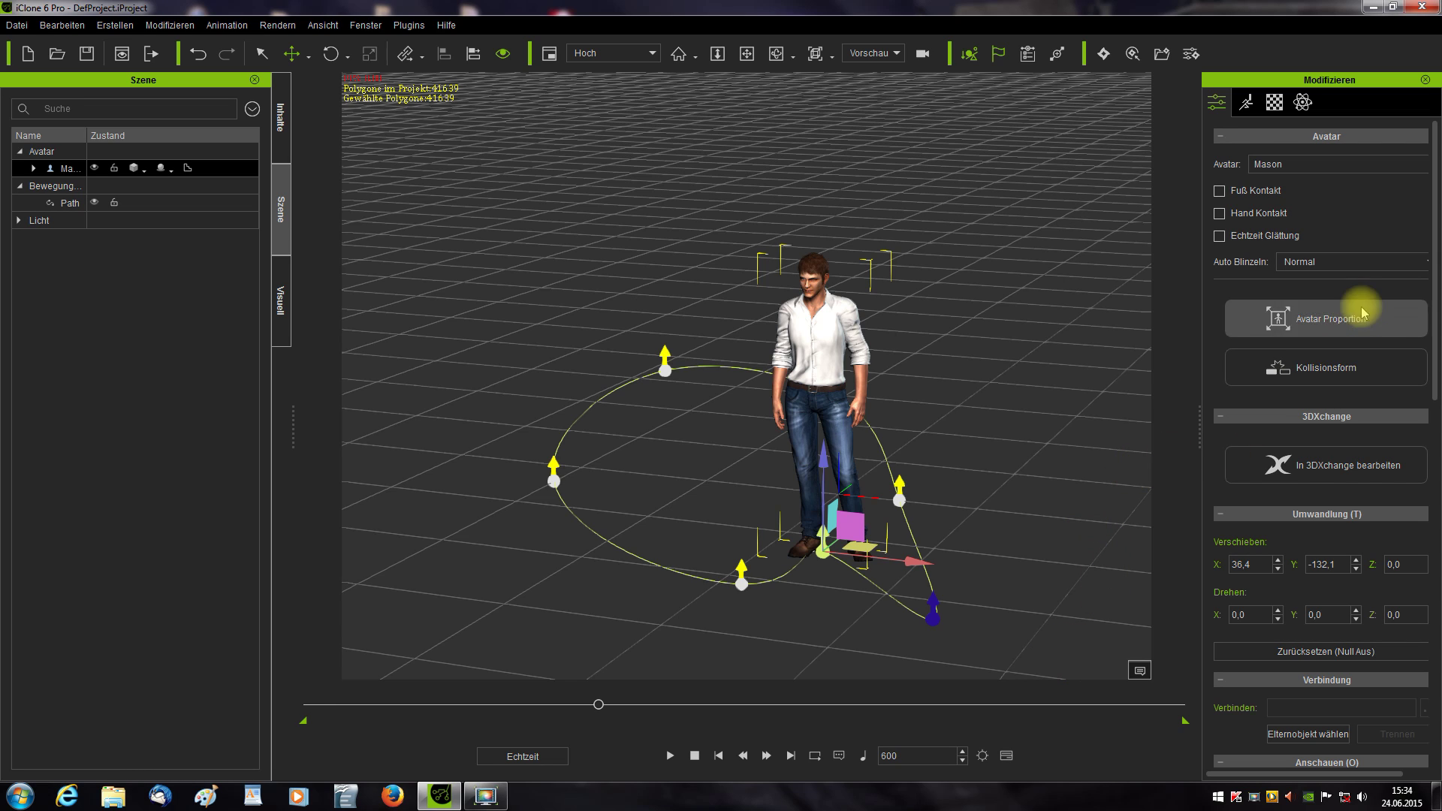
left_click_drag(1435, 161, 1434, 474)
double_click(1329, 486)
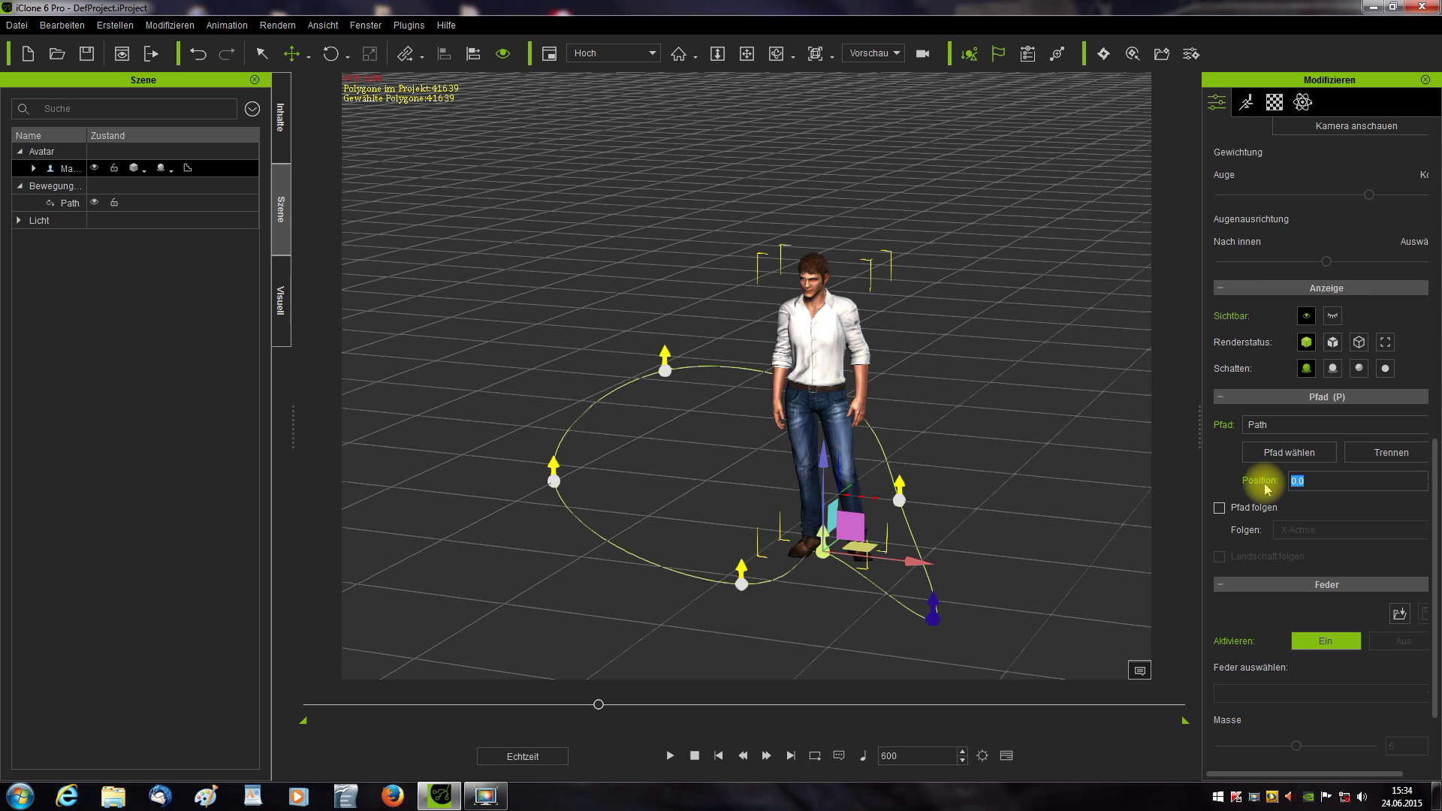
type("100")
key("Return")
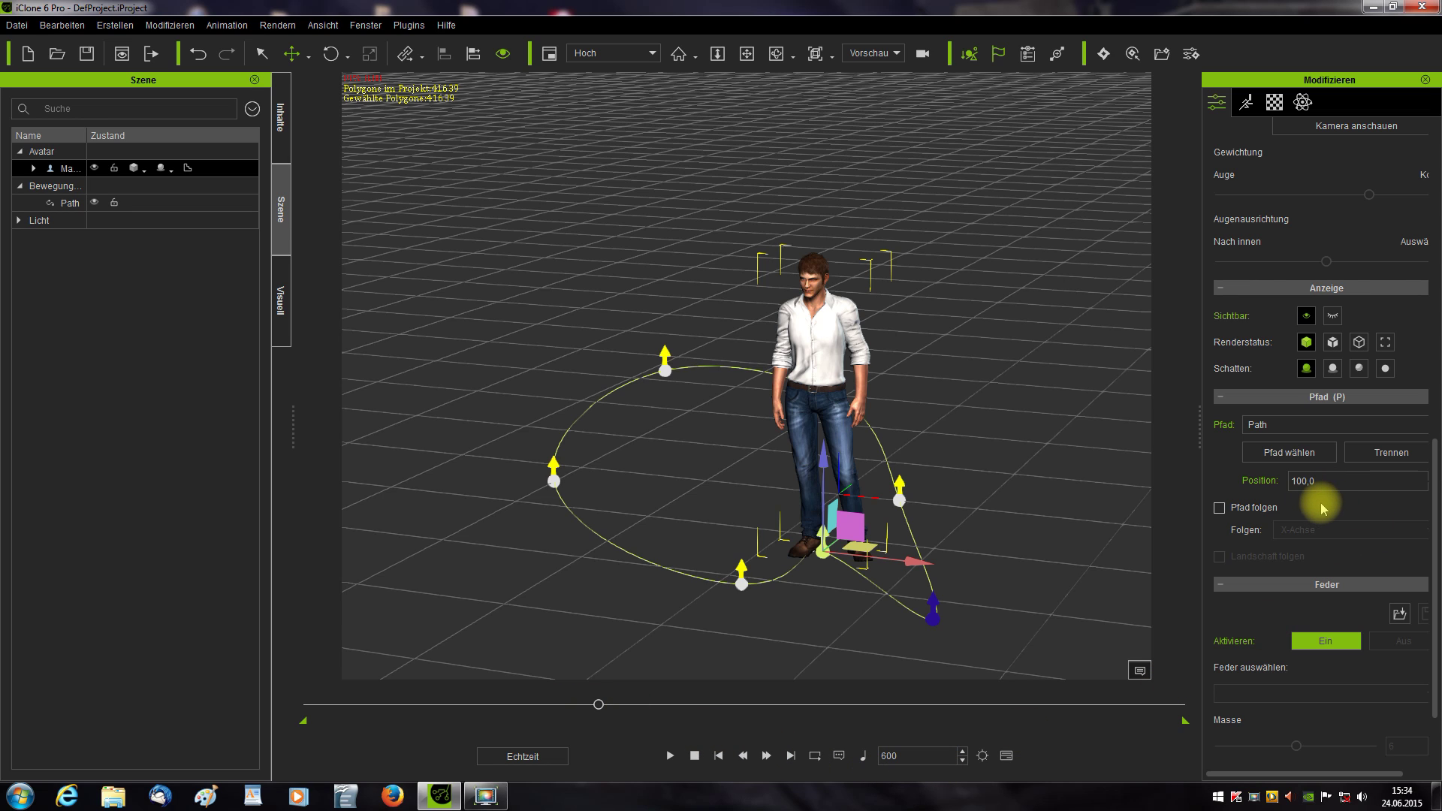
Make Mason follow the path (Pfad folgen) along -Y-Achse from the first frame, and play back the movement.
left_click(696, 757)
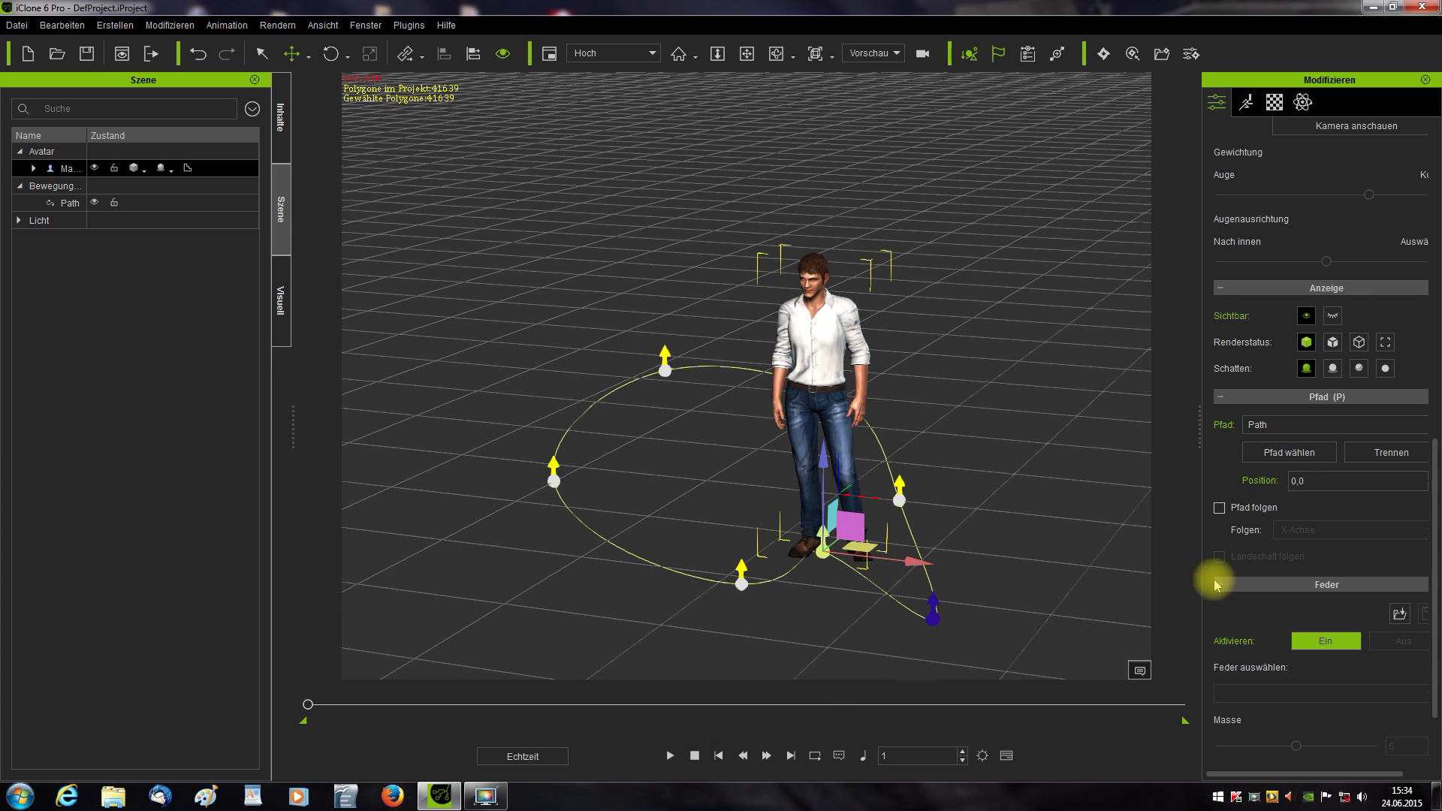
left_click(1219, 508)
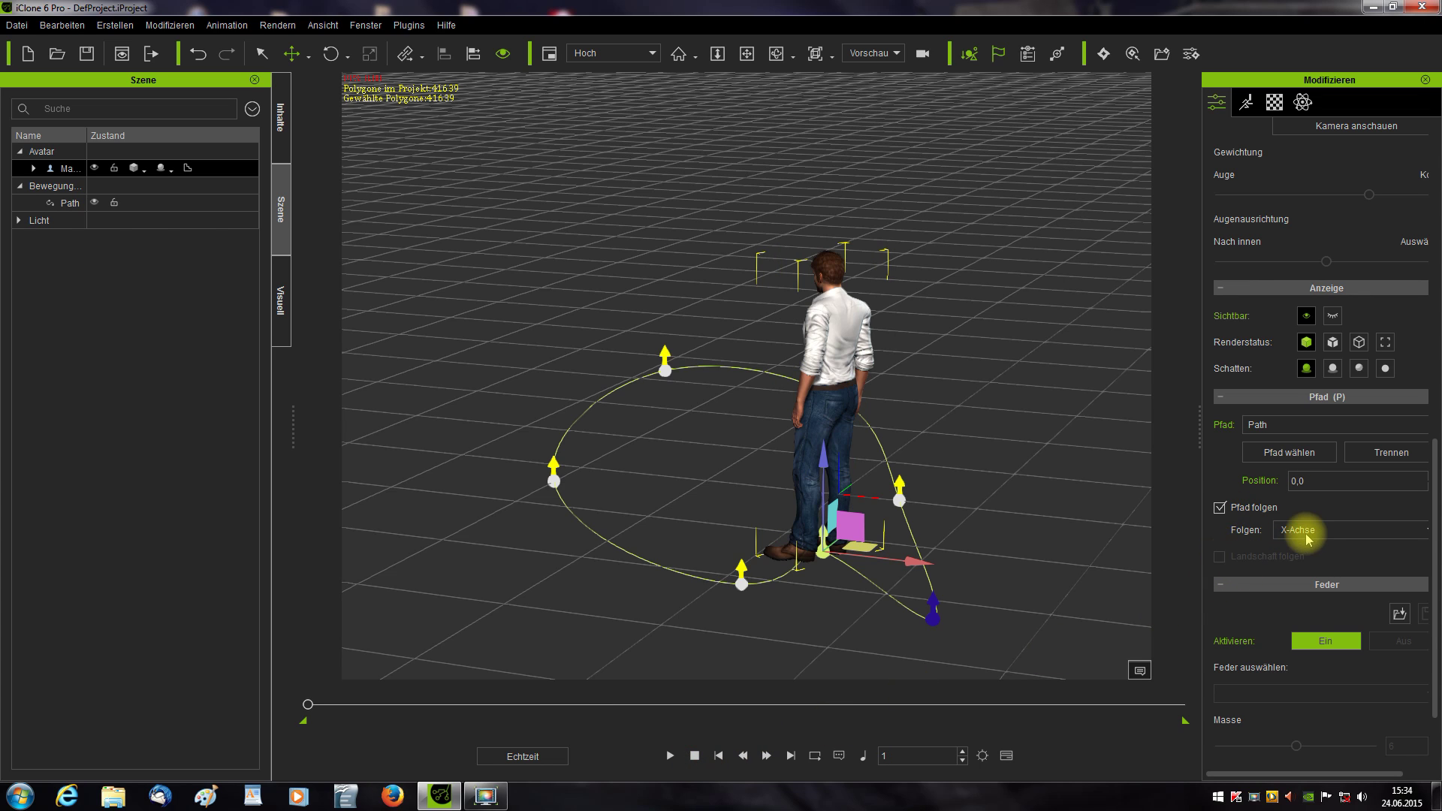
left_click(1308, 532)
left_click(1288, 587)
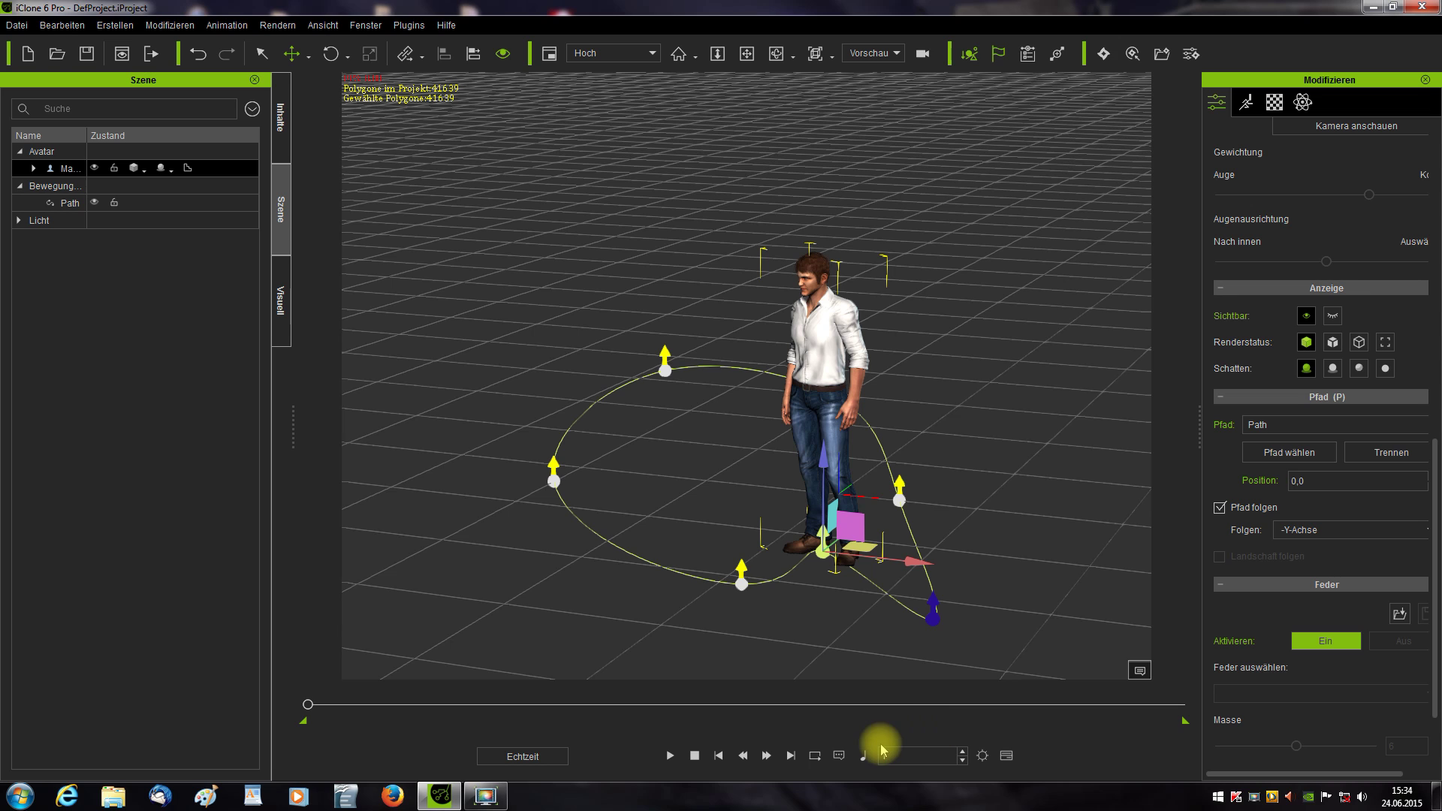
left_click(670, 755)
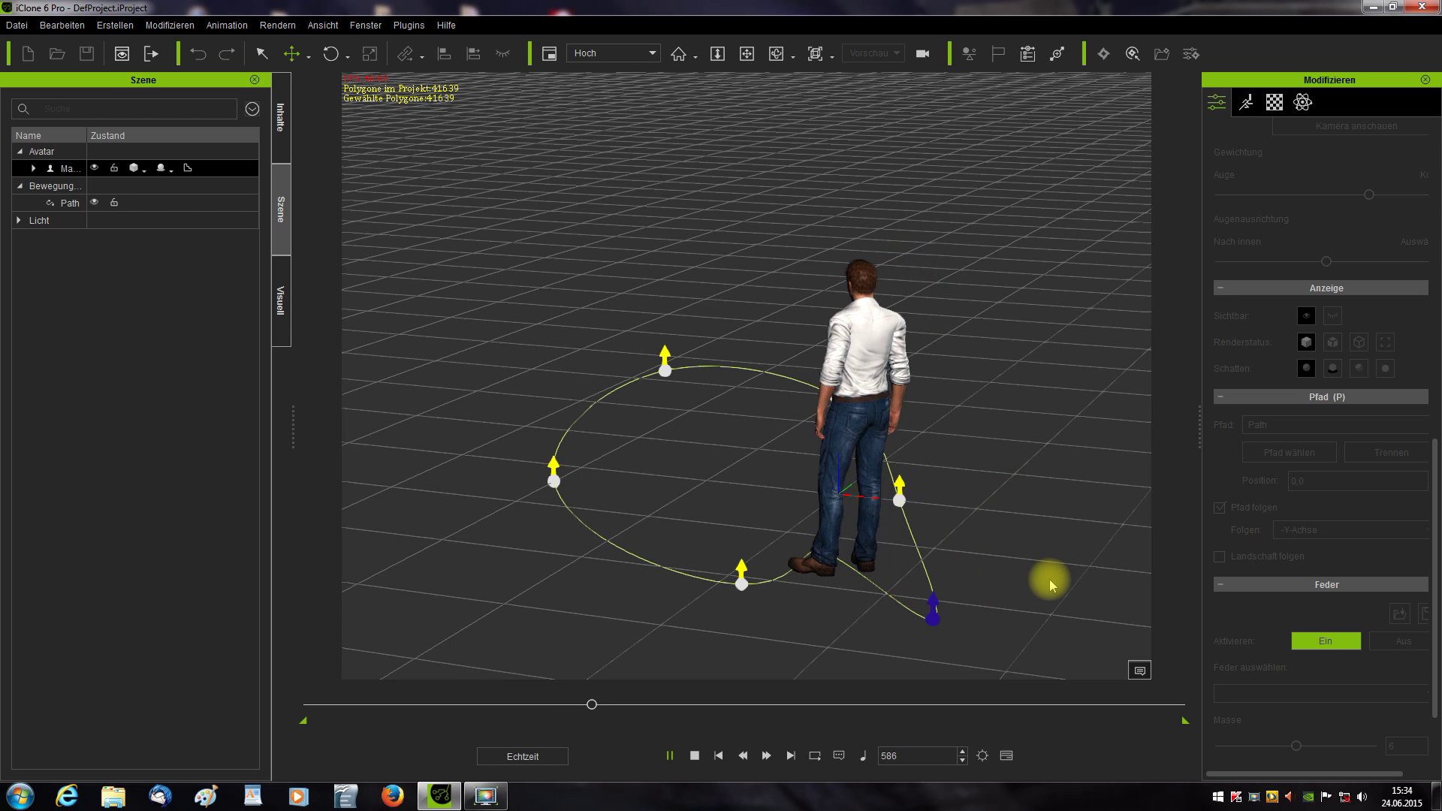
left_click(694, 755)
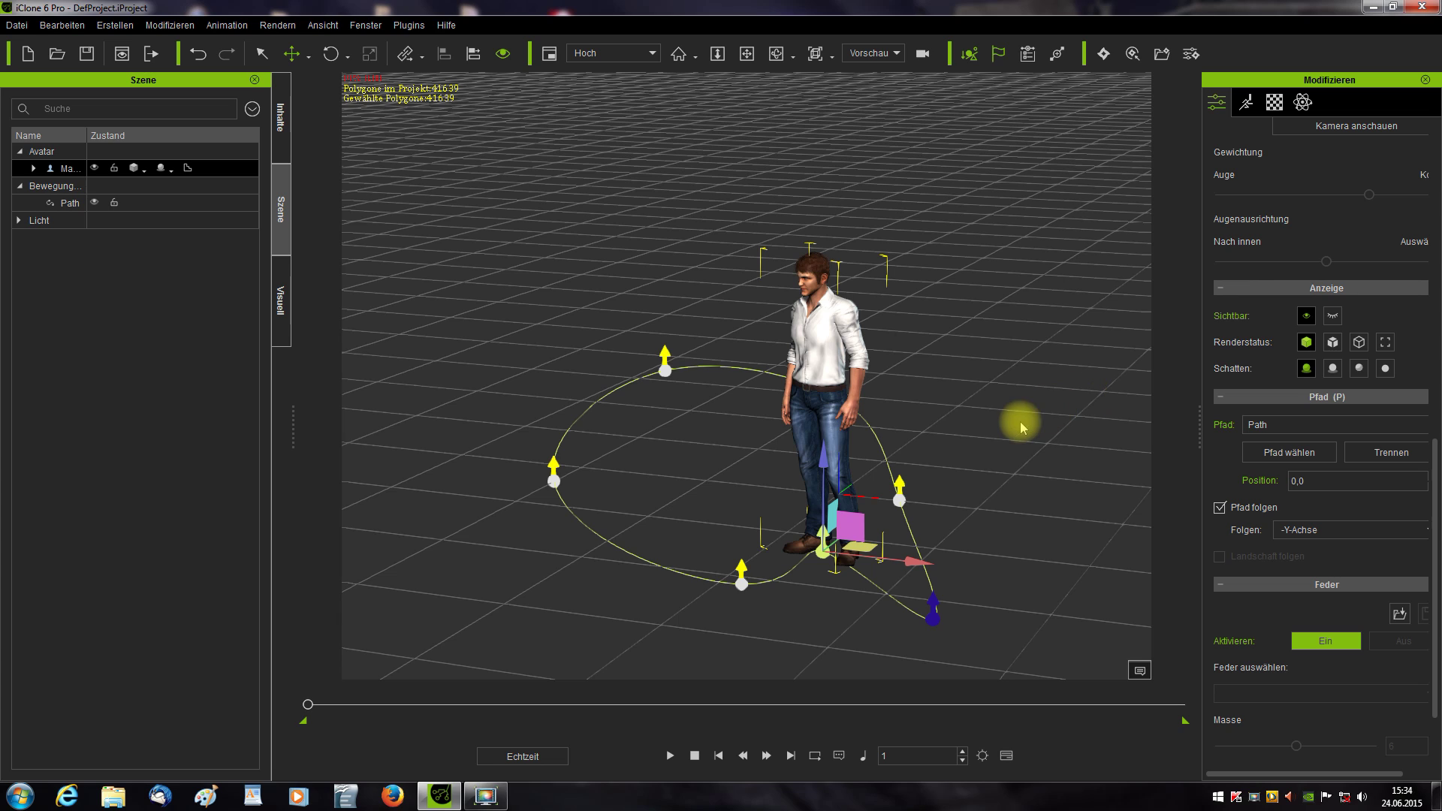
Record the third male walking motion (01_Einfa...) for Mason with Bewegungssteuerung from frame 1 to about frame 614.
left_click(1246, 102)
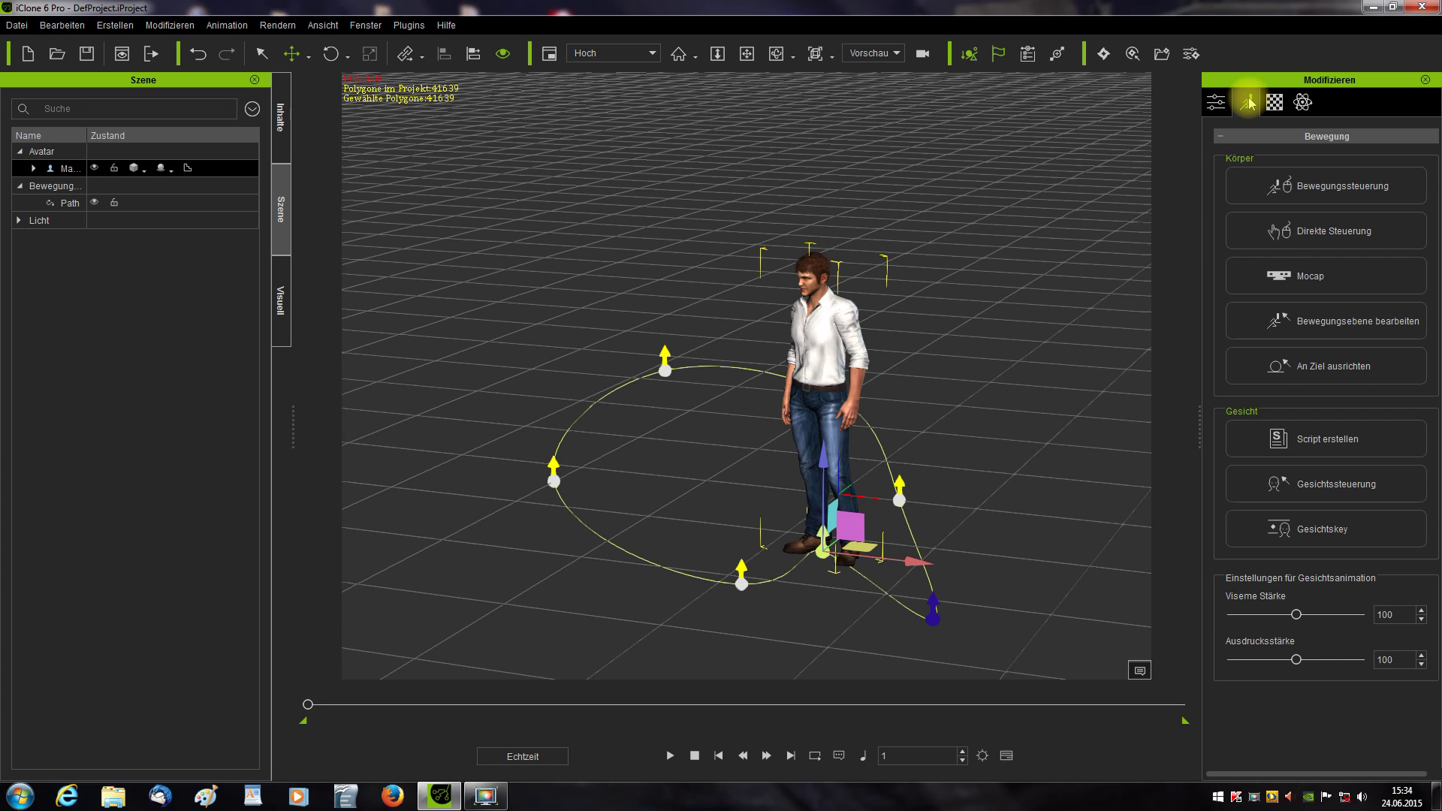
left_click(1316, 195)
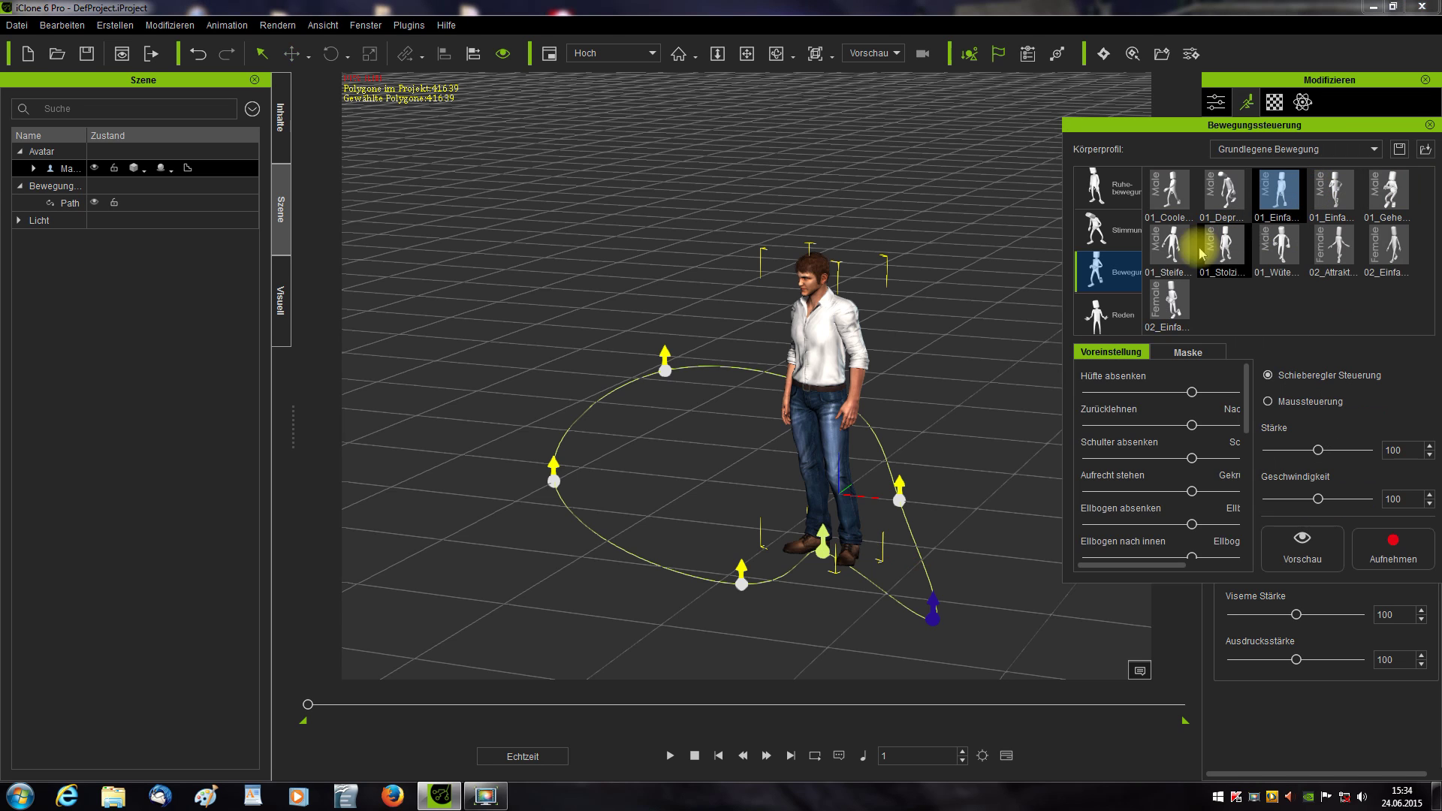
left_click(1269, 189)
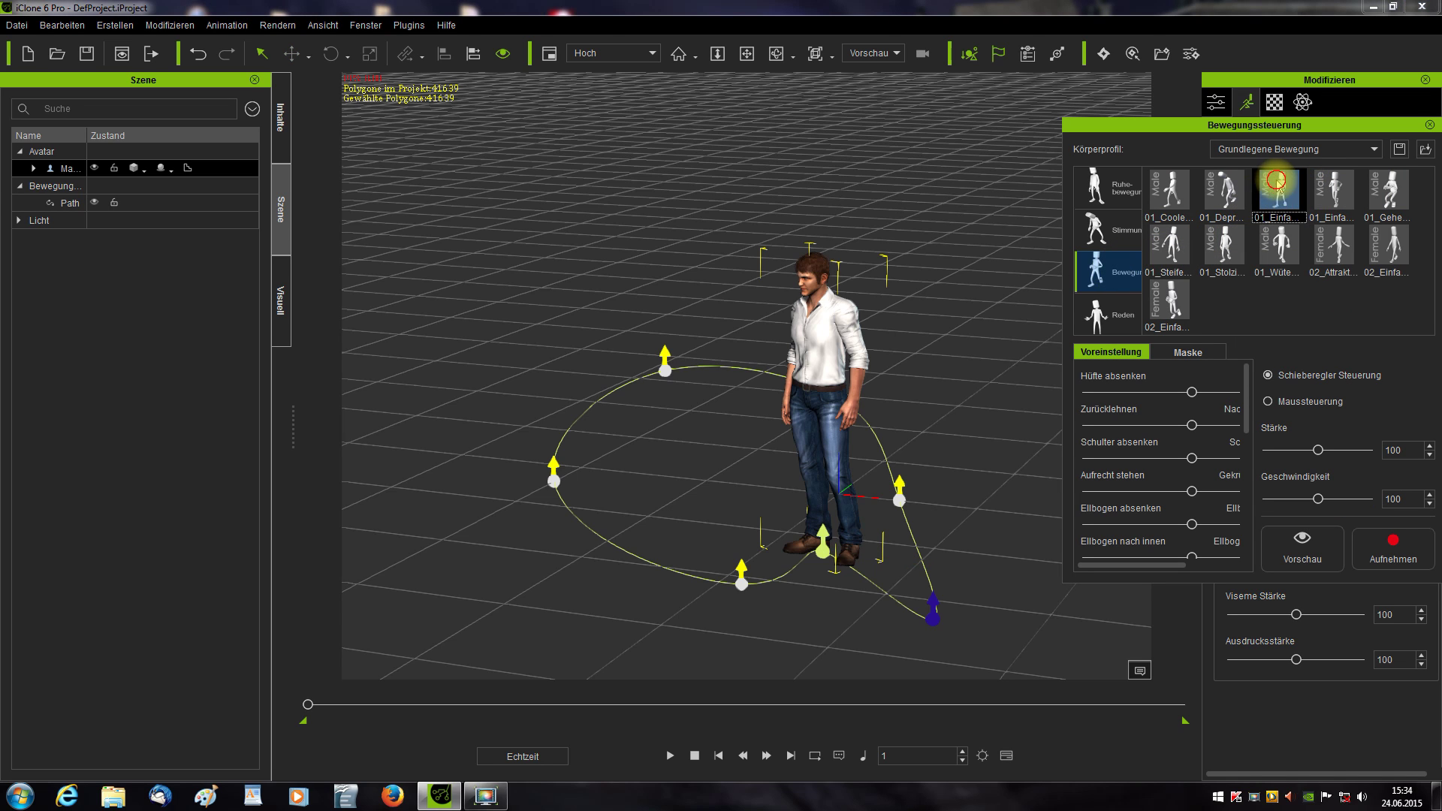
left_click(1393, 550)
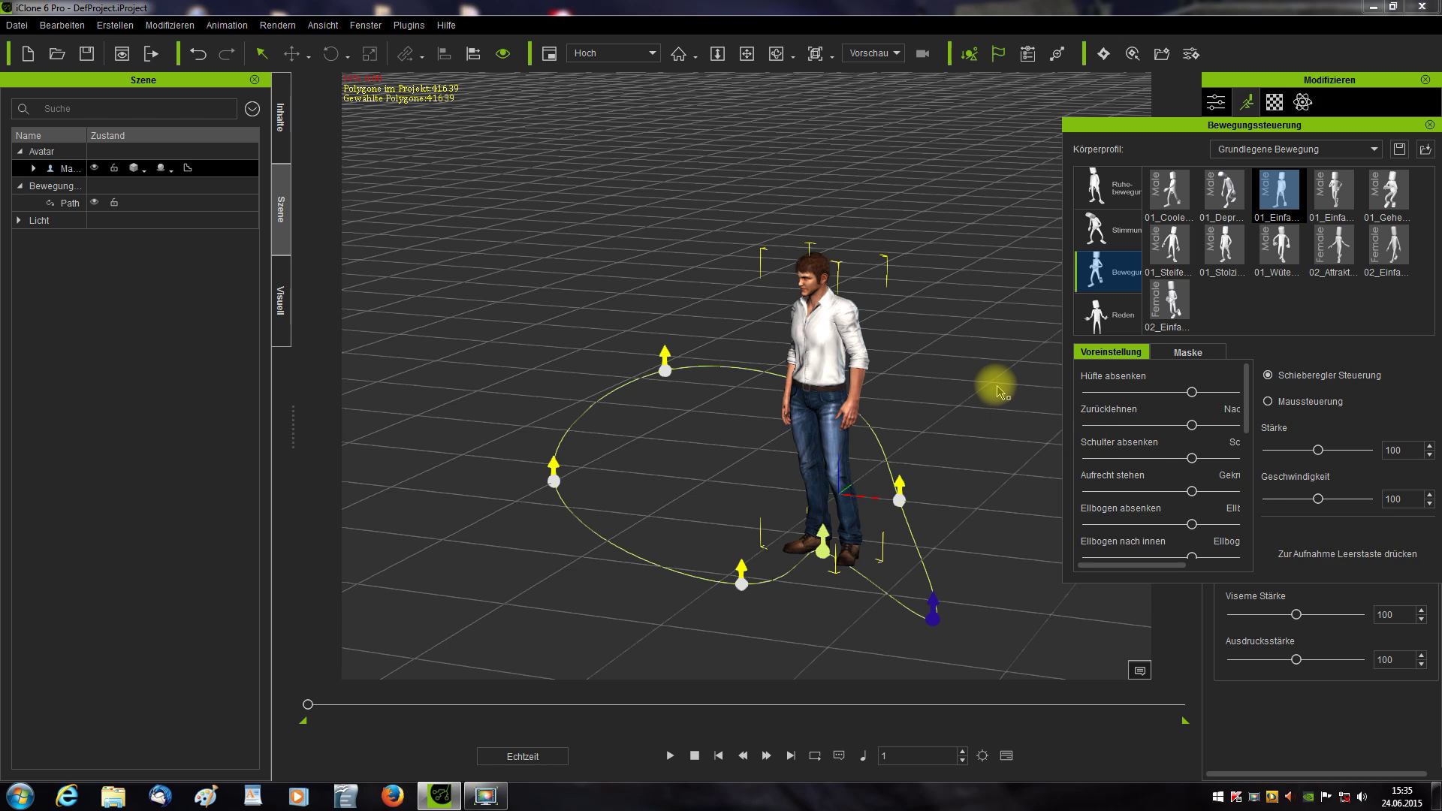
key("space")
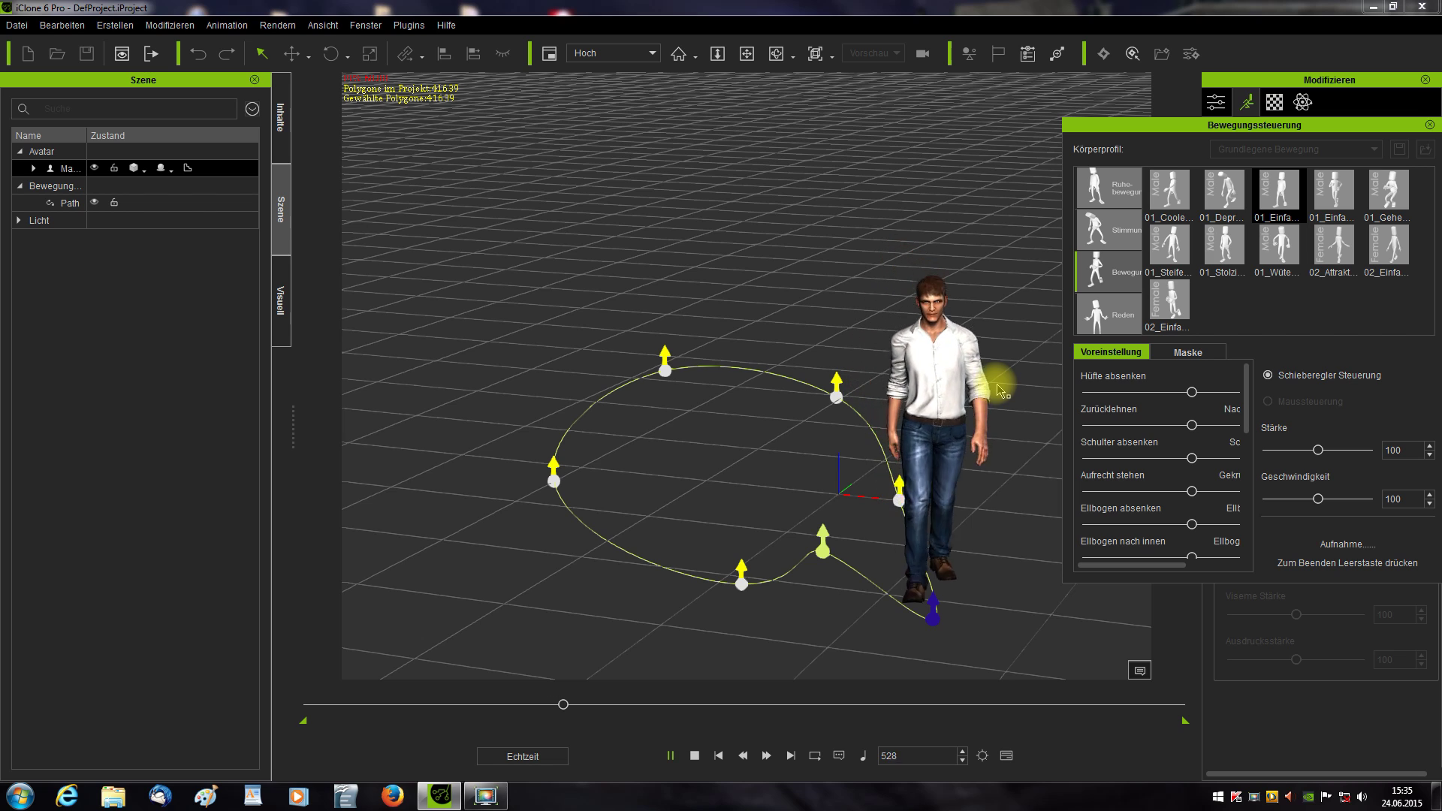
key("space")
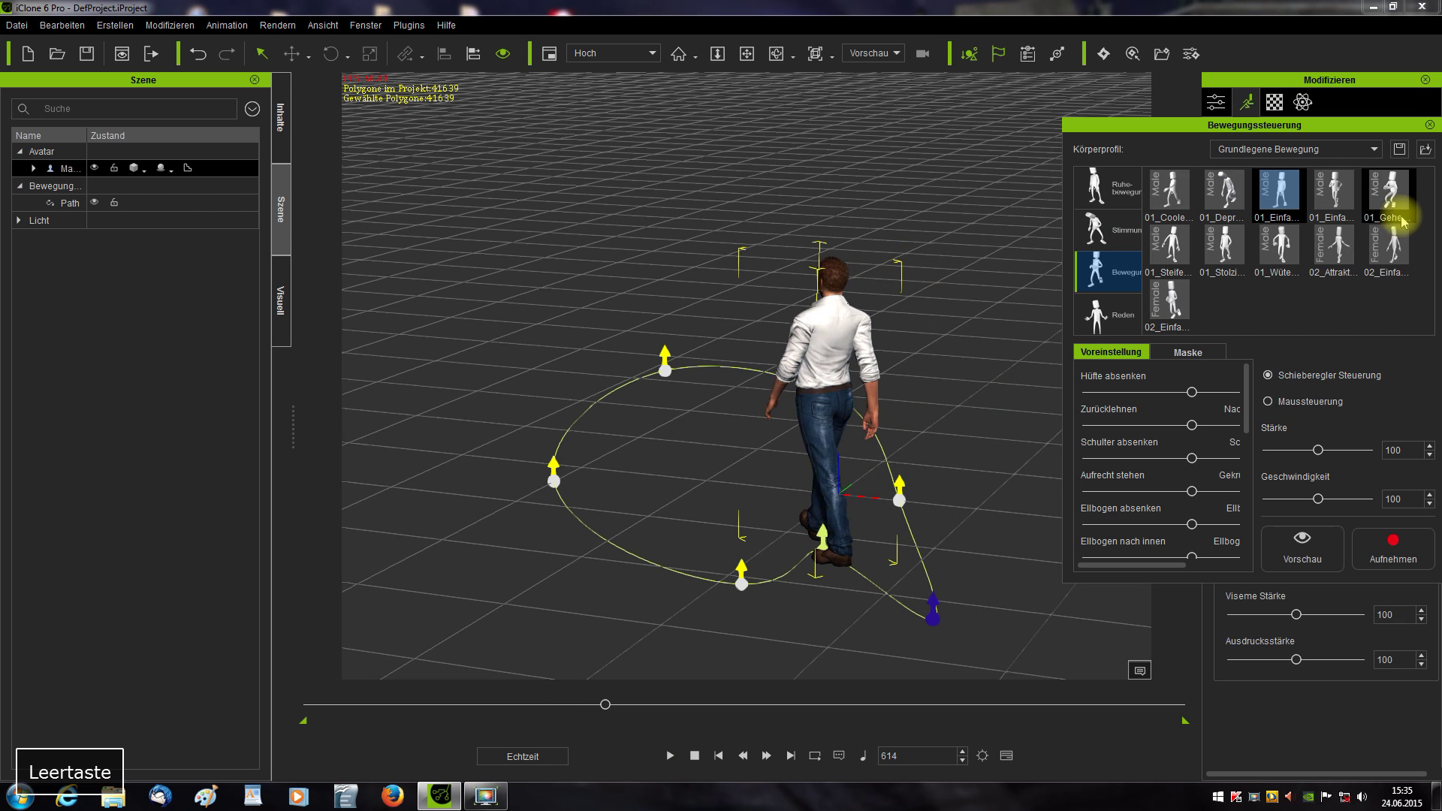
left_click(1429, 125)
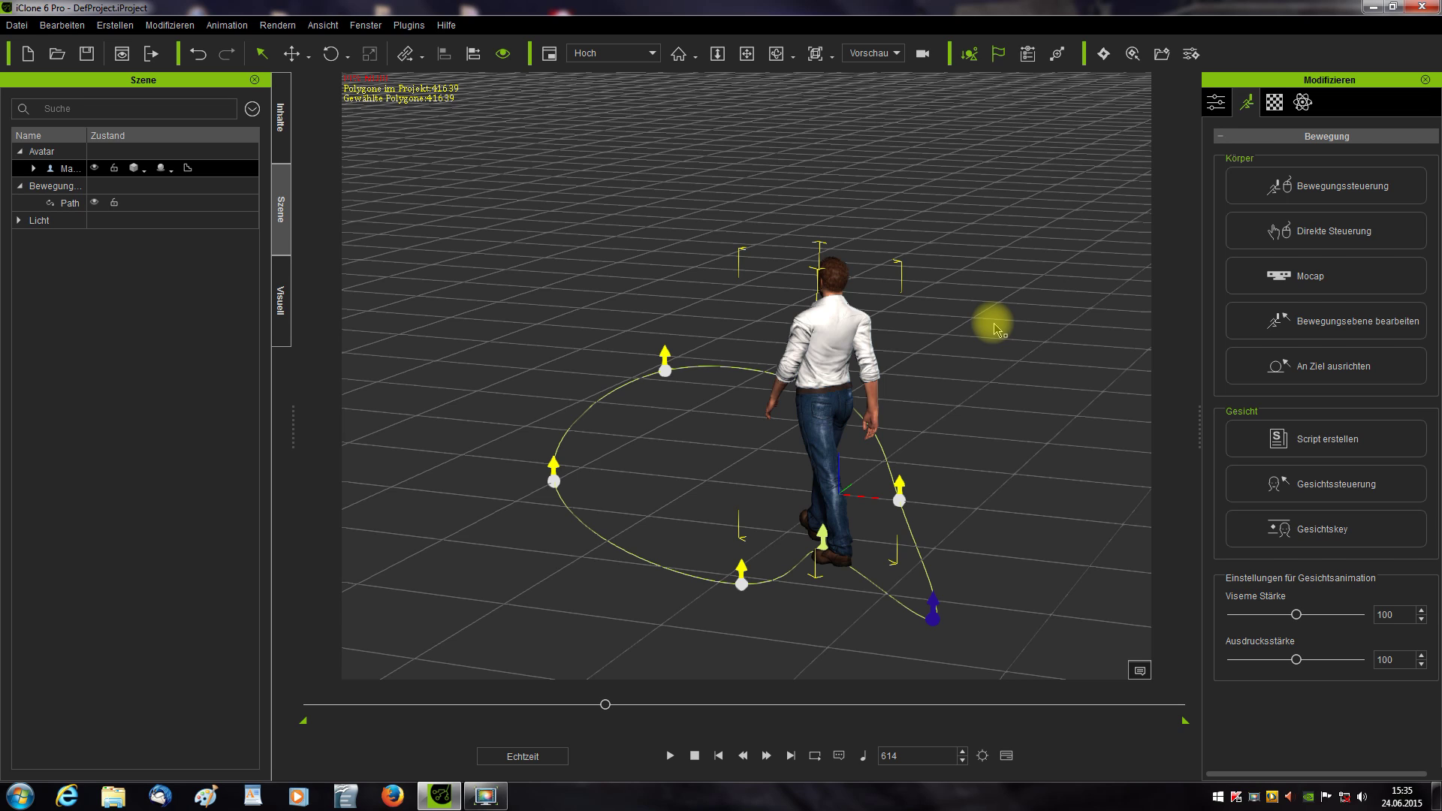
Show the 3D Blocks prop templates in the content library and find the box shapes.
left_click(280, 121)
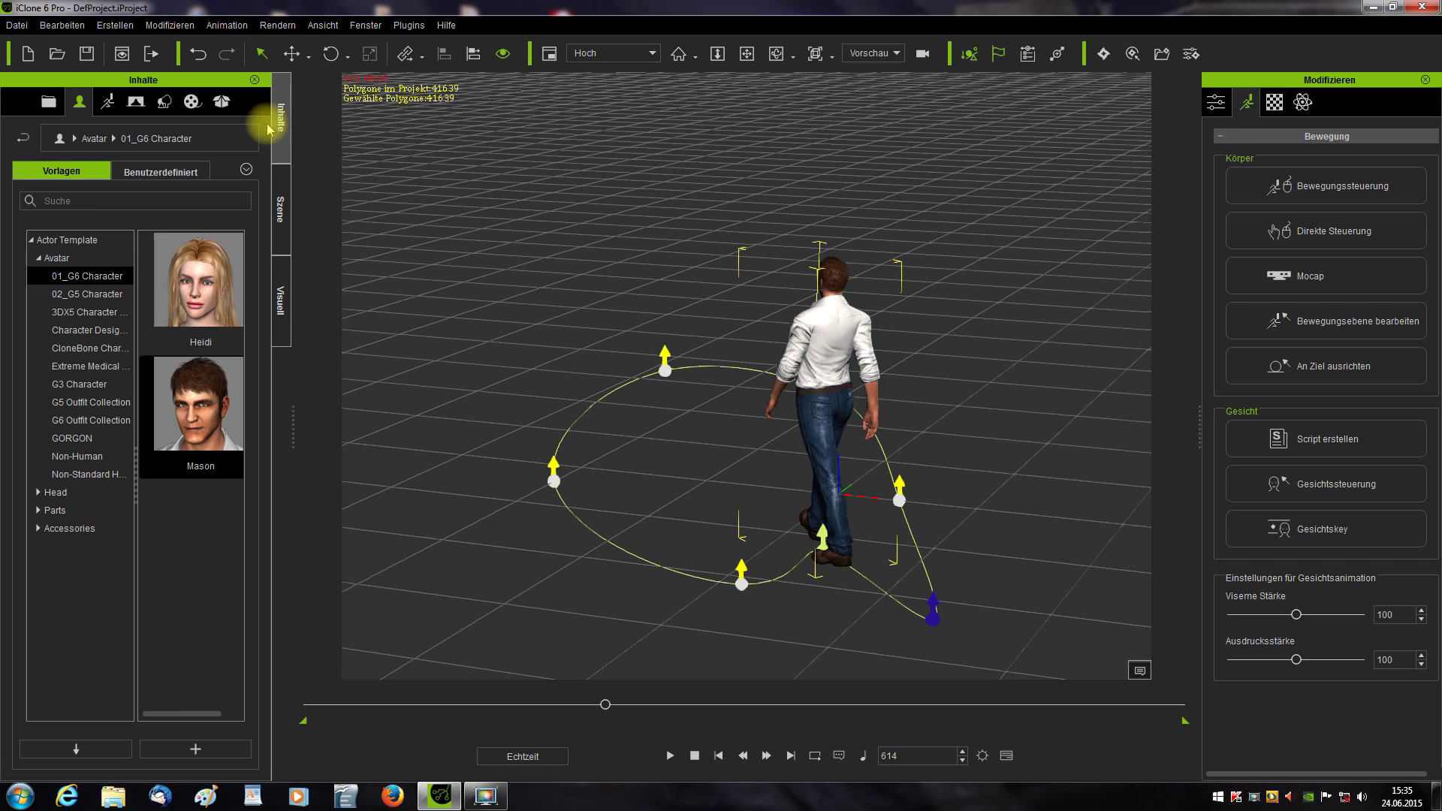
left_click(165, 101)
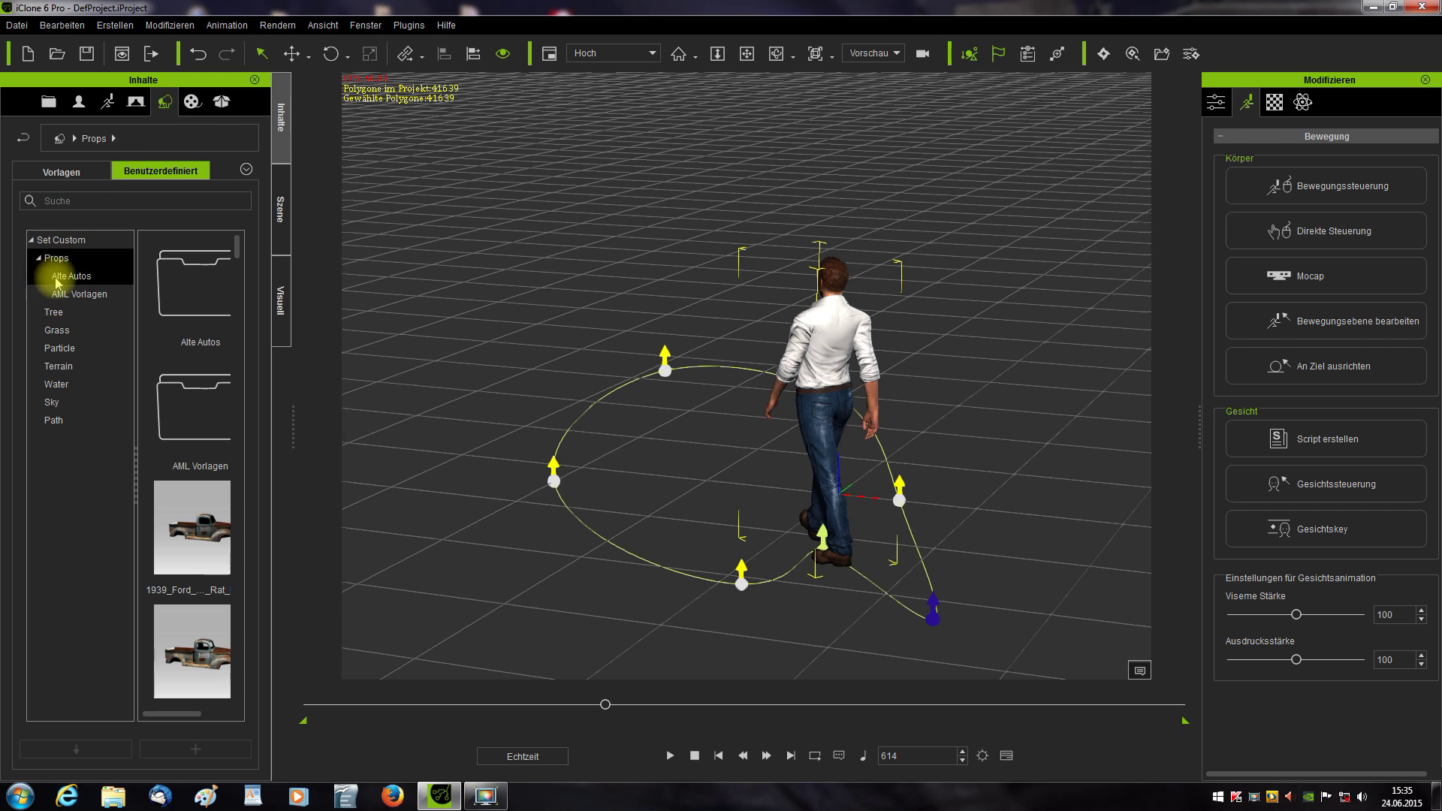
left_click(54, 173)
left_click(71, 275)
left_click_drag(234, 259, 235, 380)
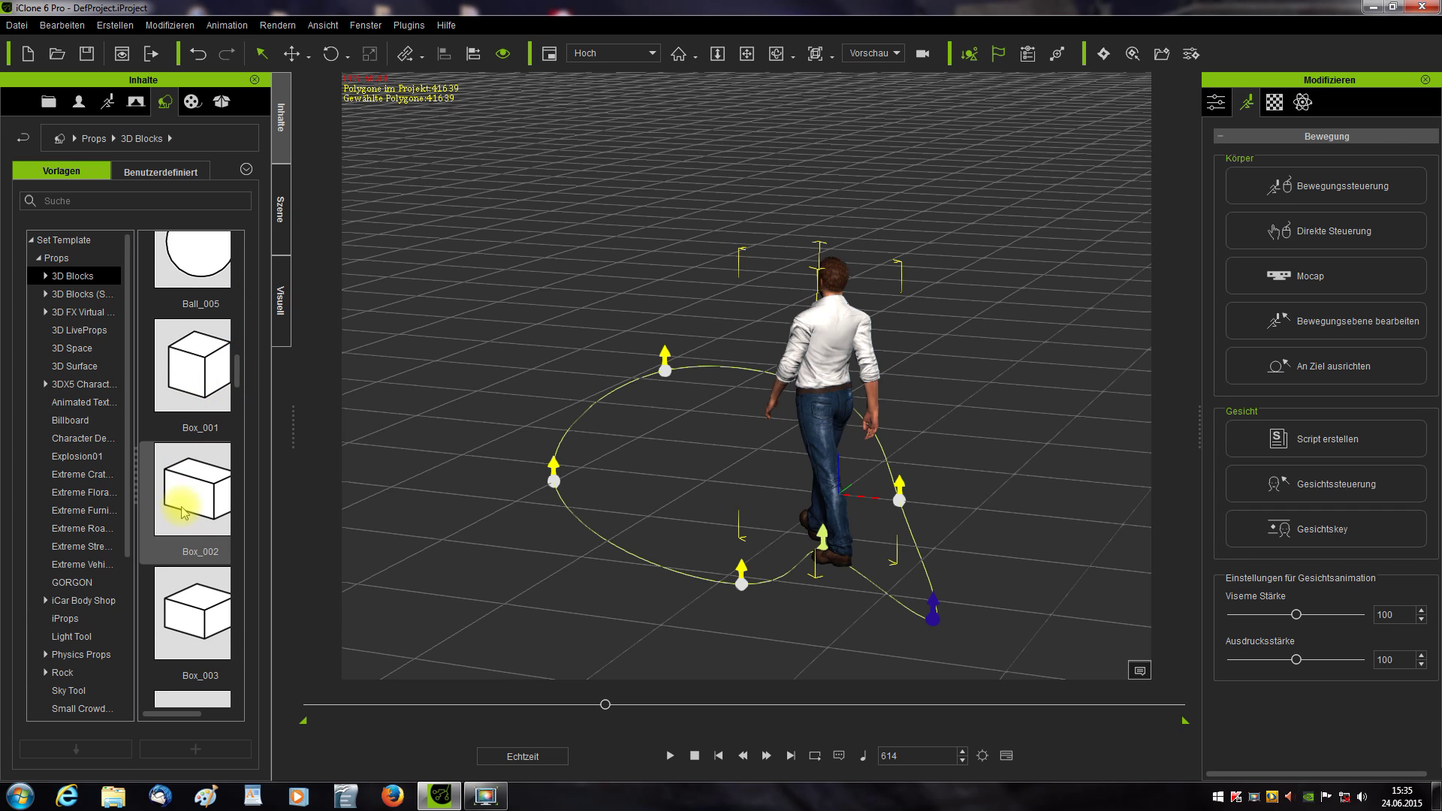